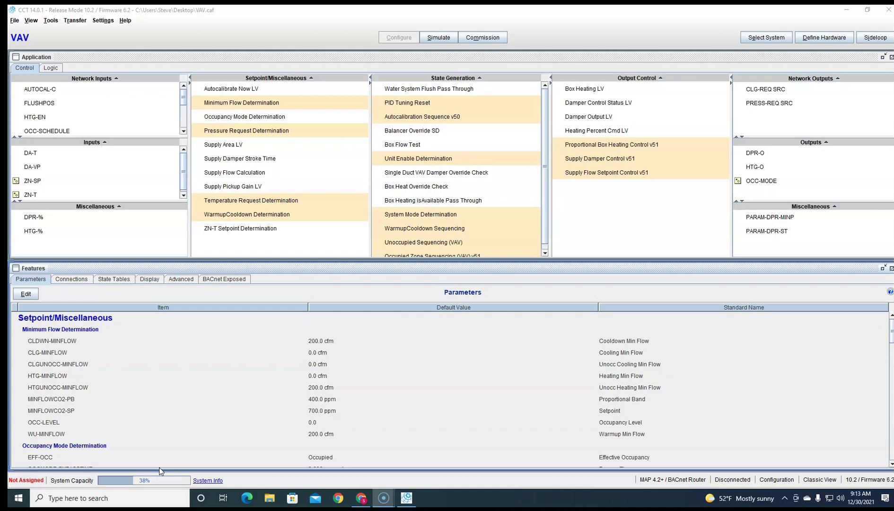
Change the DA-T input's signal type to 10K NTC Type 3 Thermistor
right_click(52, 154)
click(71, 188)
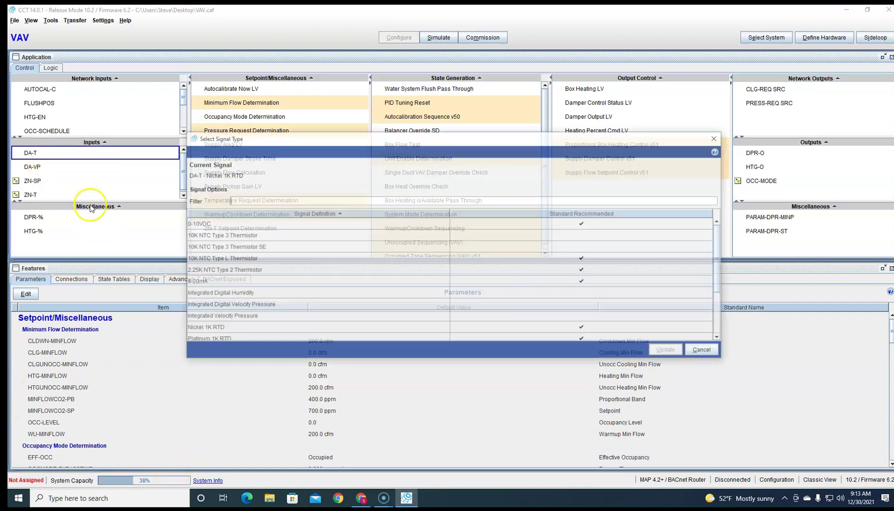
drag(183, 132, 105, 26)
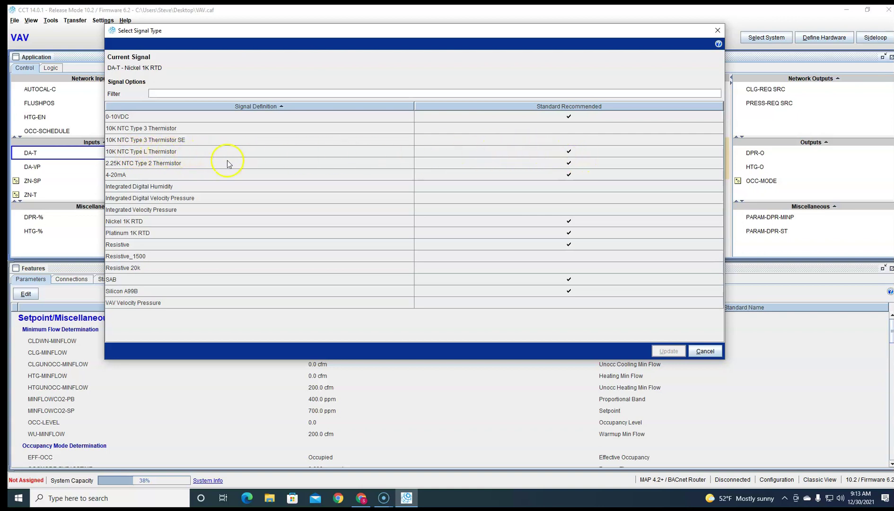
click(174, 131)
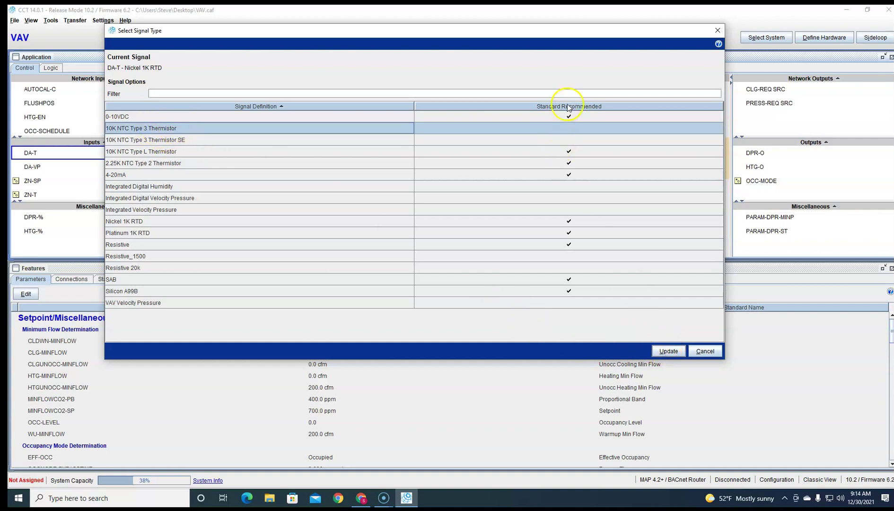
click(668, 351)
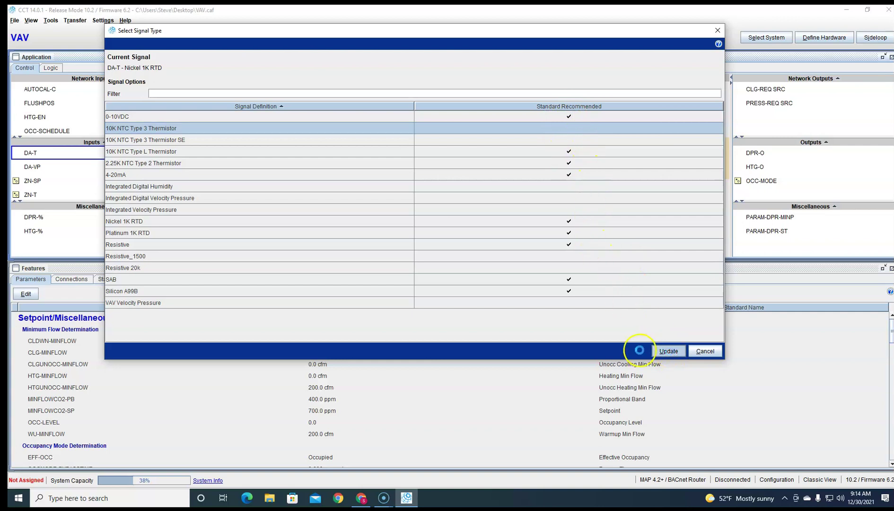
Try to assign the unassigned DA-T point to a controller input in the hardware definition's point assignment
click(822, 38)
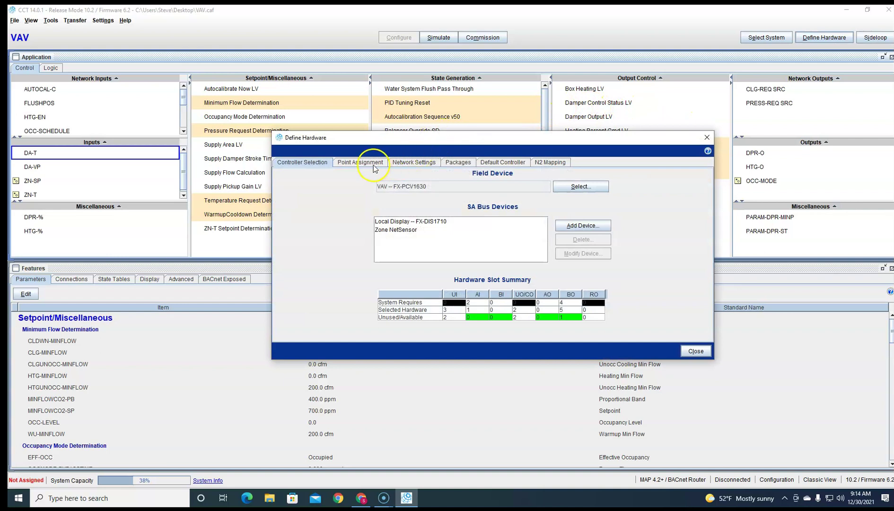
click(364, 166)
click(335, 192)
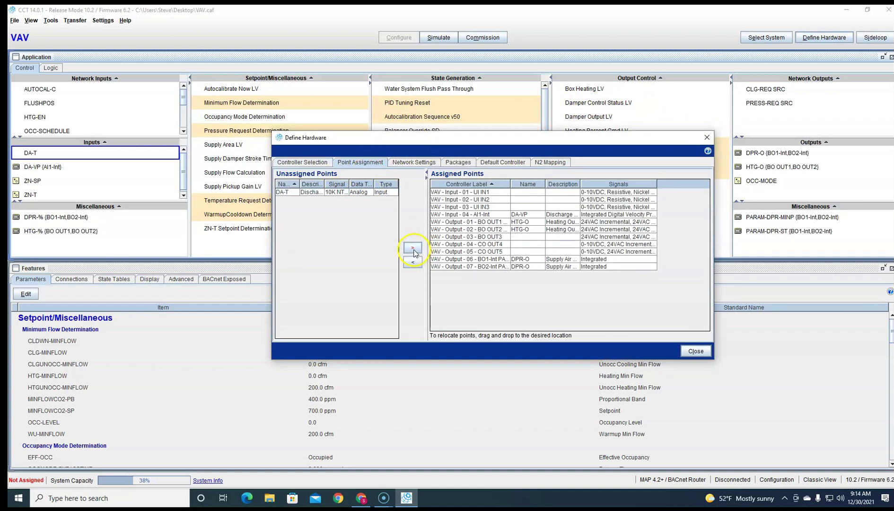
click(359, 192)
click(412, 247)
click(697, 351)
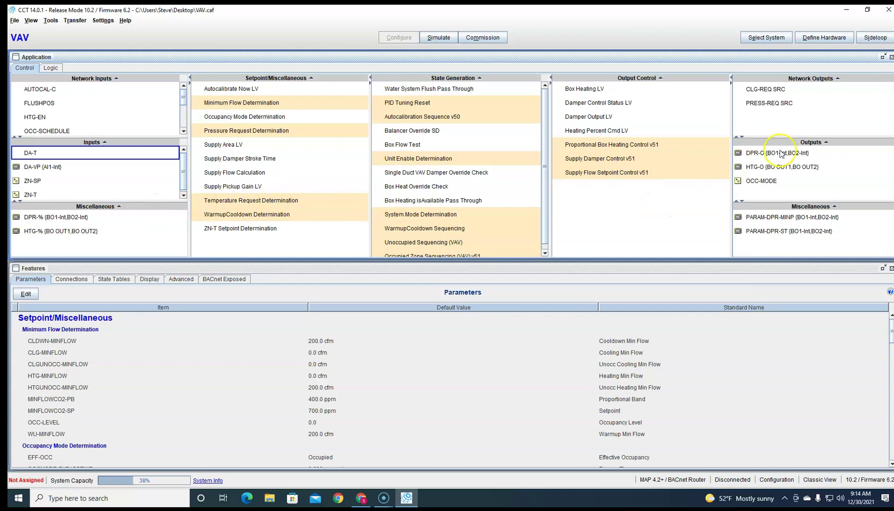
Switch to the Chrome browser and open the Thermistor Curves technical page on the ACI website
mouse_move(781, 154)
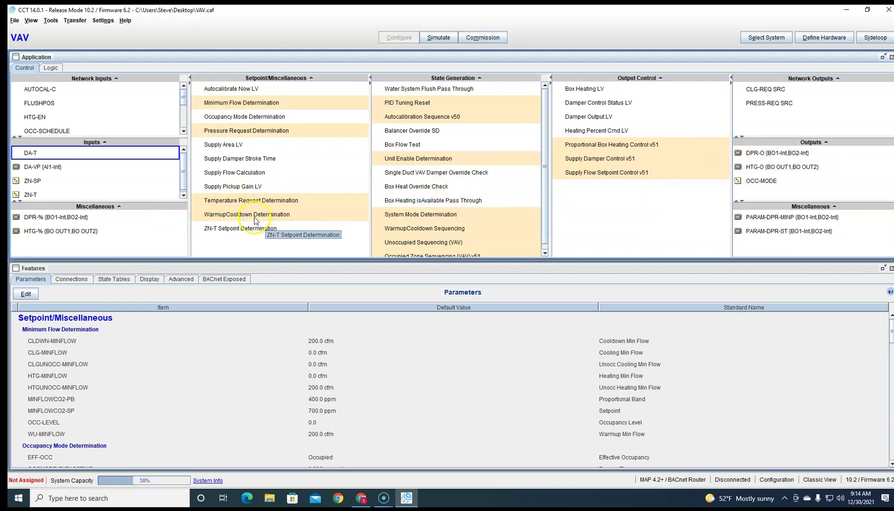
click(367, 497)
mouse_move(439, 71)
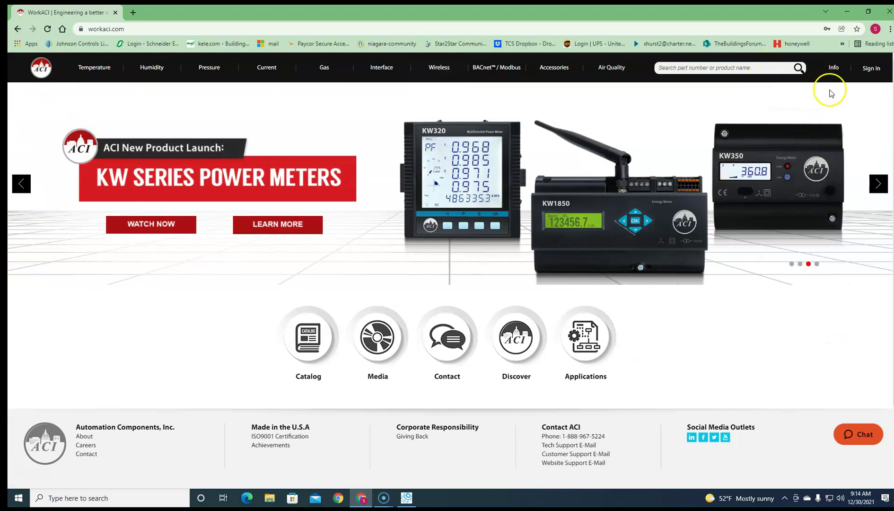
mouse_move(835, 80)
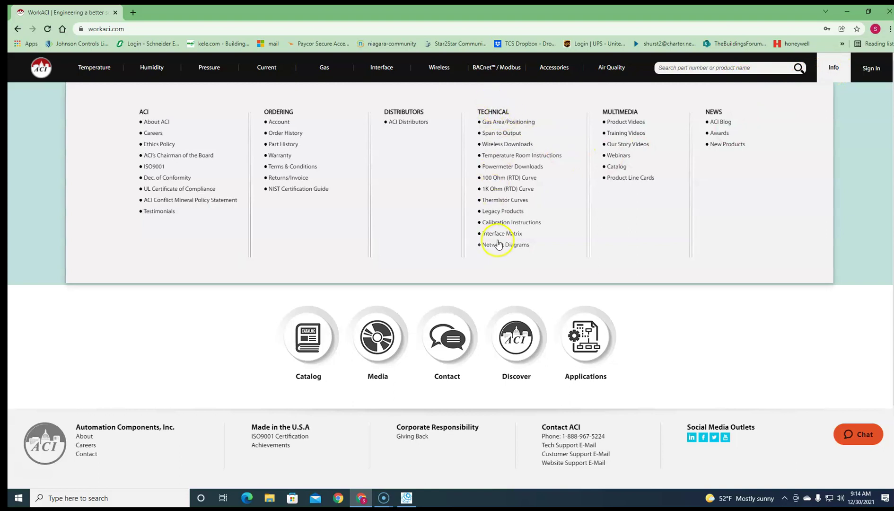
click(512, 201)
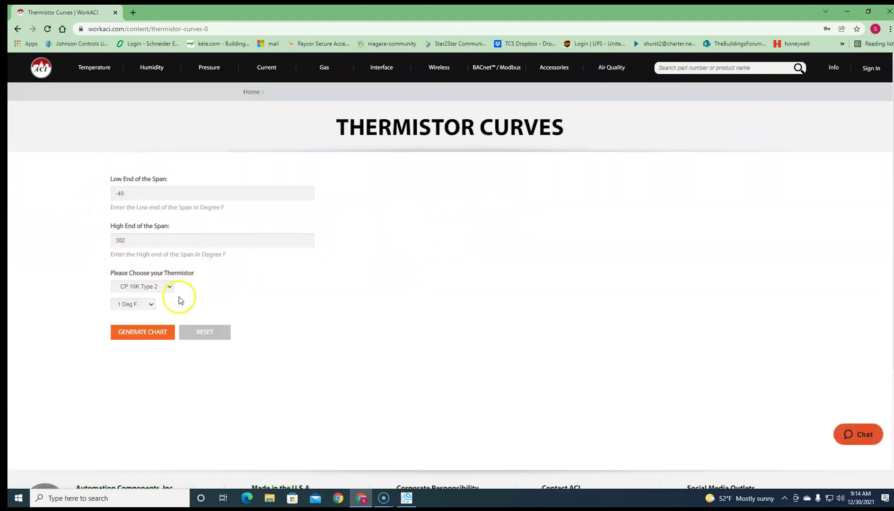
Generate the resistance chart for the AN 10K Type 3 thermistor in 1 Deg F increments
click(169, 288)
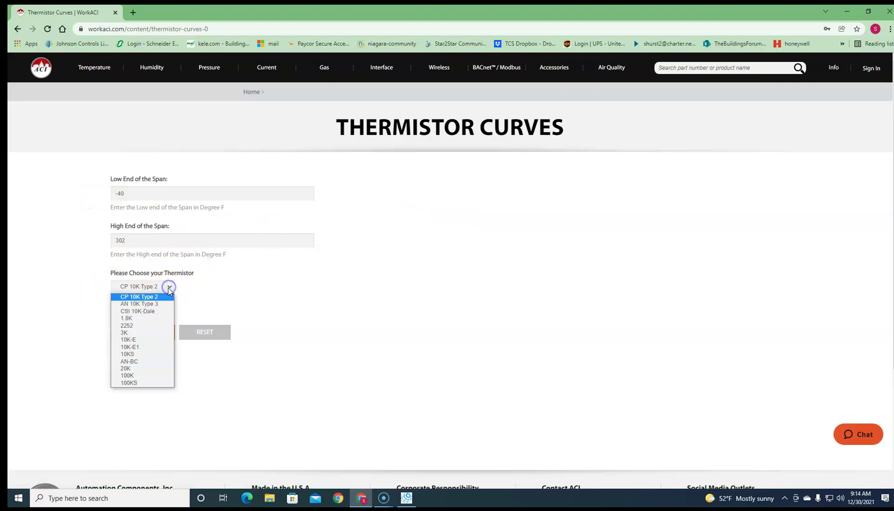
click(162, 303)
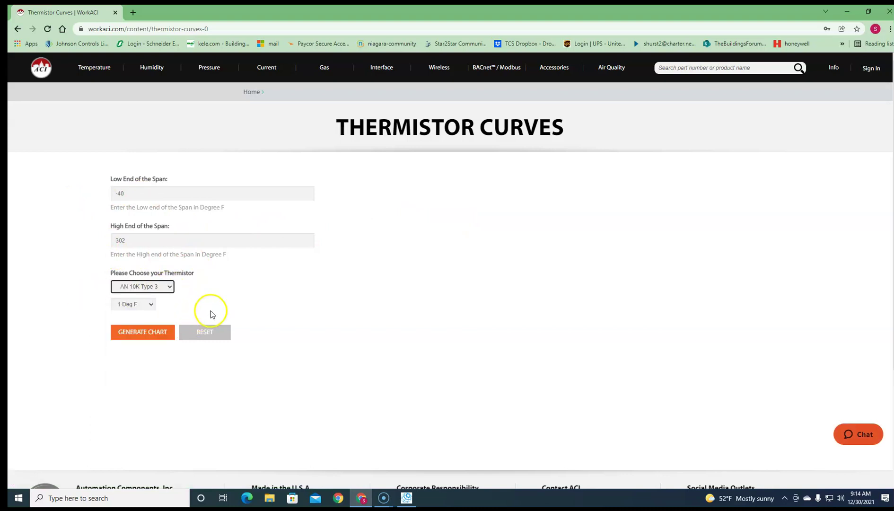
click(148, 241)
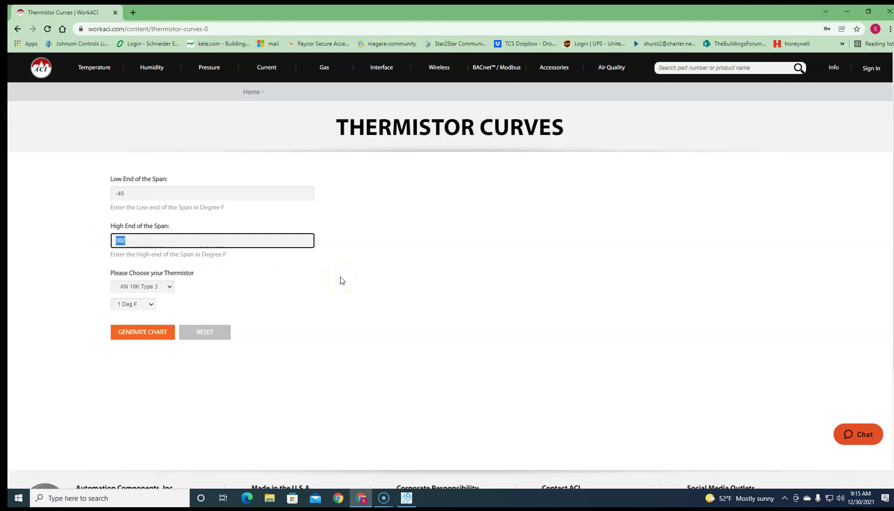
triple_click(354, 274)
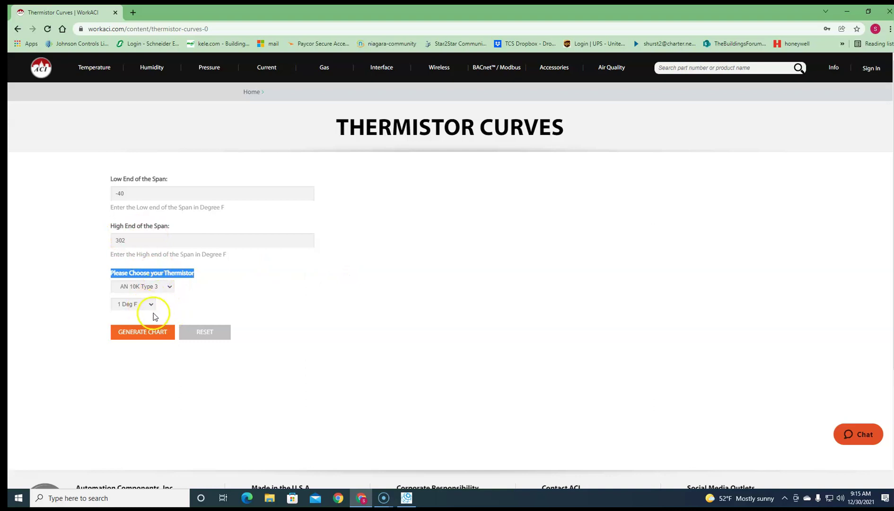
click(151, 303)
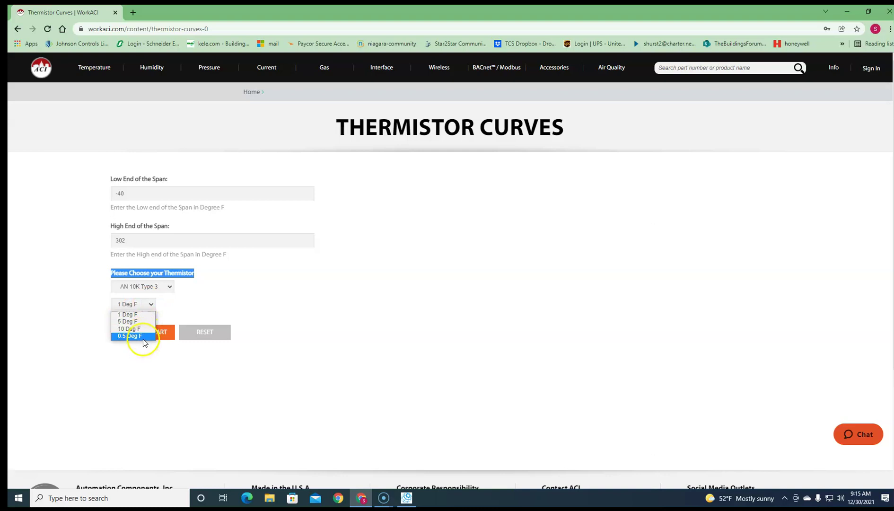
click(144, 318)
click(154, 336)
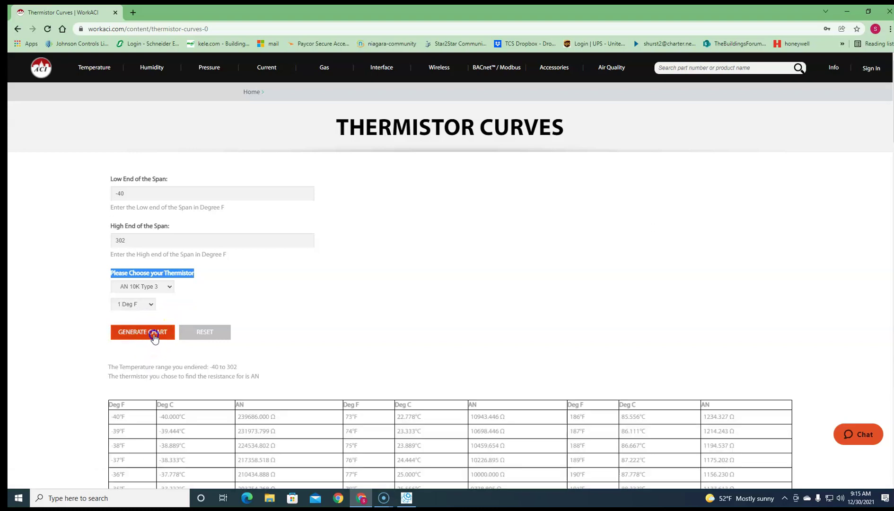
Copy the whole resistance table from the -40°F row through the 302°F entry, without its header row
scroll(340, 359, down, 5)
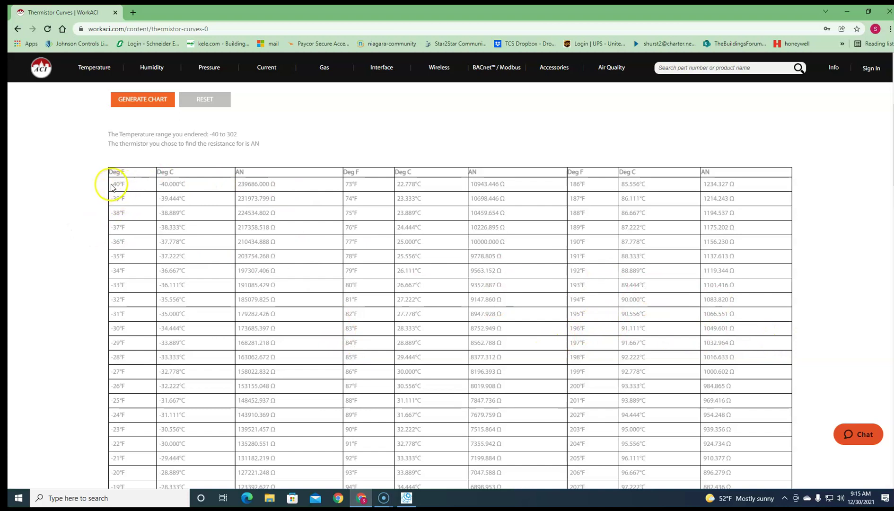
drag(112, 185, 731, 288)
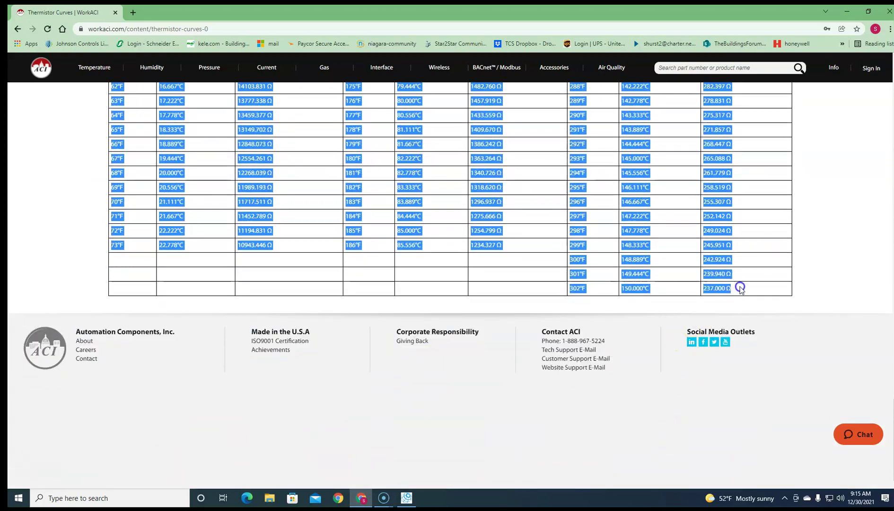
right_click(725, 273)
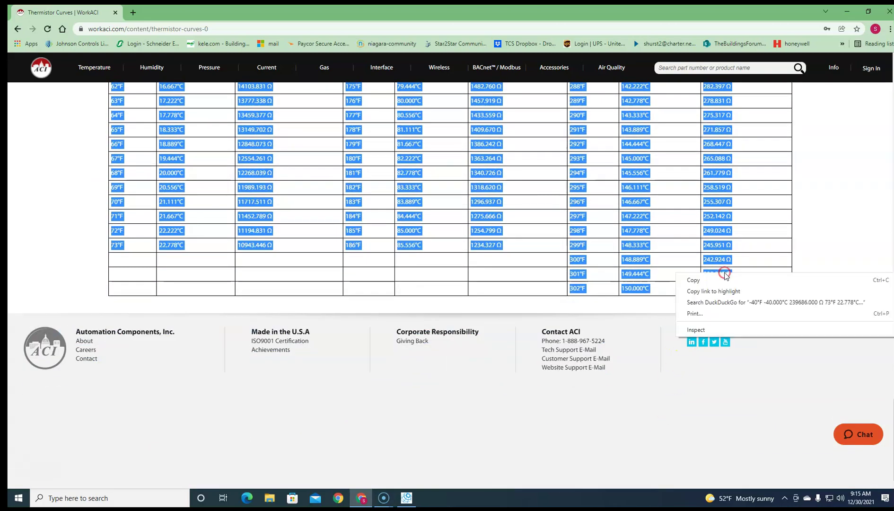
click(729, 281)
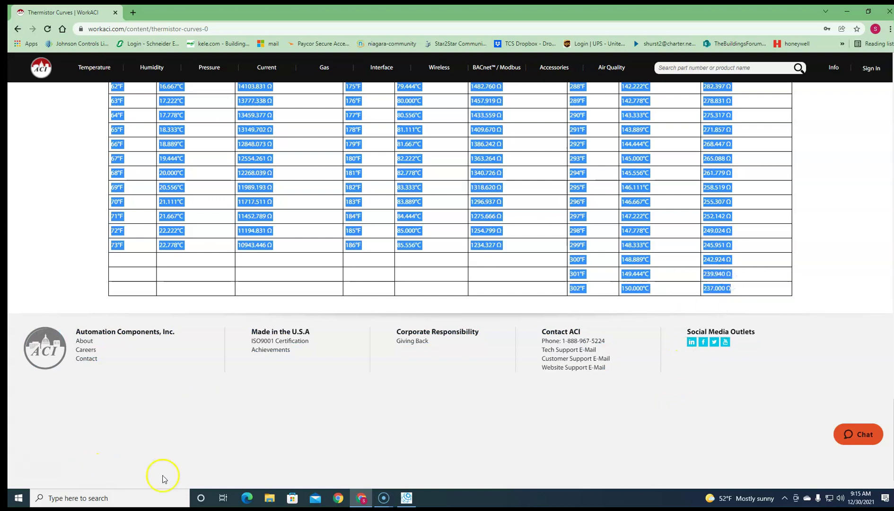
Open Excel with a blank workbook in a maximized window and paste the copied thermistor table starting at cell B1
click(17, 504)
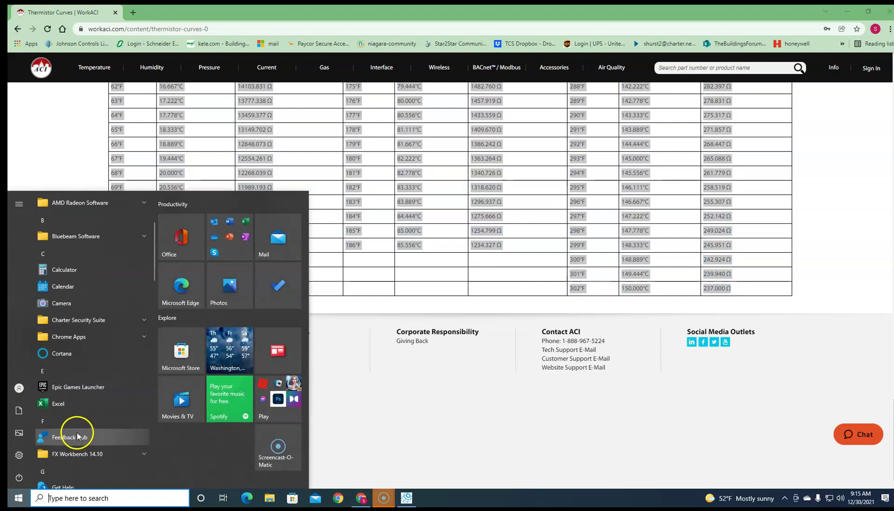
click(65, 403)
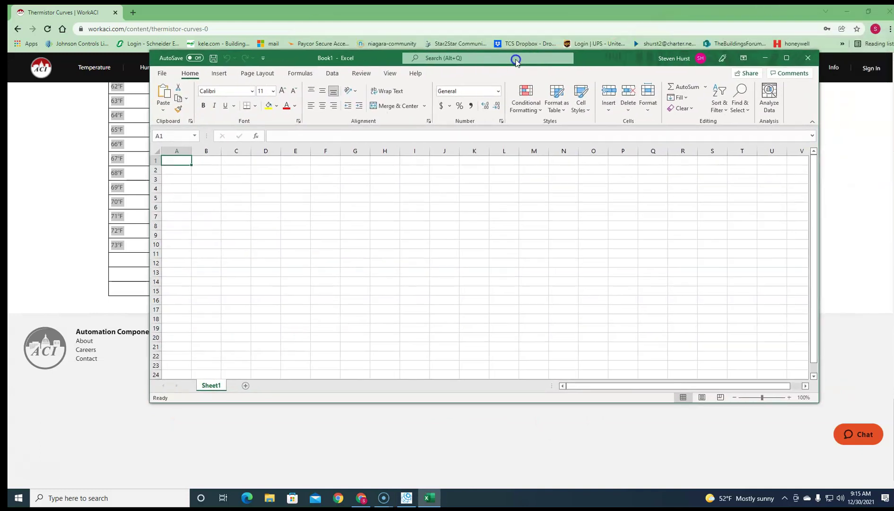
click(746, 55)
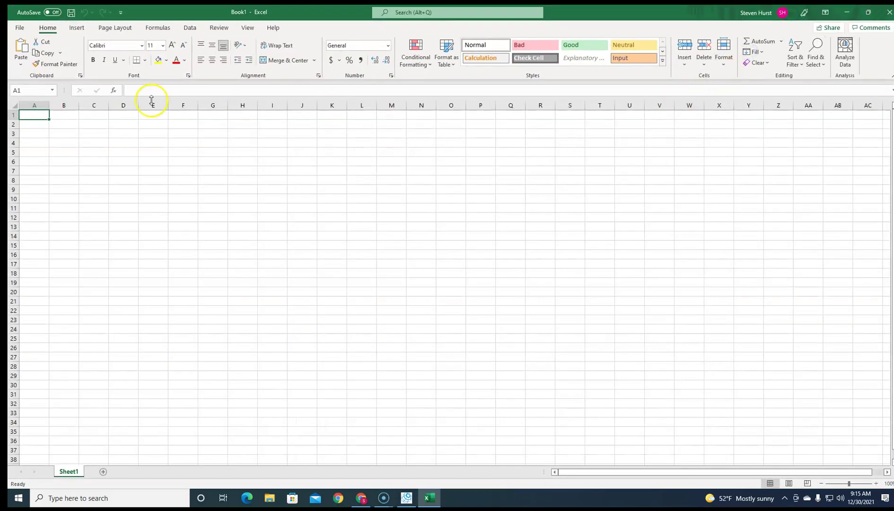
click(72, 116)
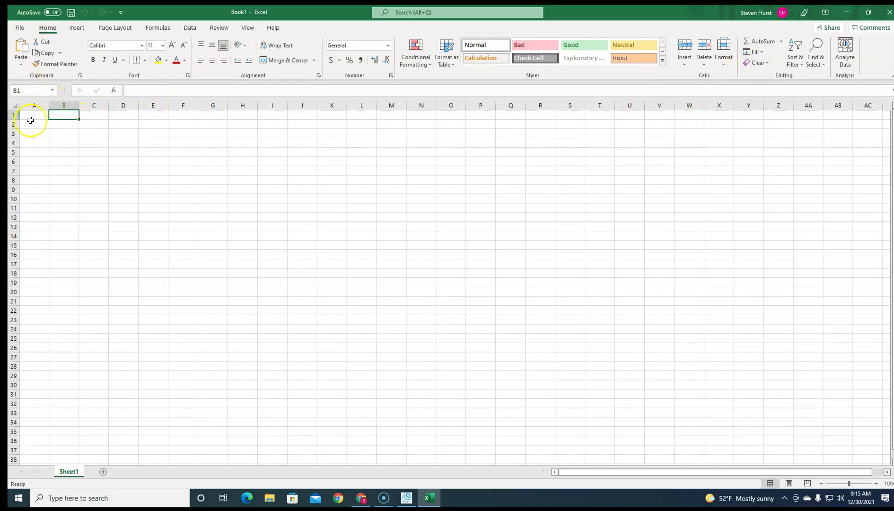
click(22, 66)
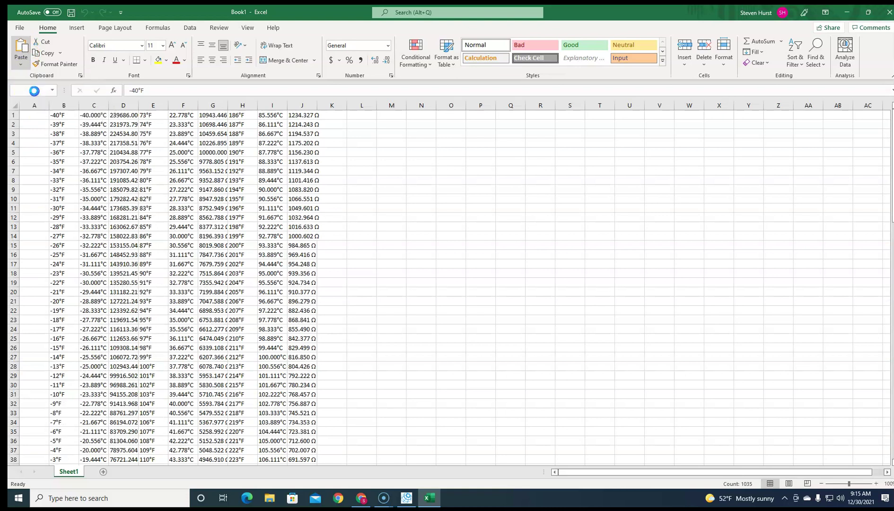
click(34, 93)
click(384, 168)
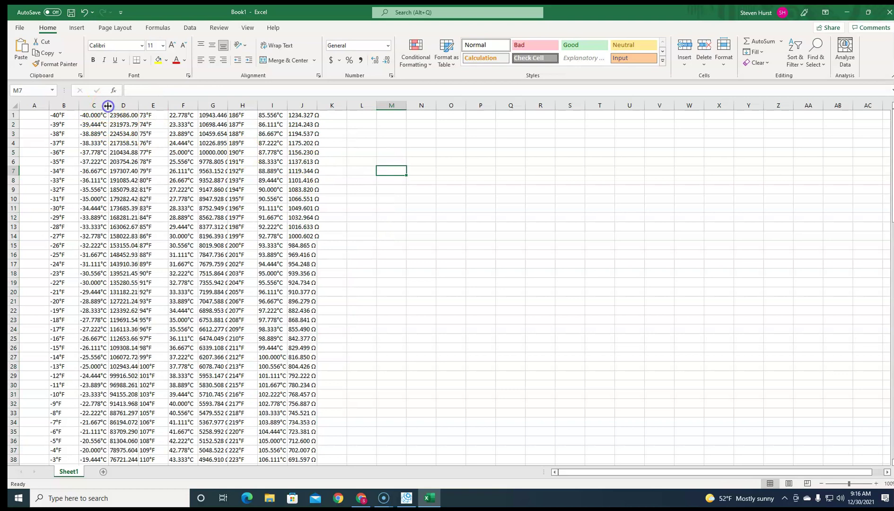
Fit columns D, F and G to their contents and widen column J slightly
double_click(138, 105)
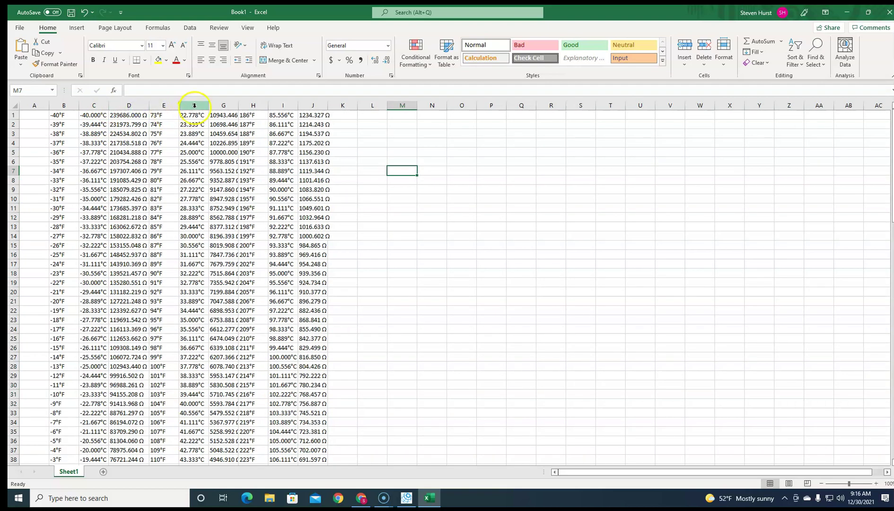
double_click(208, 105)
double_click(234, 105)
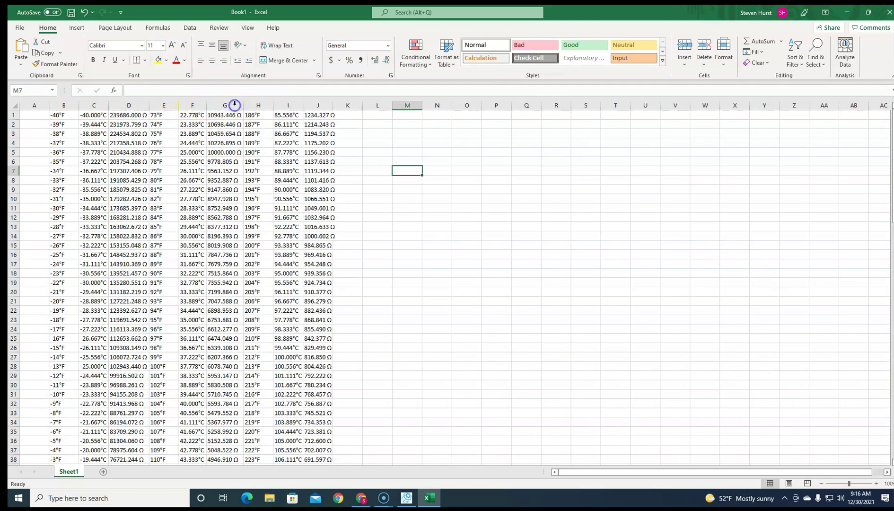
click(299, 103)
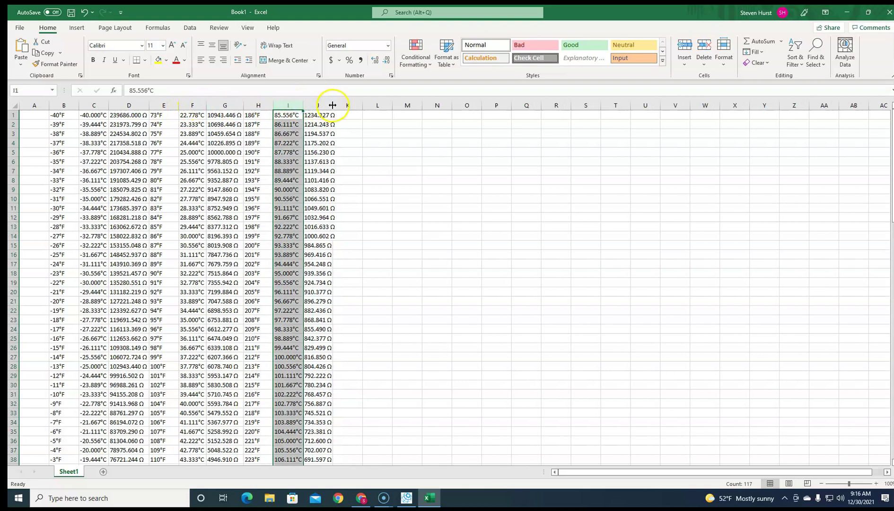
drag(333, 104, 343, 105)
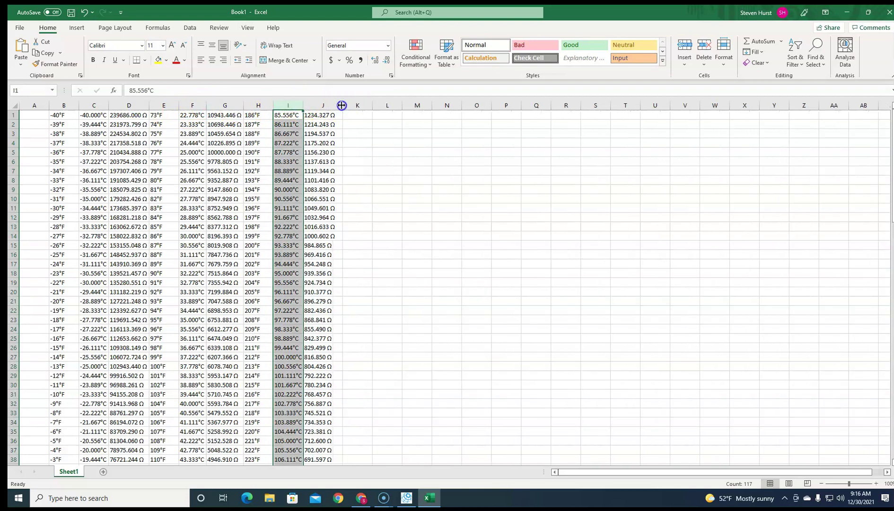
click(393, 152)
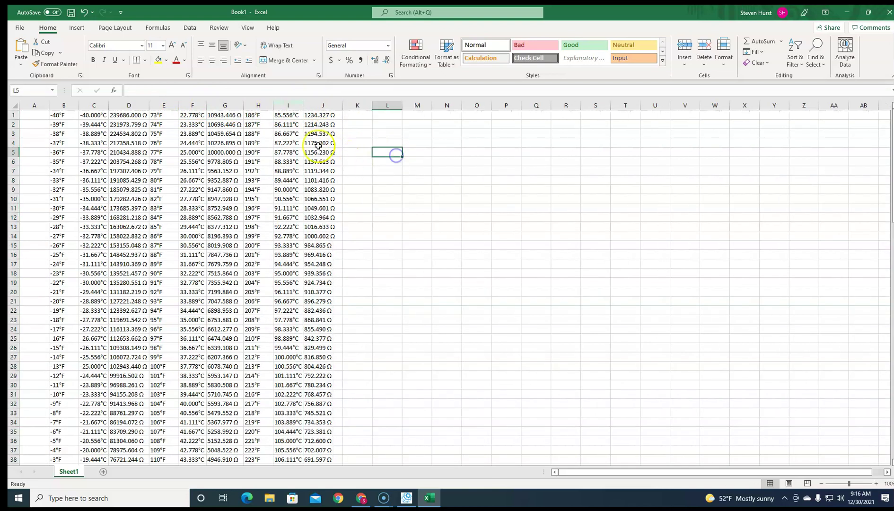
Clear the contents of the Celsius columns C, F and I, leaving the columns themselves in place
click(94, 106)
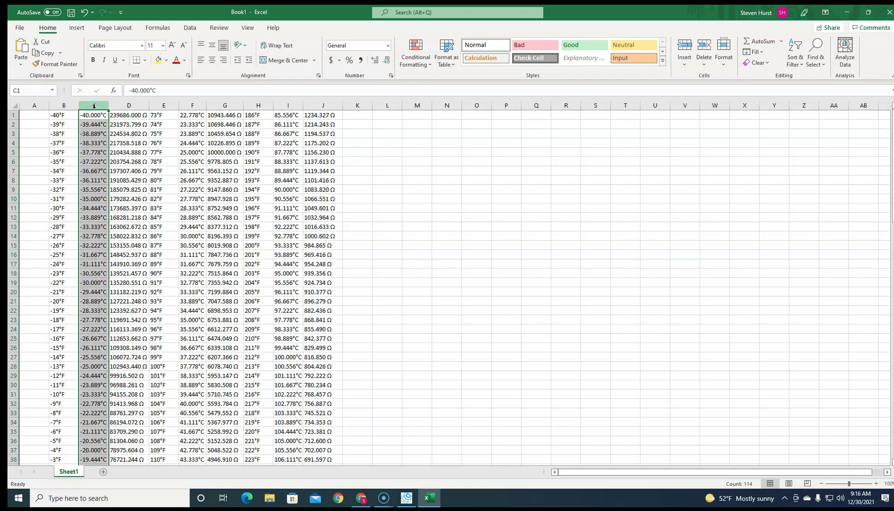
key(Delete)
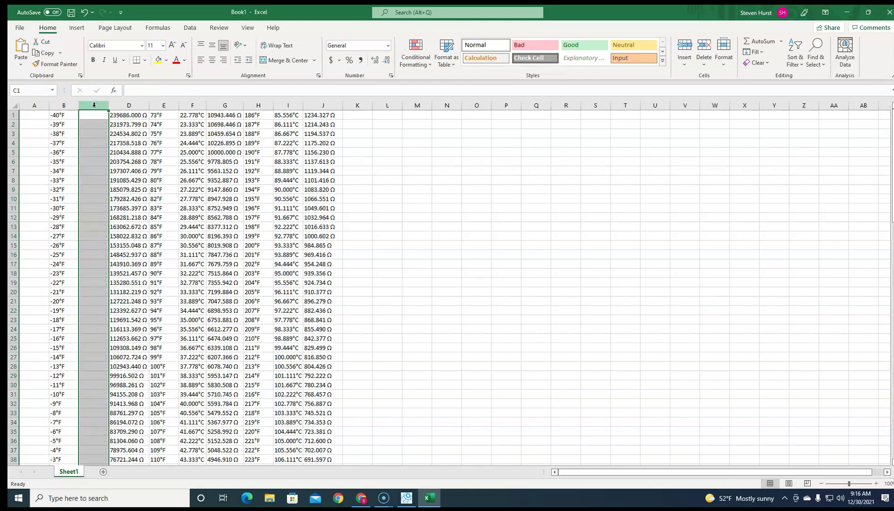
click(194, 105)
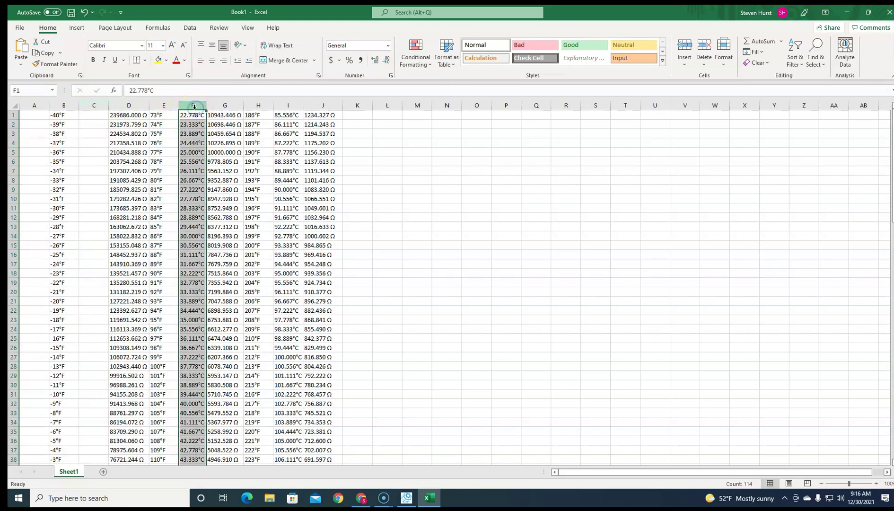
key(Delete)
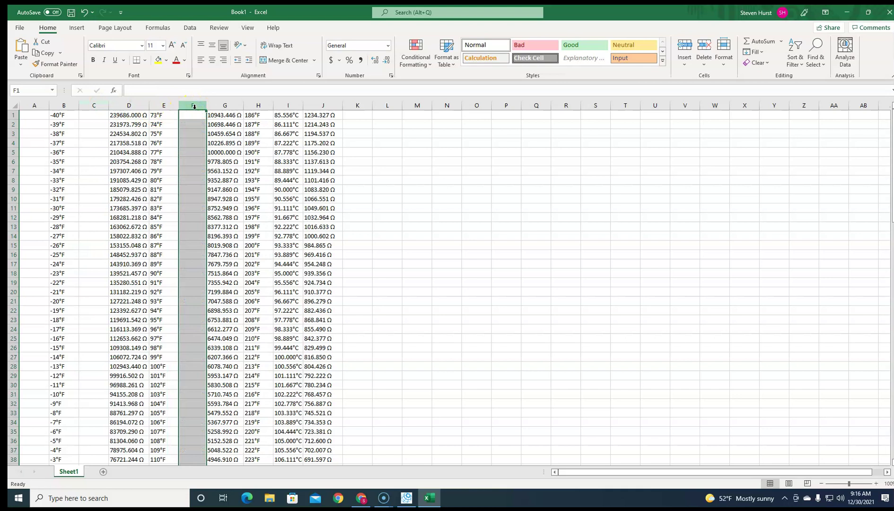
click(292, 105)
key(Delete)
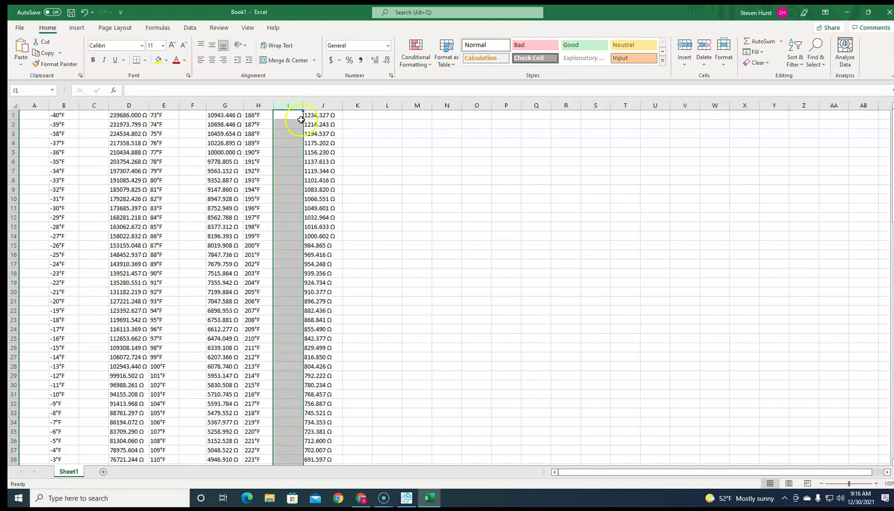
click(386, 124)
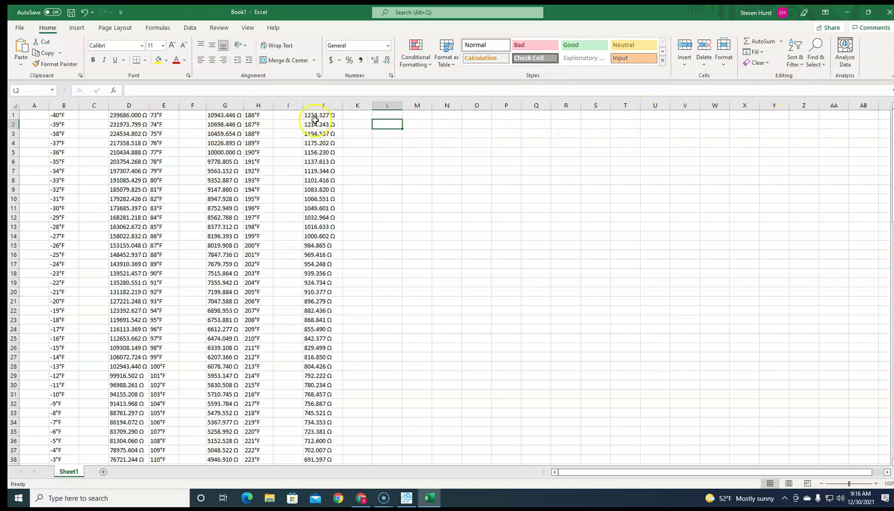
Strip the °F unit from all temperature values in the sheet by replacing every °F with nothing
click(818, 60)
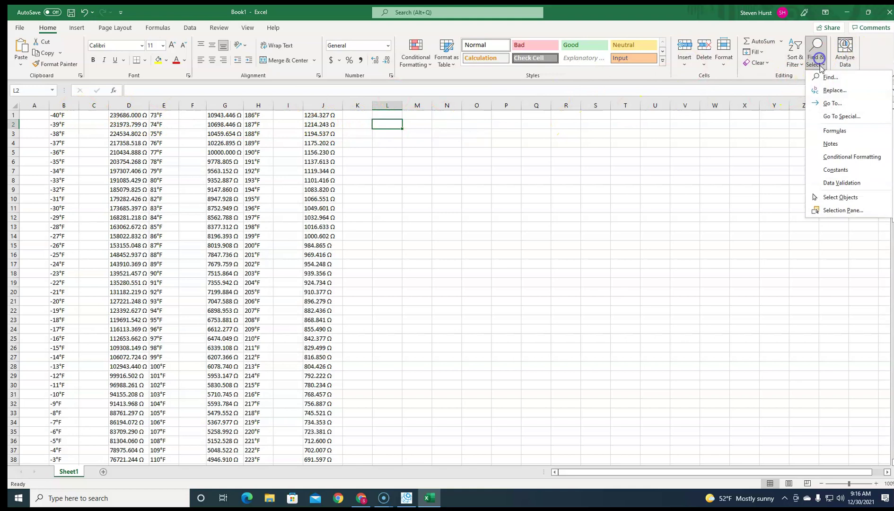
click(834, 90)
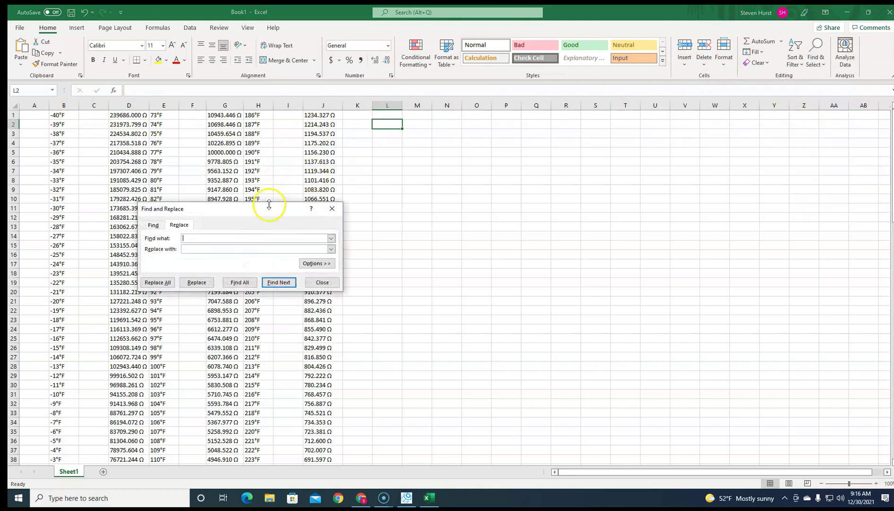
drag(344, 204, 525, 152)
click(64, 115)
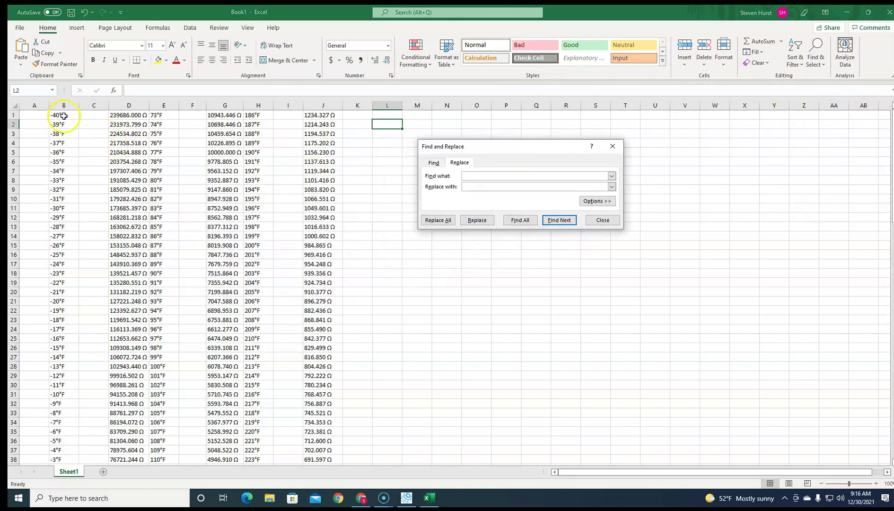
click(147, 91)
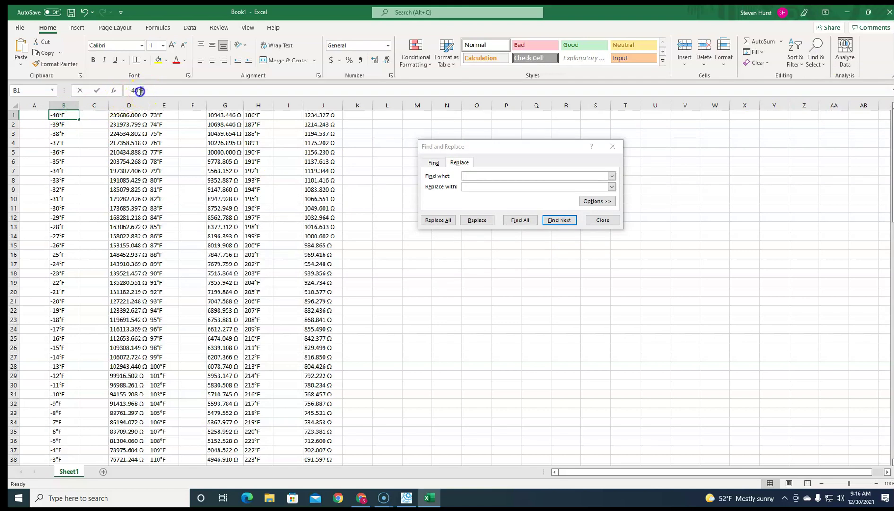
click(139, 91)
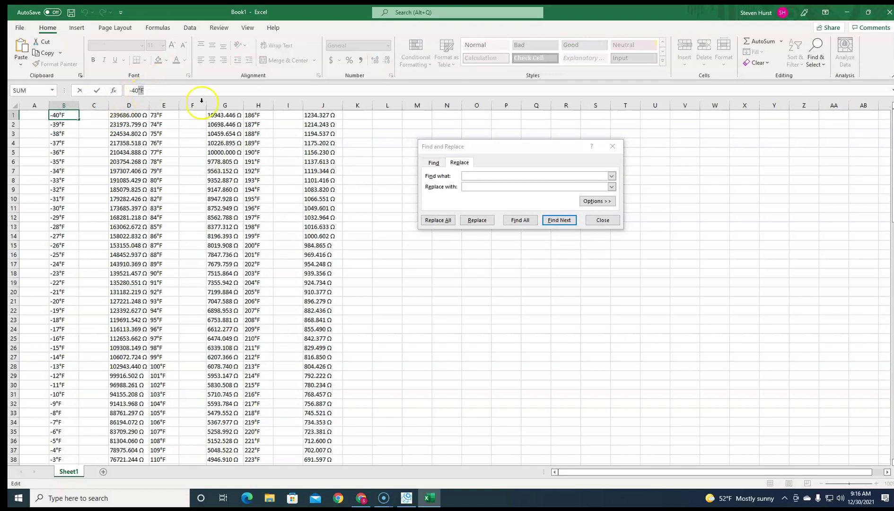
click(472, 175)
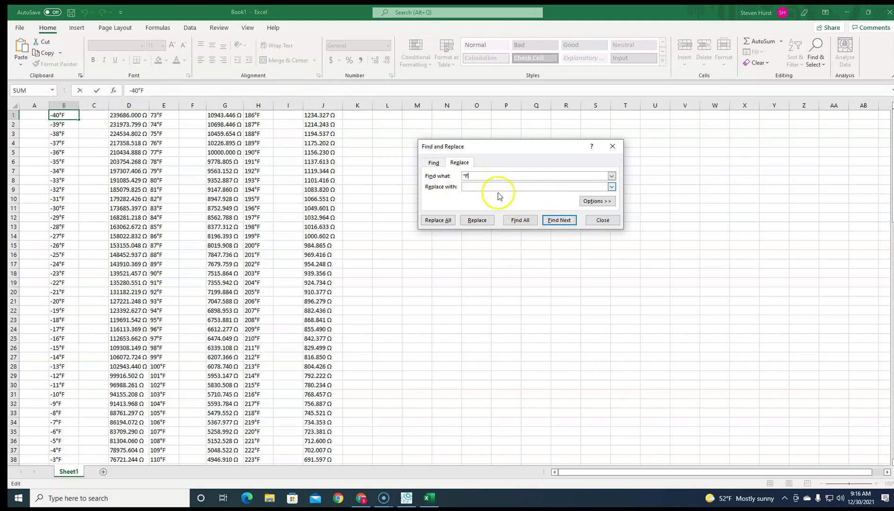
click(438, 221)
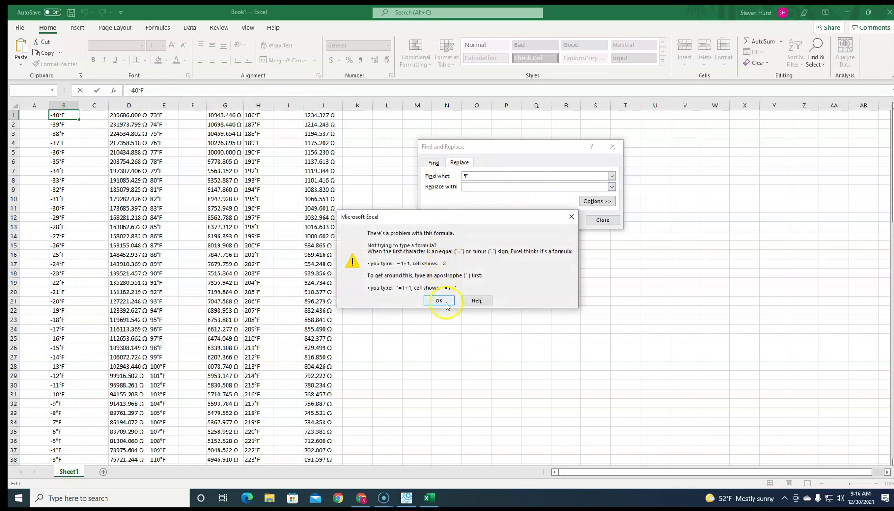
click(439, 301)
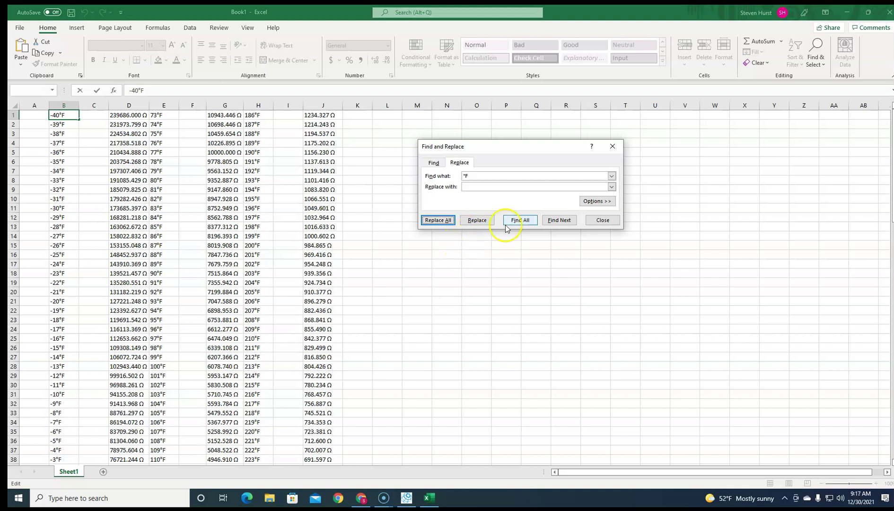
click(522, 224)
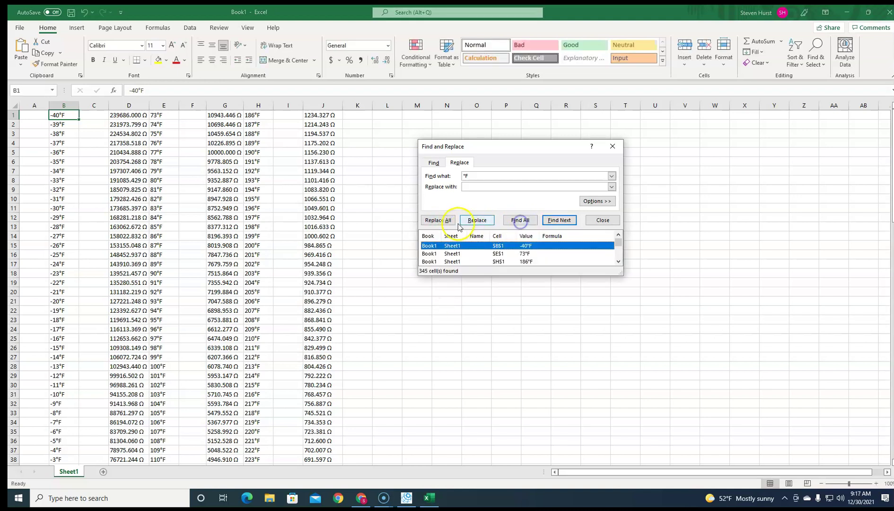
click(437, 220)
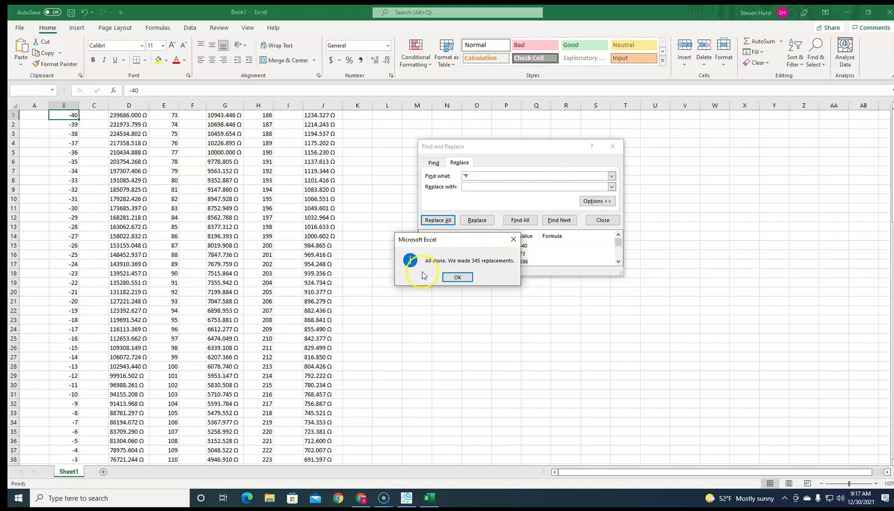
click(456, 278)
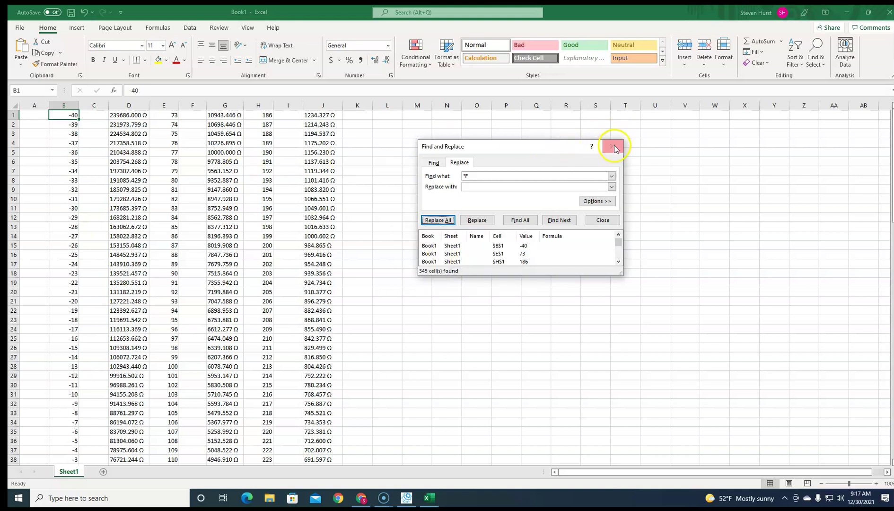
click(613, 147)
Strip the Ω symbol, copied from cell D1, from all resistance values by replacing every occurrence with nothing
click(132, 106)
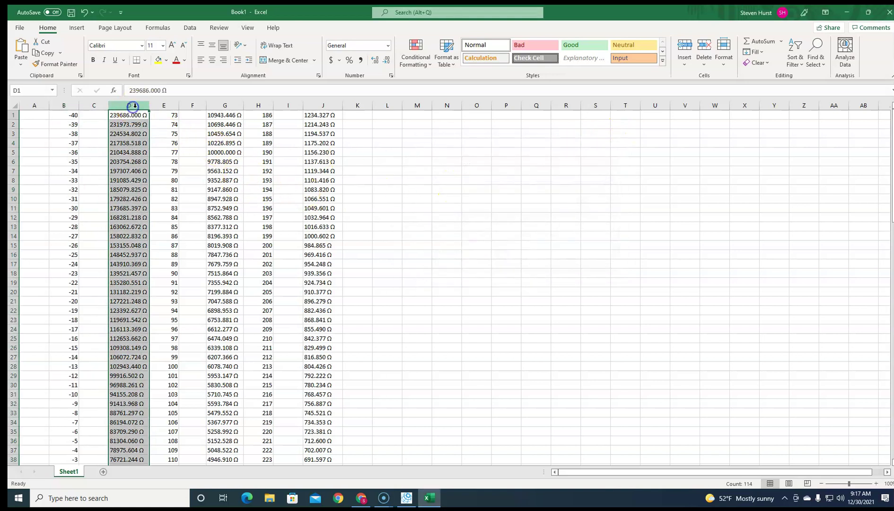
double_click(163, 90)
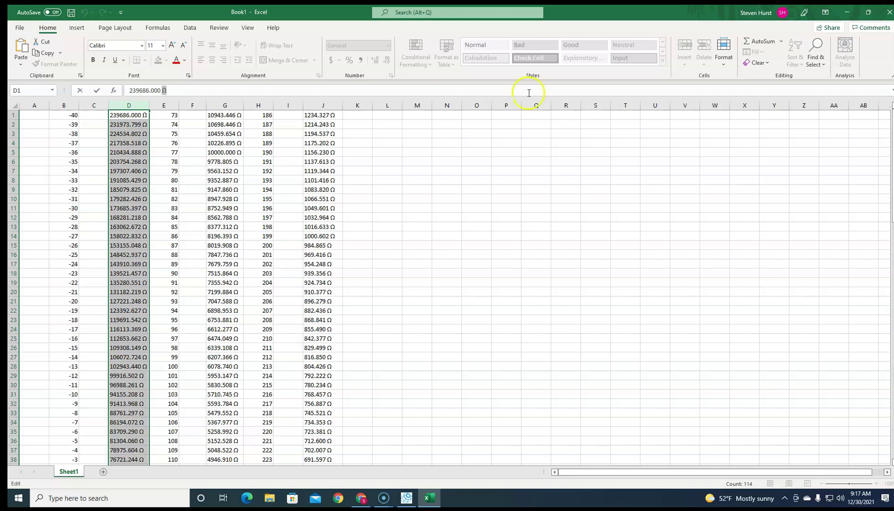
click(815, 53)
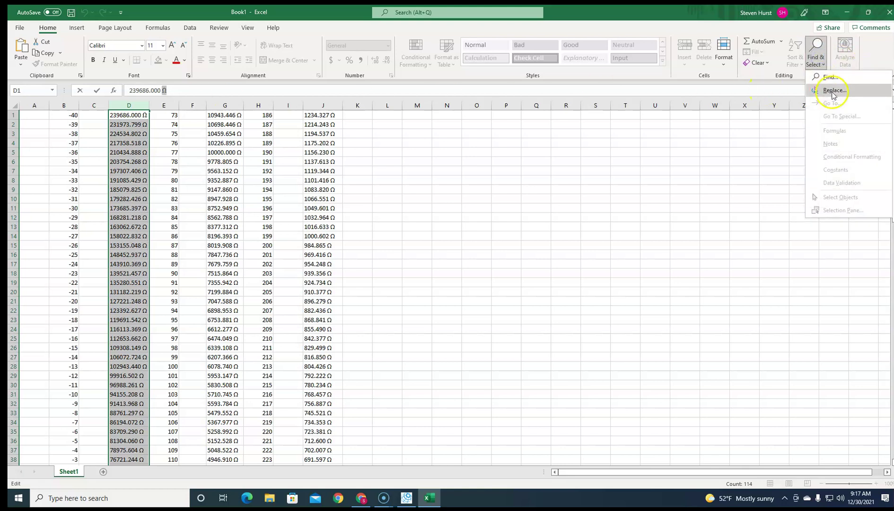
click(460, 190)
click(408, 141)
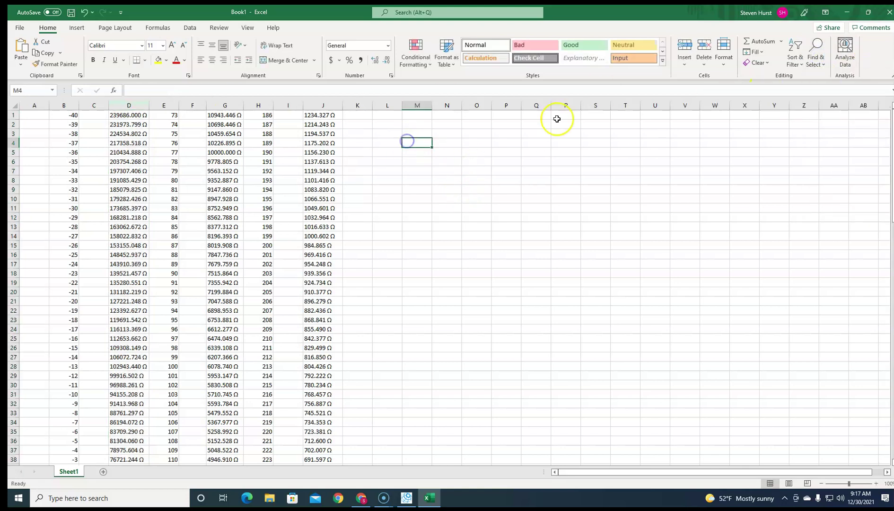
click(816, 55)
click(833, 92)
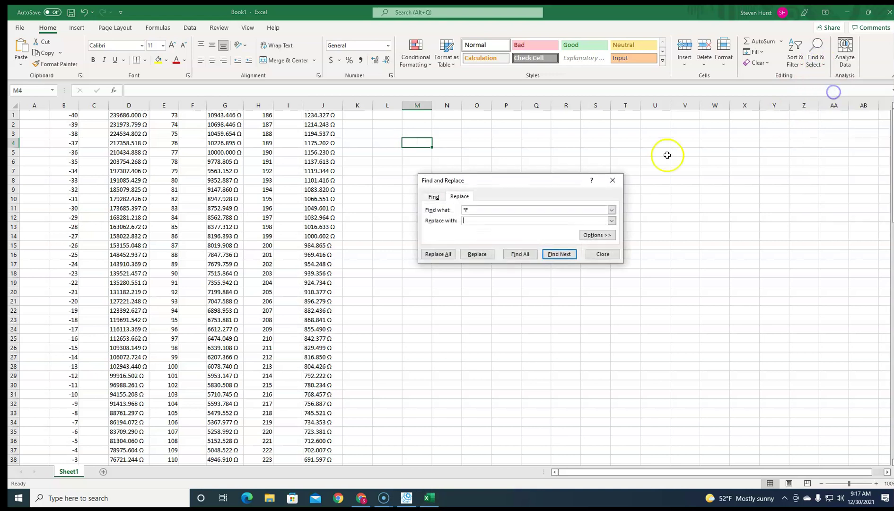
click(491, 208)
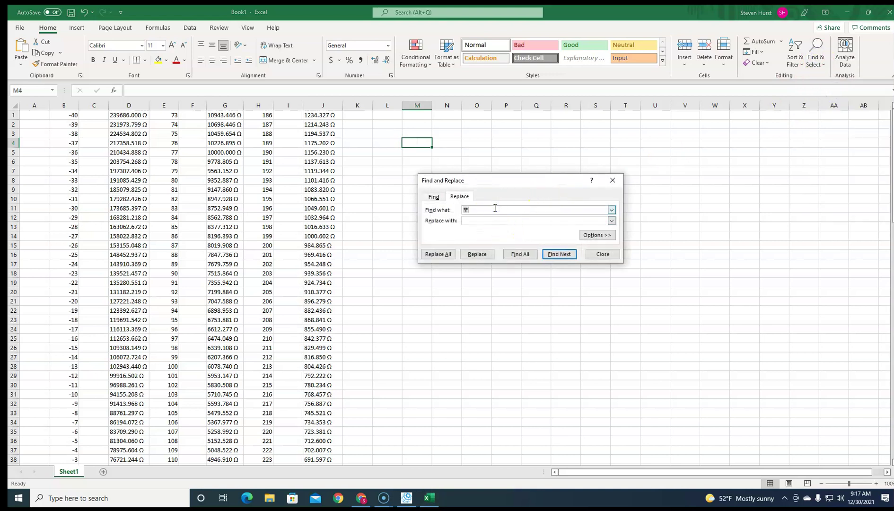
click(444, 254)
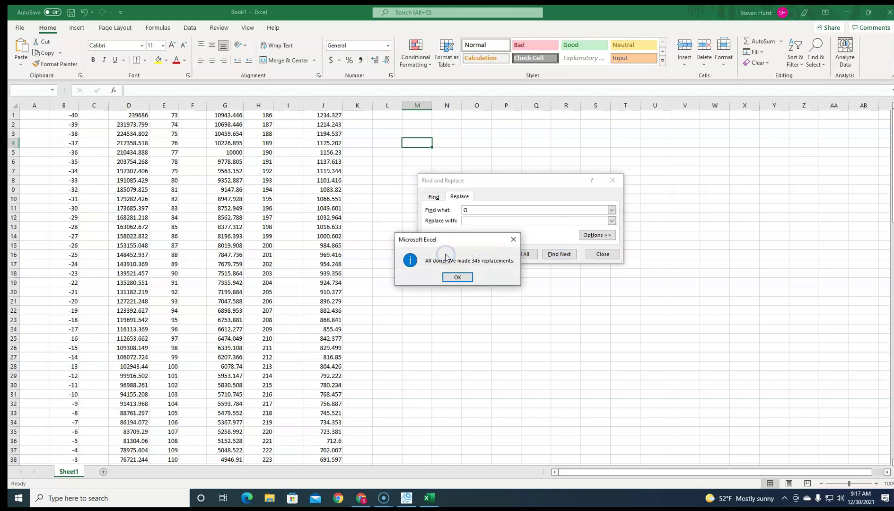
click(458, 277)
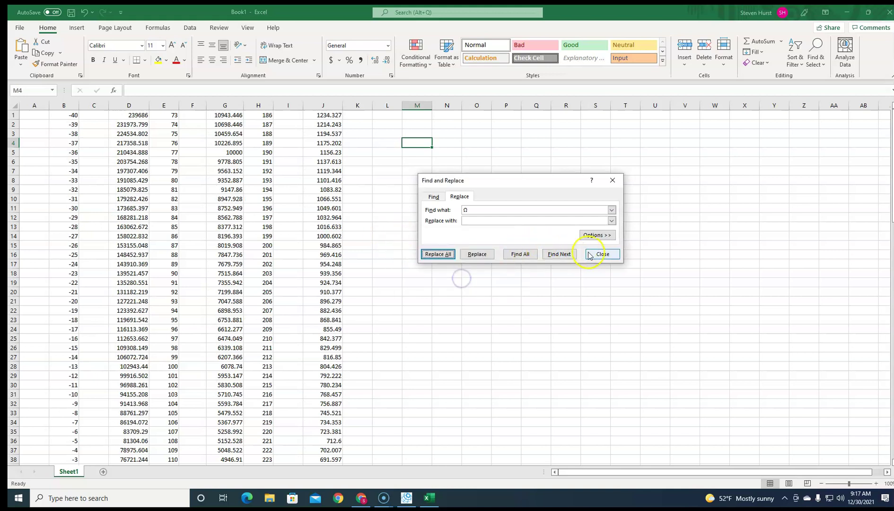
click(602, 254)
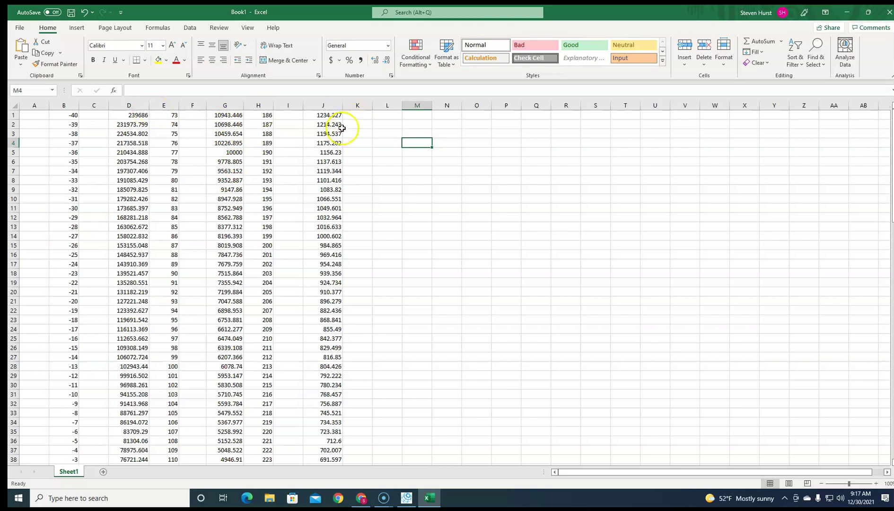
Sort the resistance values in column J from smallest to largest
click(329, 105)
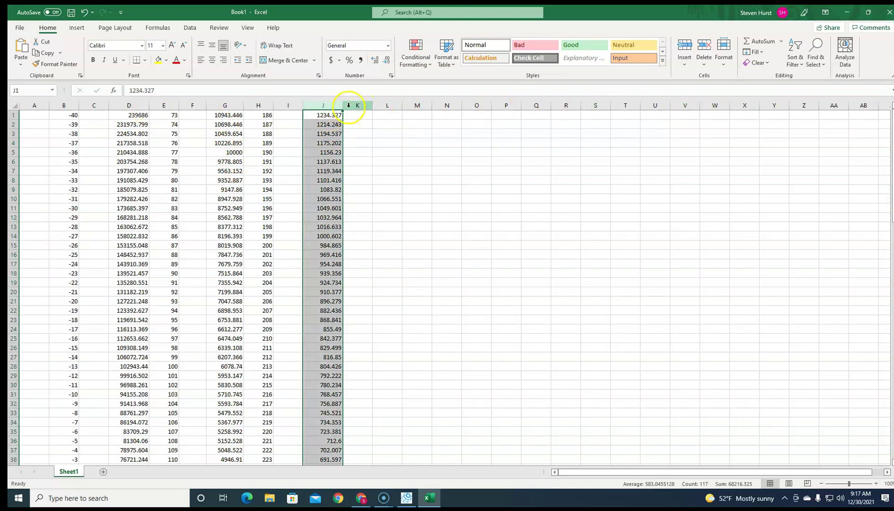
click(819, 65)
click(798, 61)
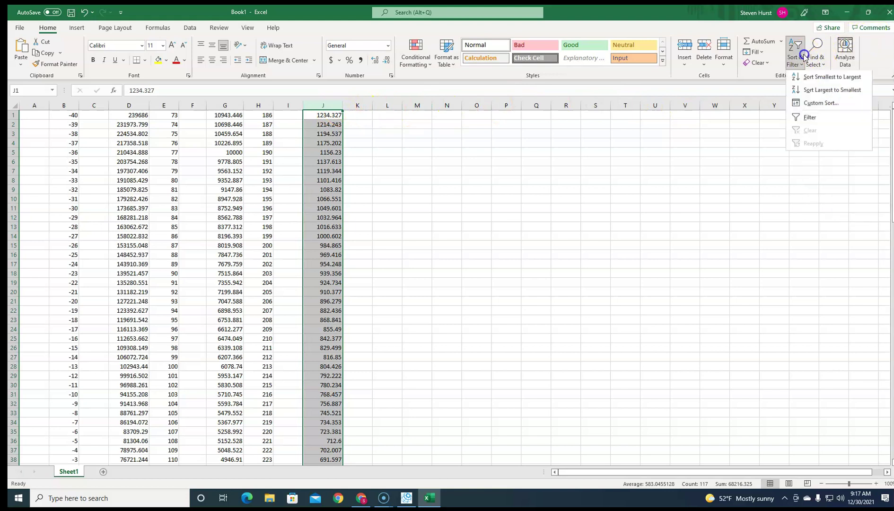
click(810, 78)
Sort only column G's resistance values from smallest to largest, without expanding the selection to adjacent data
click(225, 105)
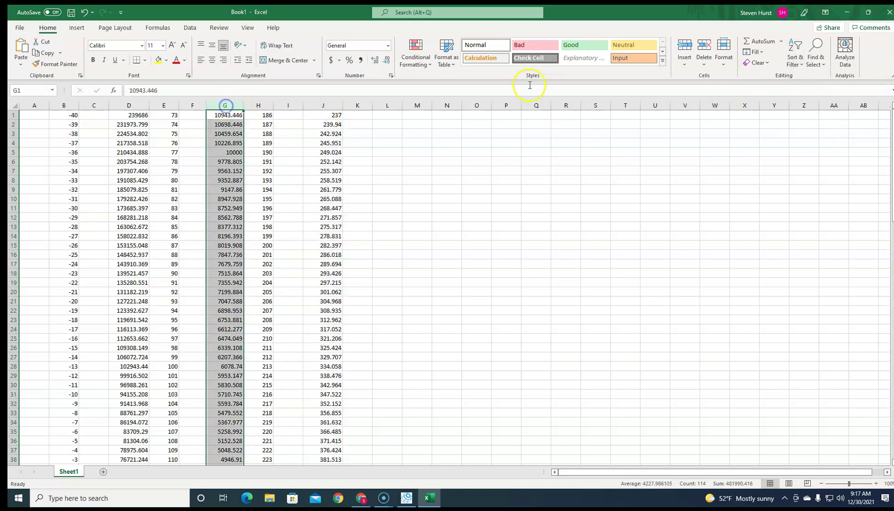
click(796, 52)
click(809, 77)
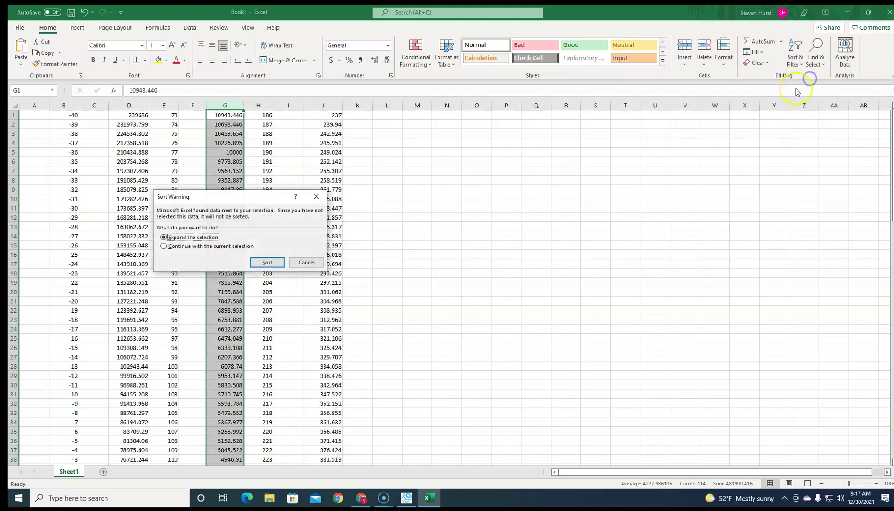
click(180, 247)
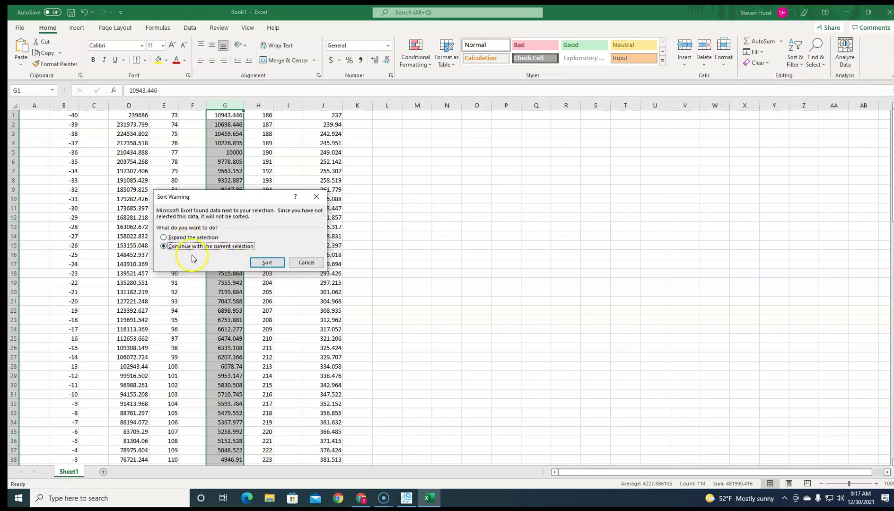
click(266, 261)
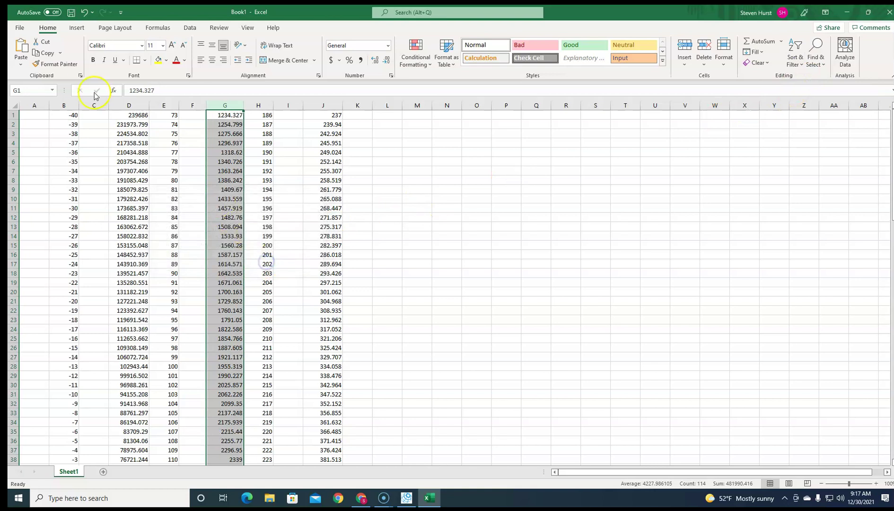
Sort only column D's resistance values from smallest to largest, continuing with the current selection
click(131, 105)
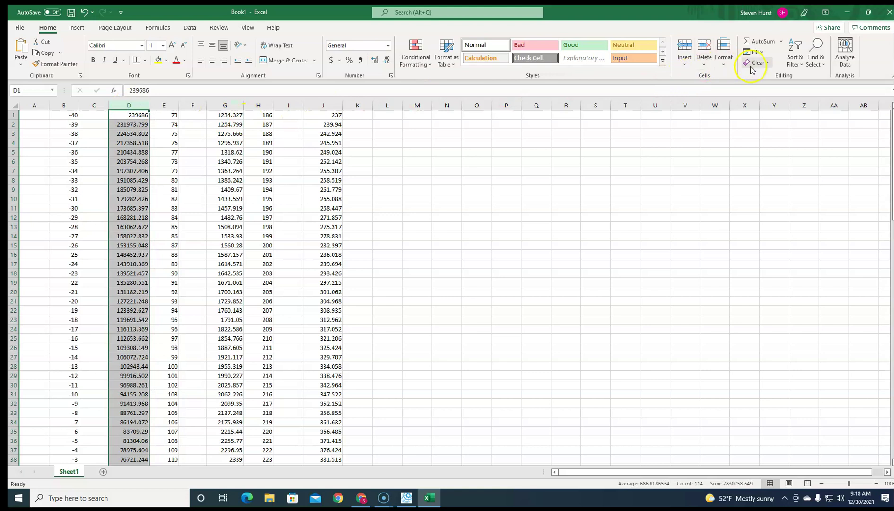
click(798, 61)
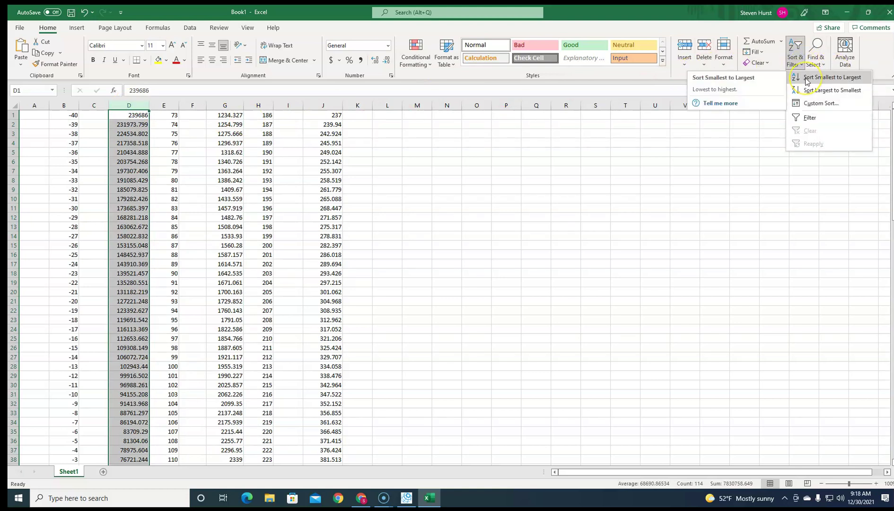
click(807, 80)
click(213, 246)
click(268, 262)
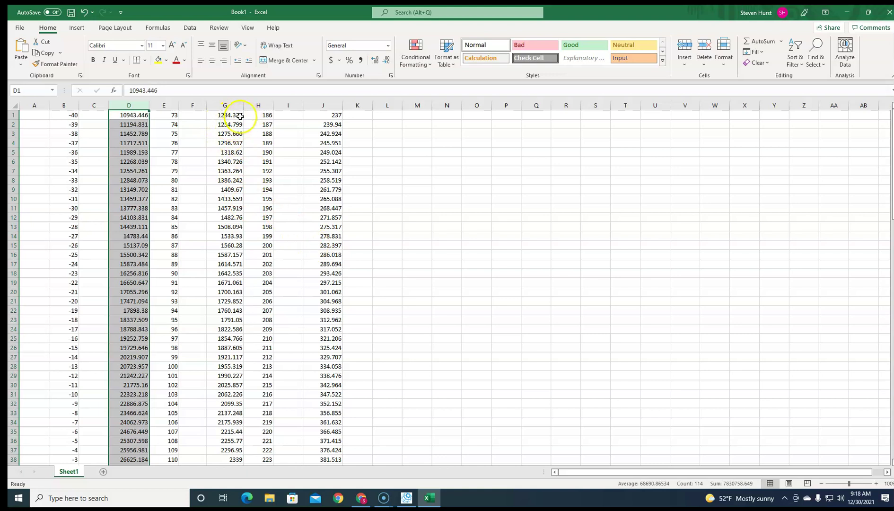
Sort only column H's temperatures from largest to smallest, continuing with the current selection
scroll(284, 334, down, 16)
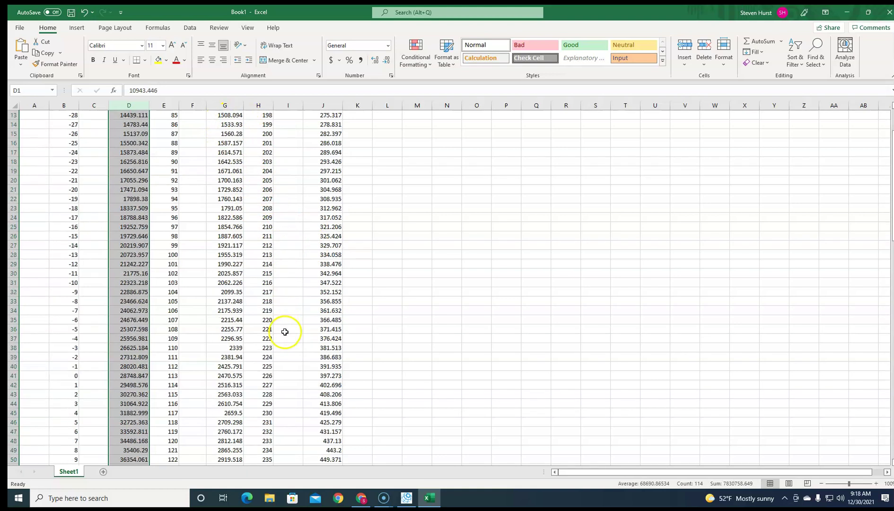
scroll(284, 334, down, 17)
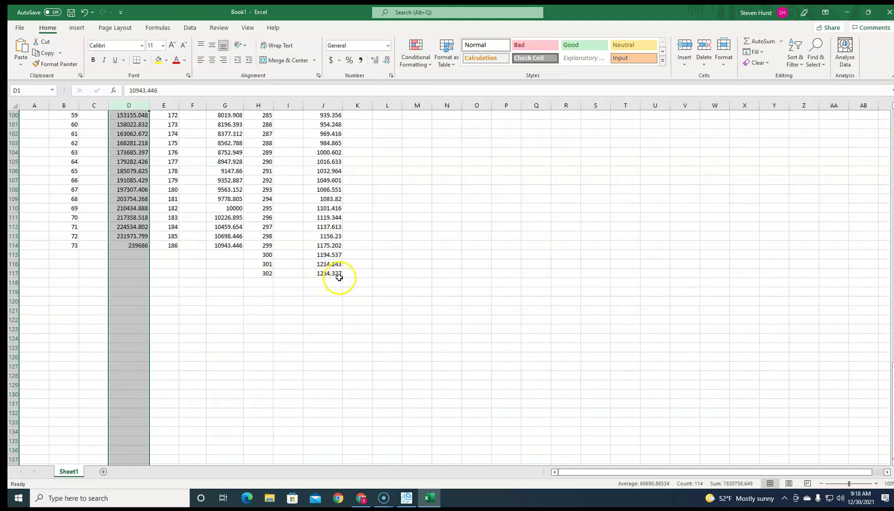
scroll(293, 271, up, 18)
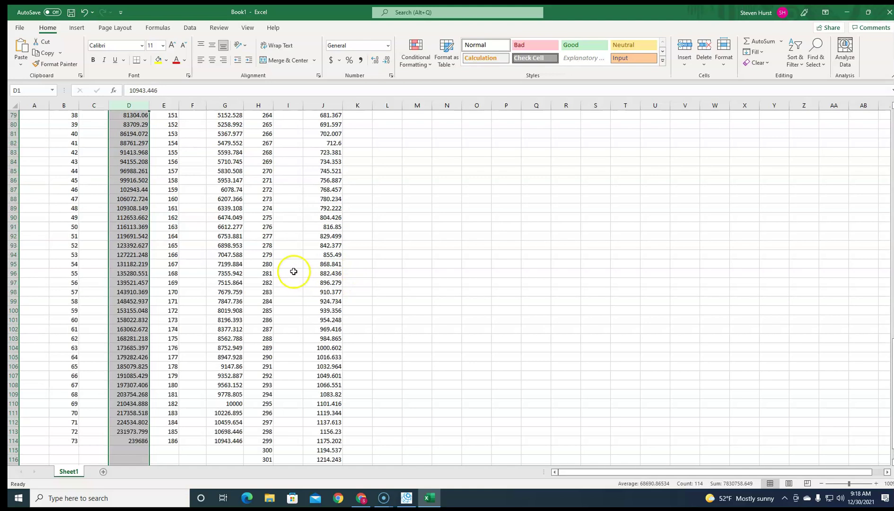
scroll(293, 269, up, 15)
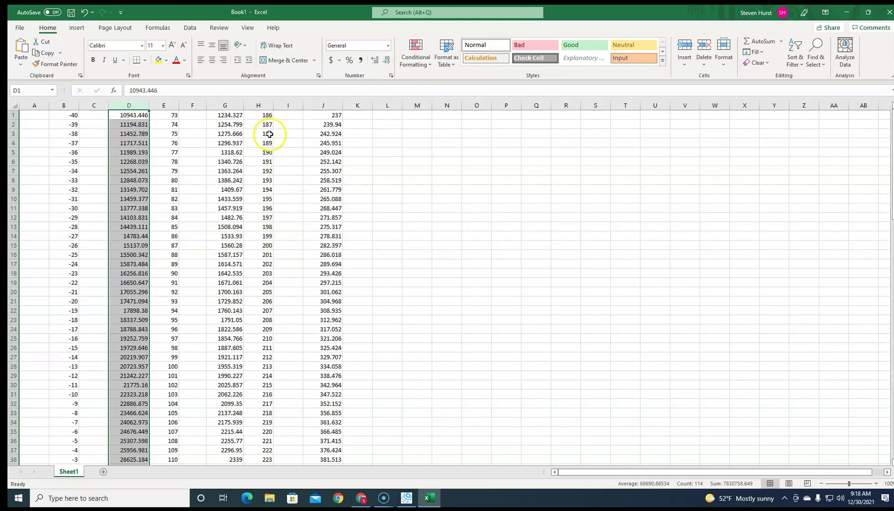
click(258, 104)
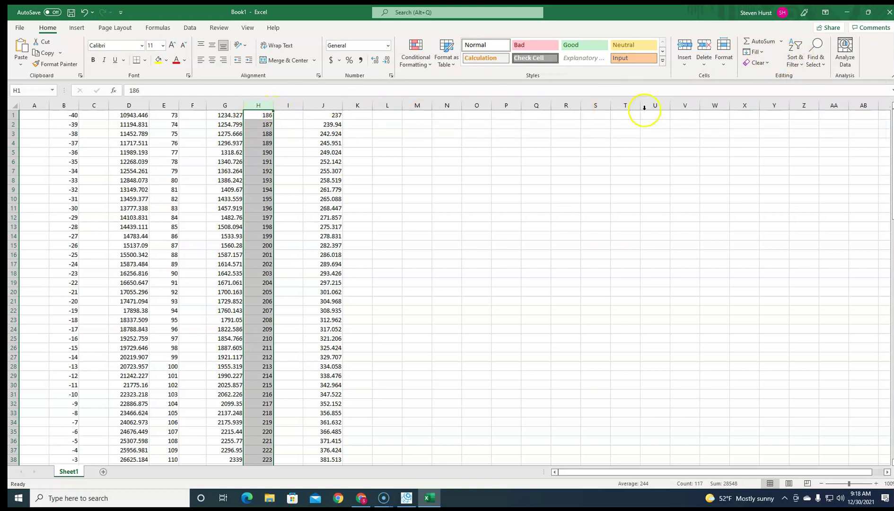
click(799, 66)
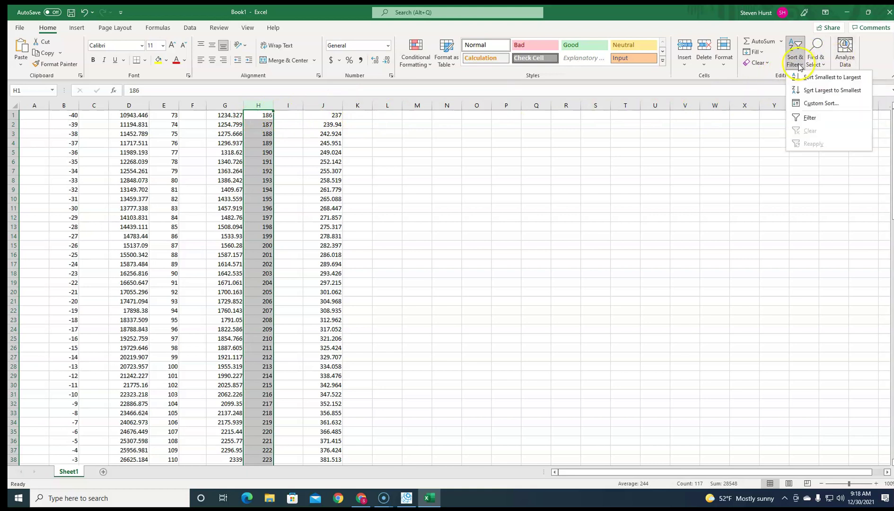
click(822, 91)
click(173, 246)
click(266, 262)
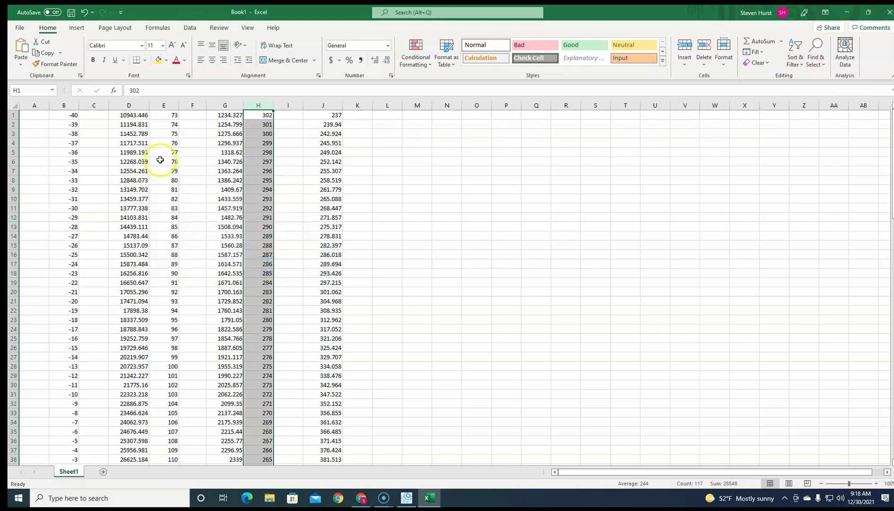
Sort only column E's temperatures from largest to smallest, without expanding the selection to adjacent data
click(167, 107)
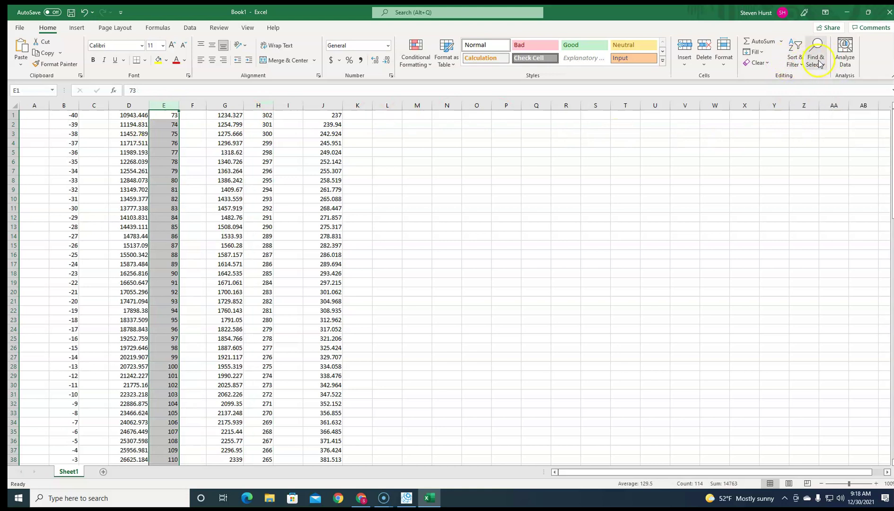
click(795, 53)
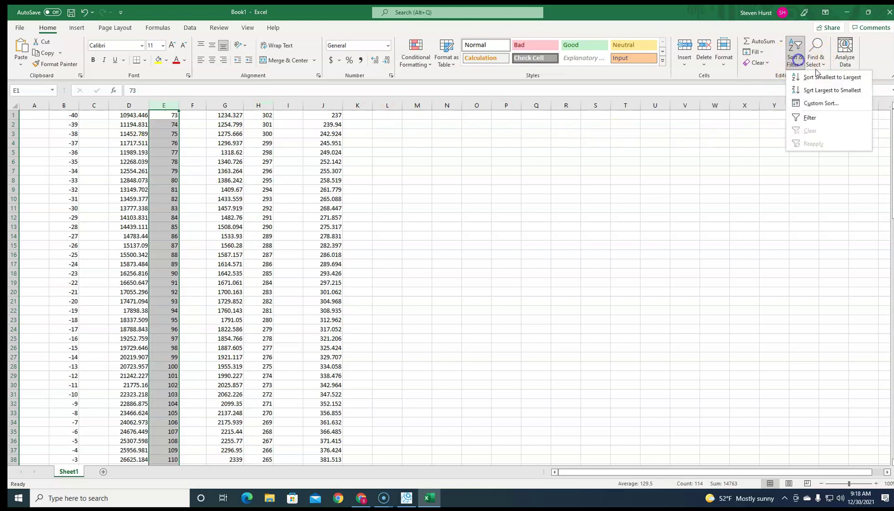
click(826, 93)
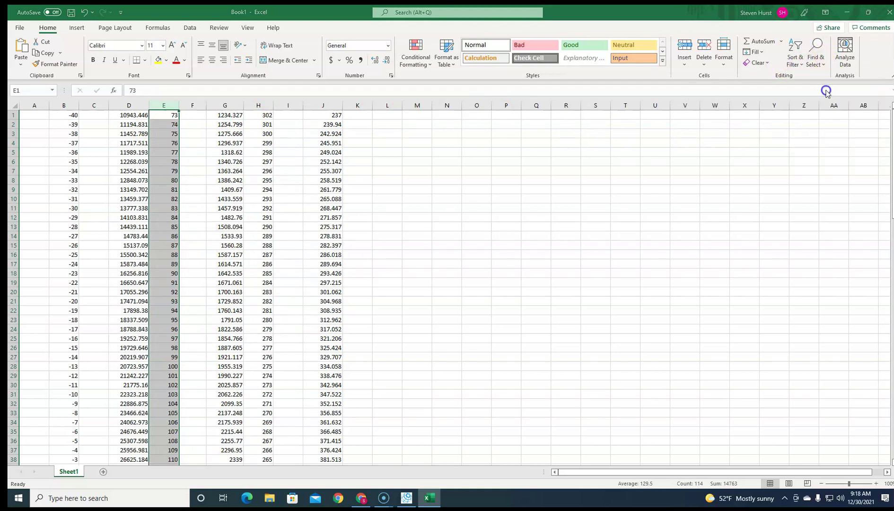
click(182, 246)
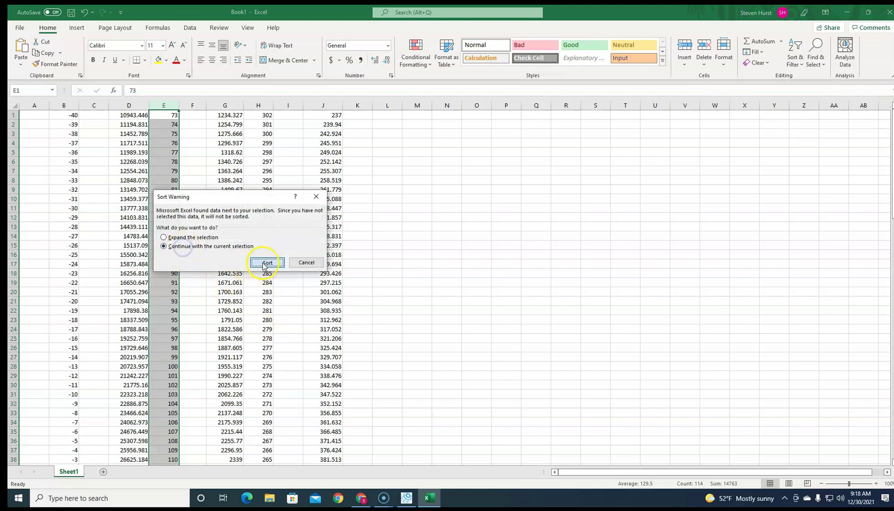
click(267, 262)
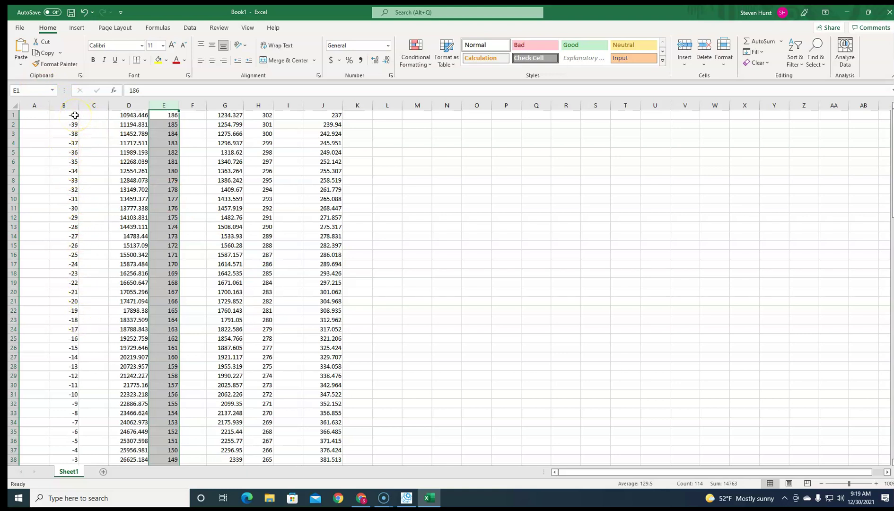
Sort only column B's temperatures from largest to smallest, leaving the adjacent resistance values out of the sort
click(74, 114)
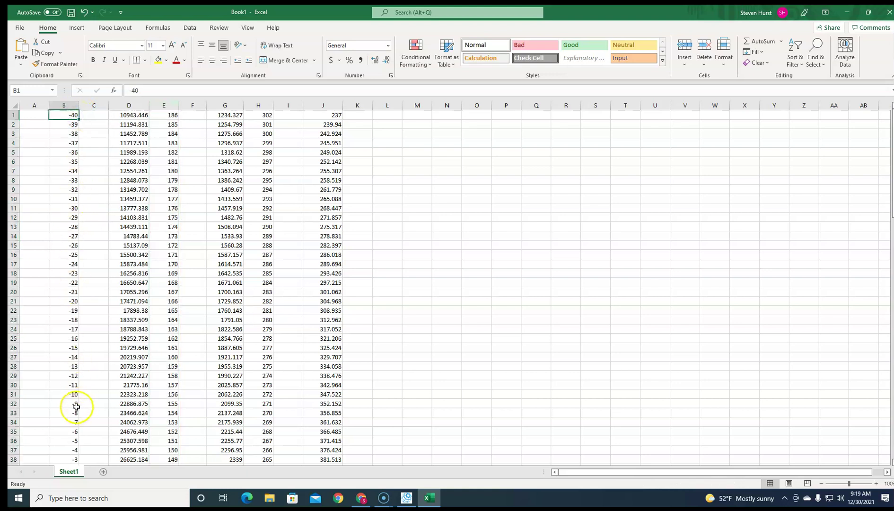
scroll(85, 440, down, 3)
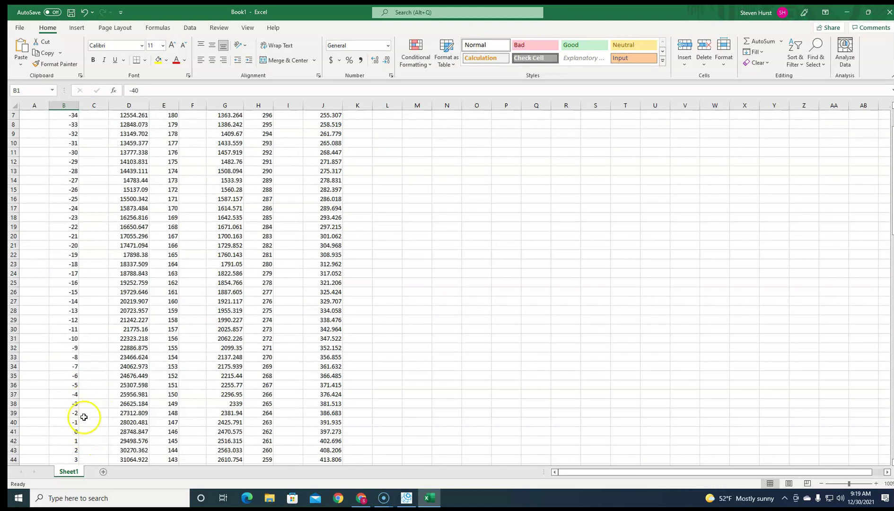
scroll(73, 155, up, 3)
key(ctrl+shift+Down)
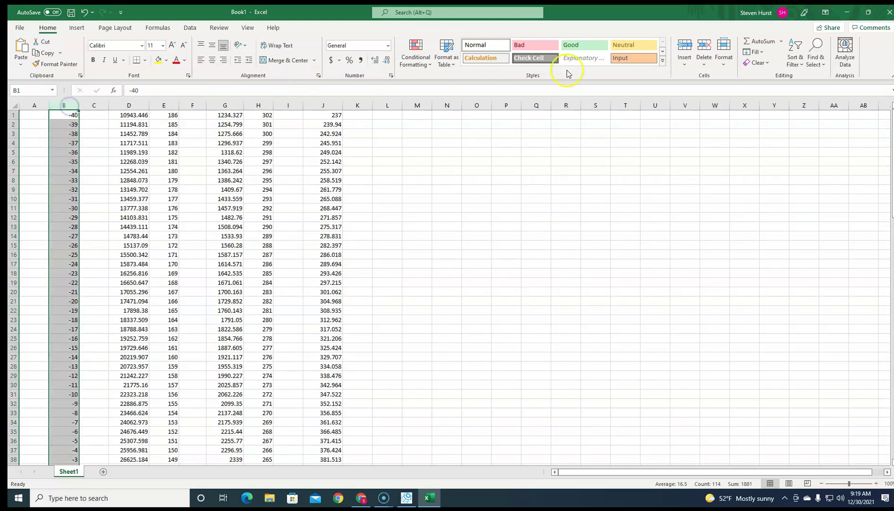
click(796, 55)
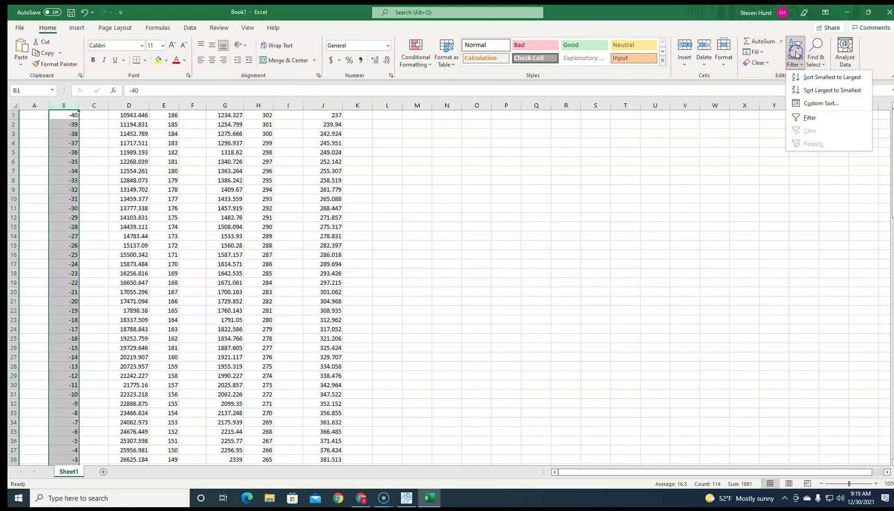
click(812, 90)
scroll(232, 255, down, 6)
scroll(76, 364, down, 20)
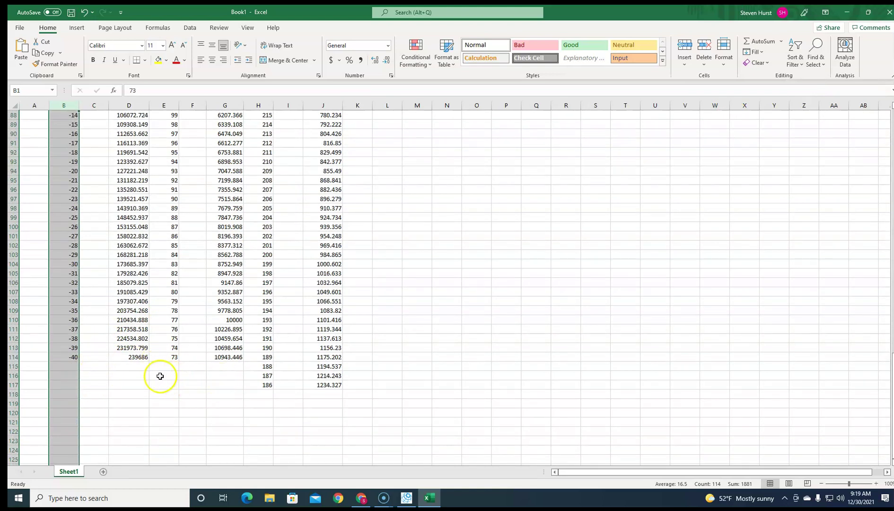
scroll(251, 373, up, 20)
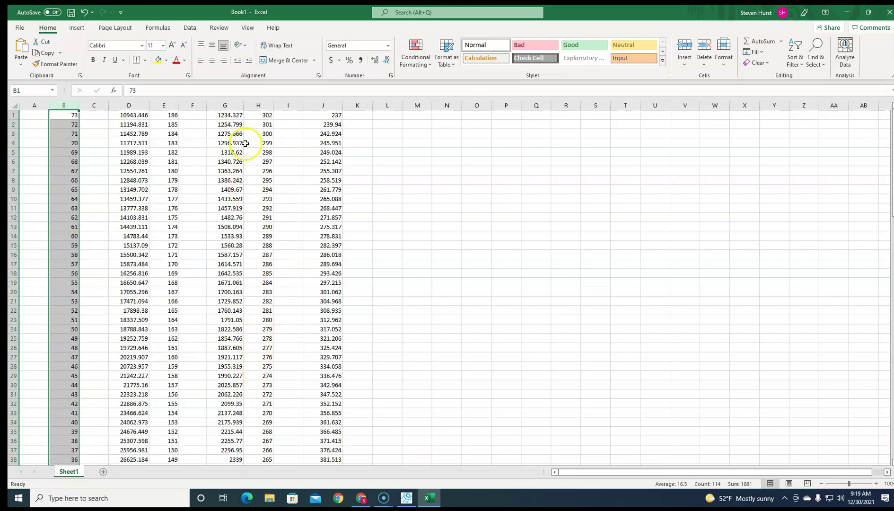
click(228, 116)
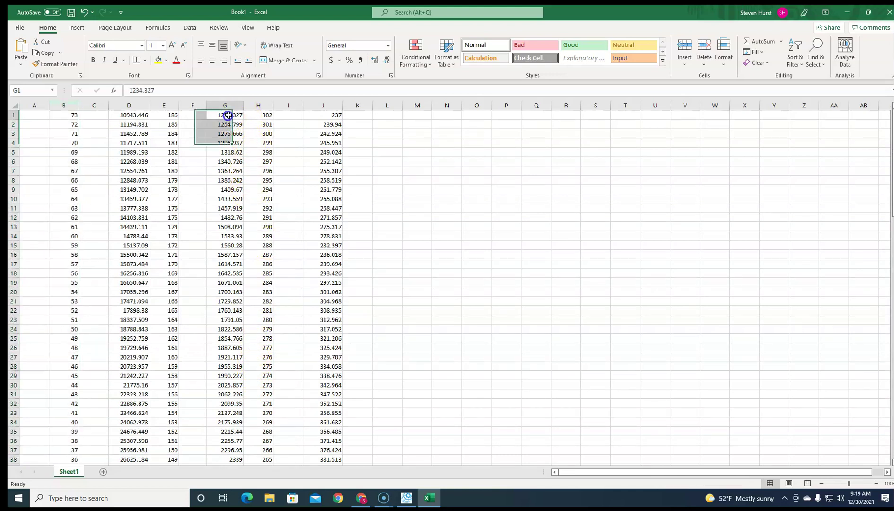
click(253, 114)
click(237, 114)
scroll(265, 198, down, 20)
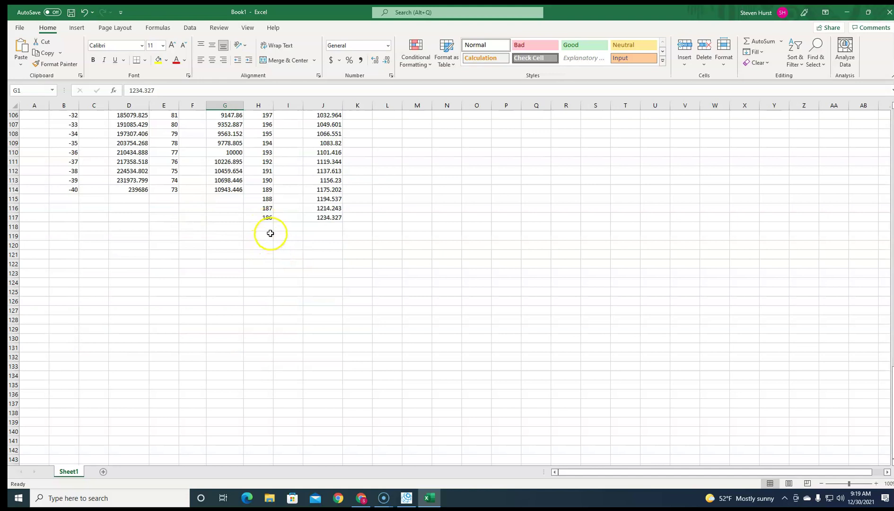
scroll(270, 233, up, 12)
scroll(256, 301, up, 20)
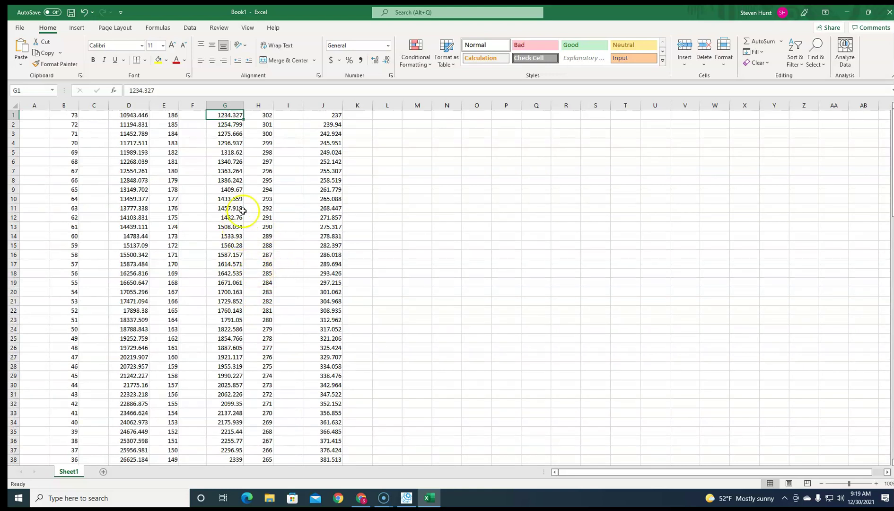
Copy the temperature and resistance block E1:G114 and paste it below the last entry of column H, starting at H118
click(173, 114)
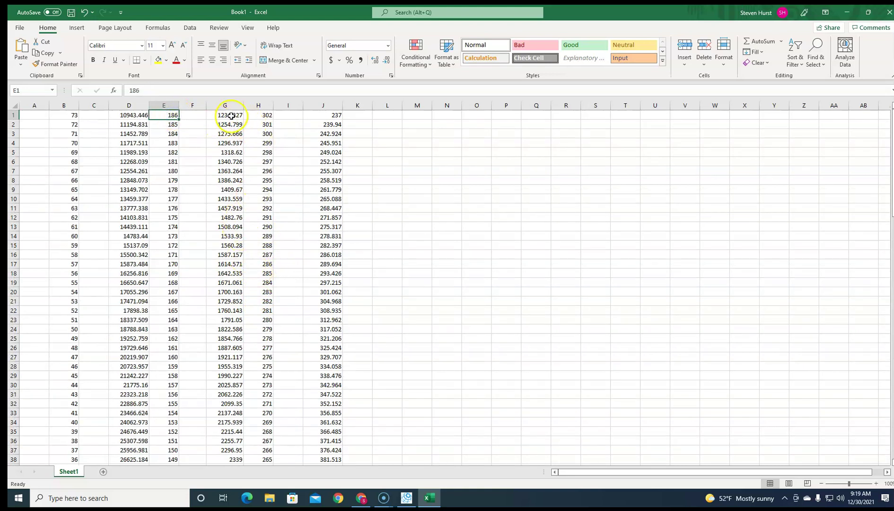
scroll(230, 217, down, 6)
scroll(235, 284, down, 20)
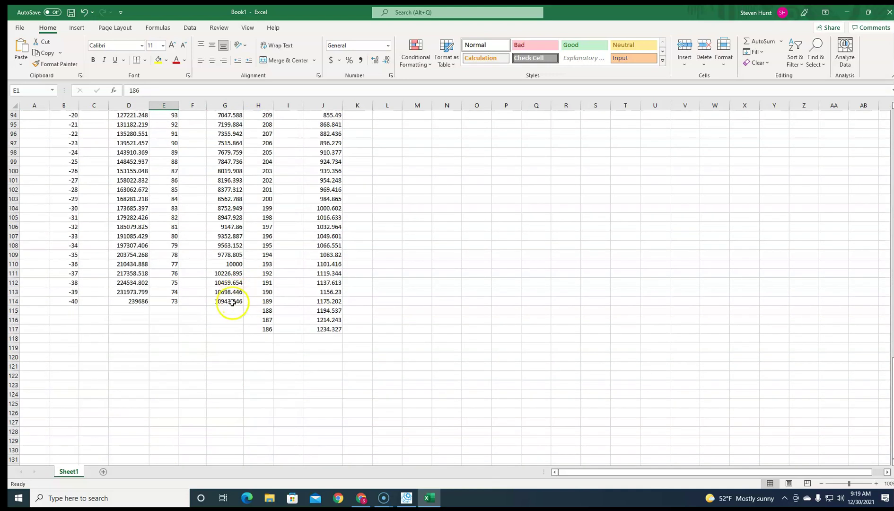
shift+click(232, 301)
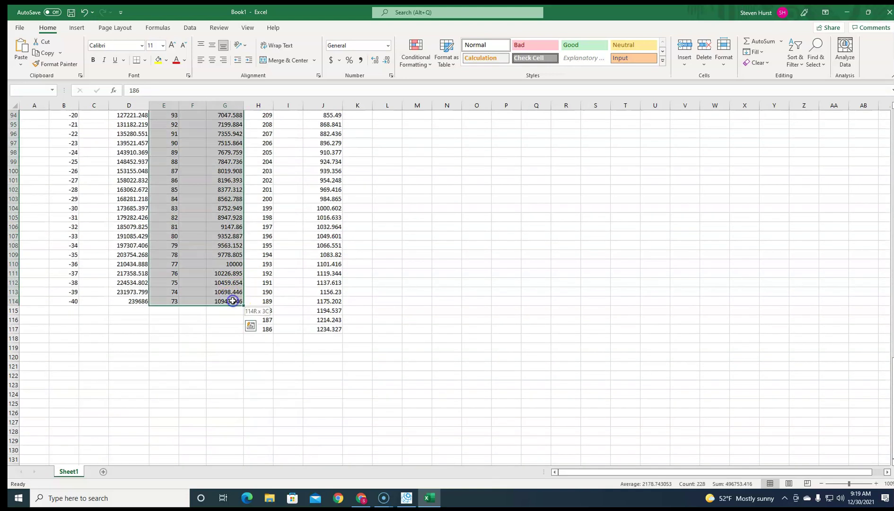
key(ctrl+c)
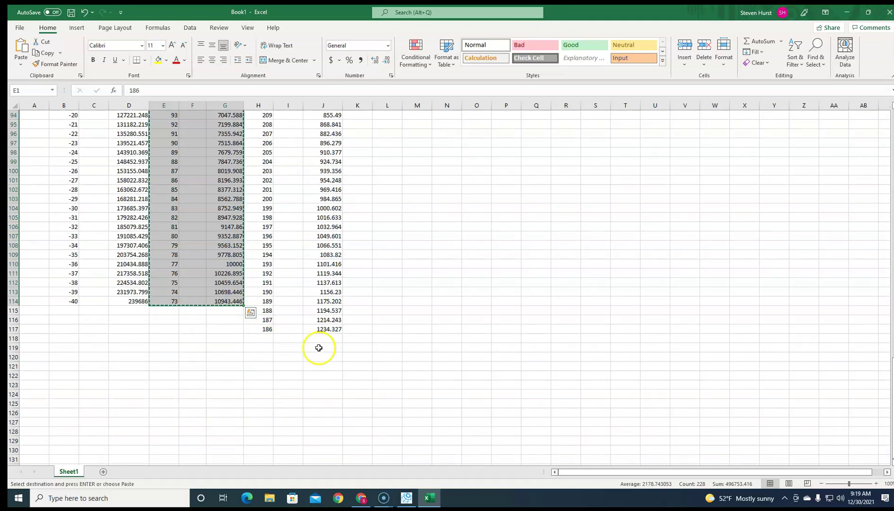
click(264, 338)
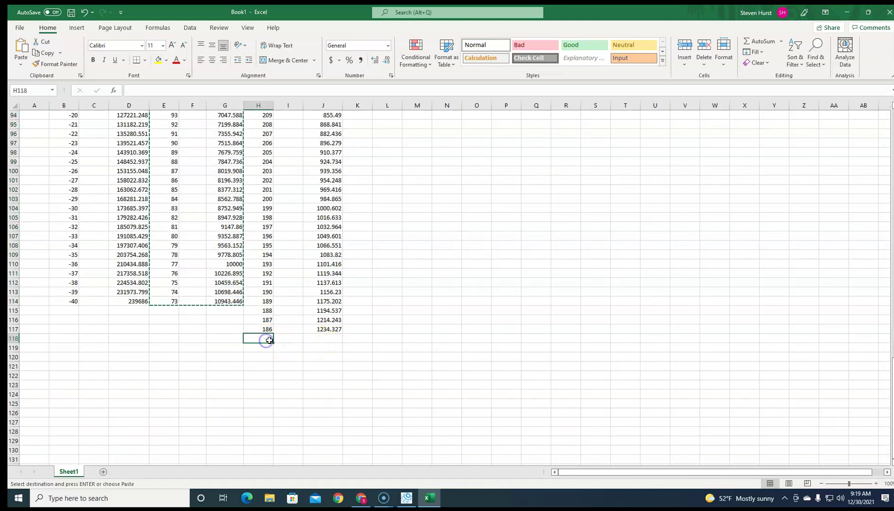
click(21, 47)
Copy the temperature and resistance block B1:D114 and paste it below the extended list, starting at H232
scroll(132, 265, up, 20)
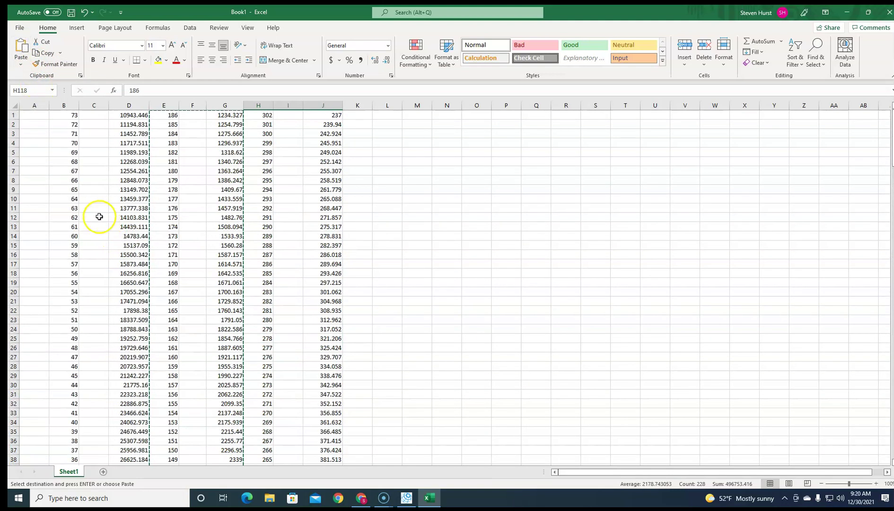
click(64, 115)
scroll(117, 234, down, 7)
scroll(117, 234, down, 20)
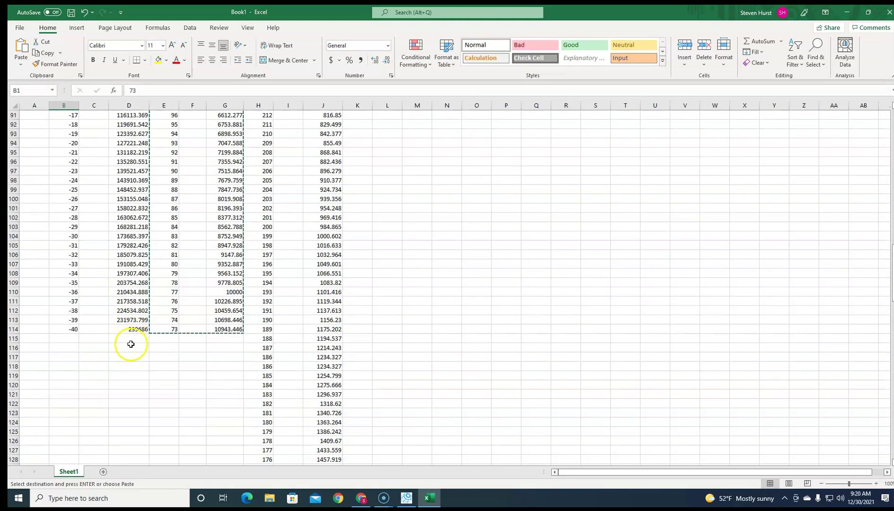
shift+click(133, 217)
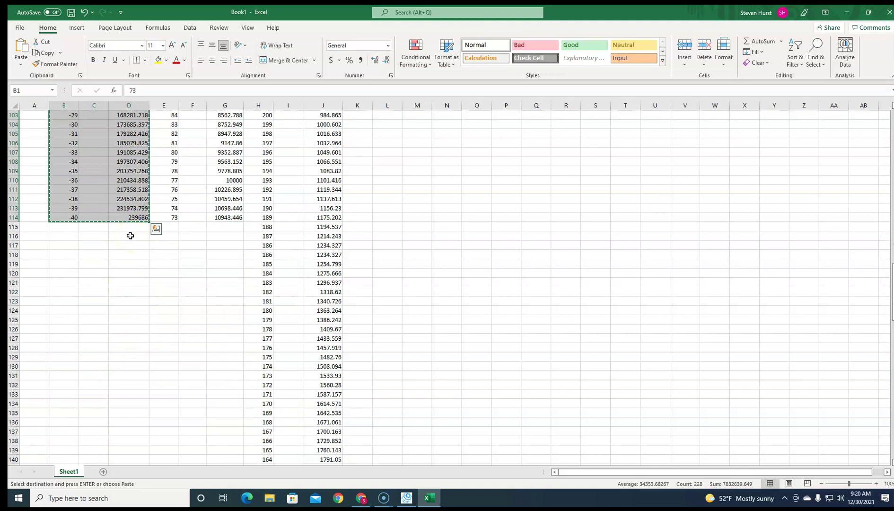
scroll(130, 235, down, 20)
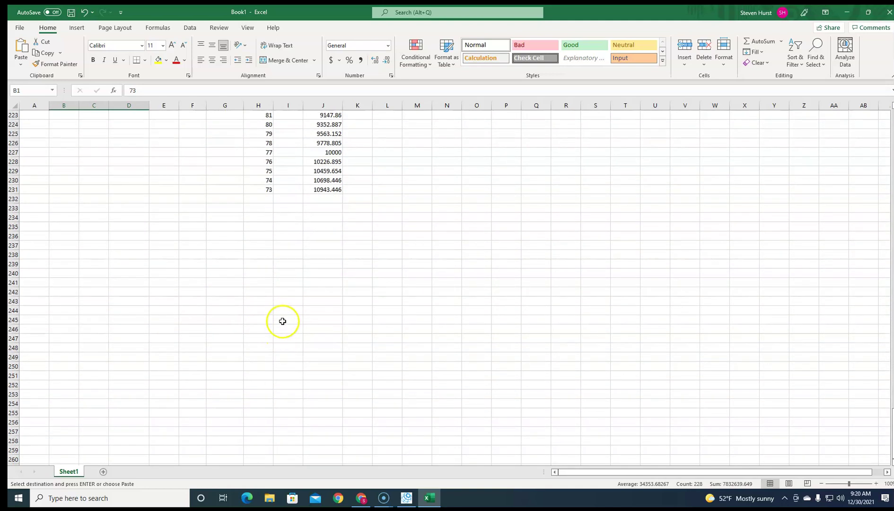
click(269, 198)
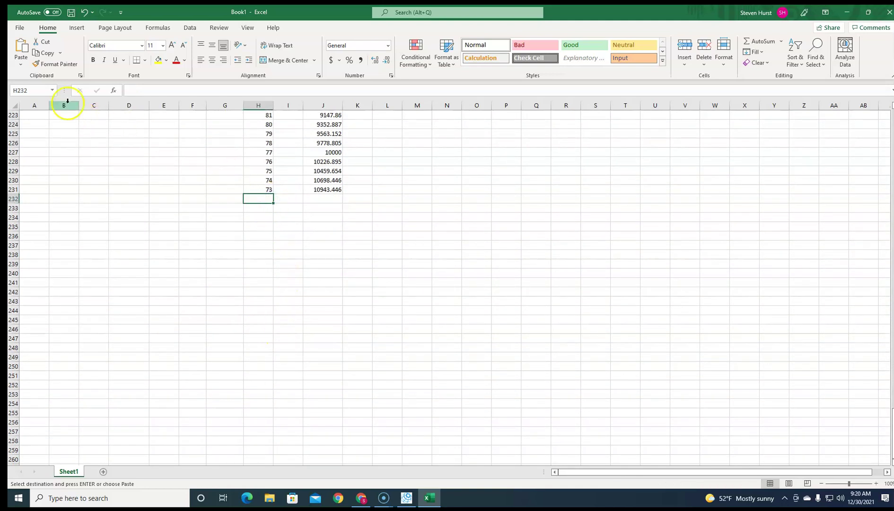
click(22, 48)
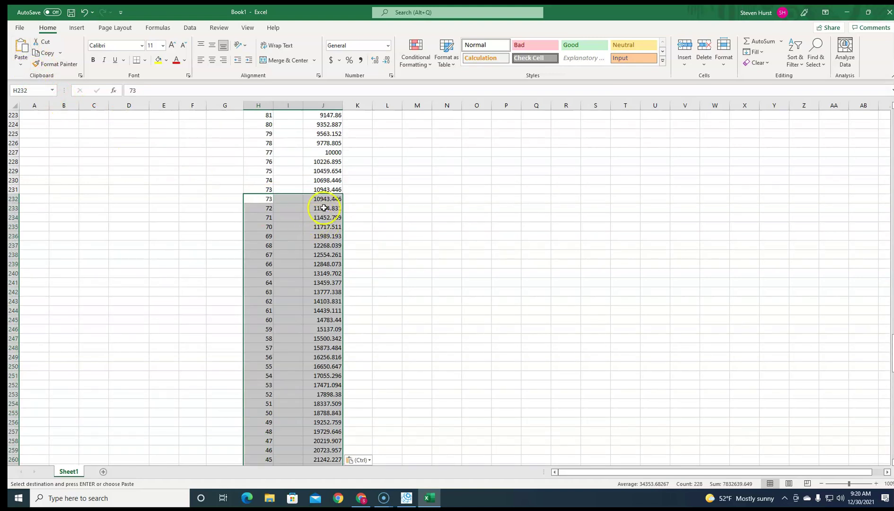
Delete row 232, which duplicates the entry for temperature 73
click(309, 199)
click(268, 199)
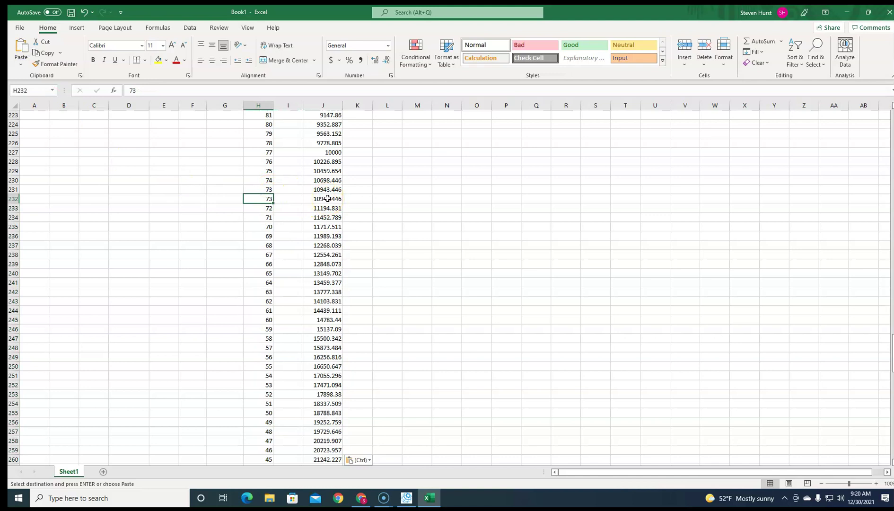
click(12, 199)
right_click(12, 199)
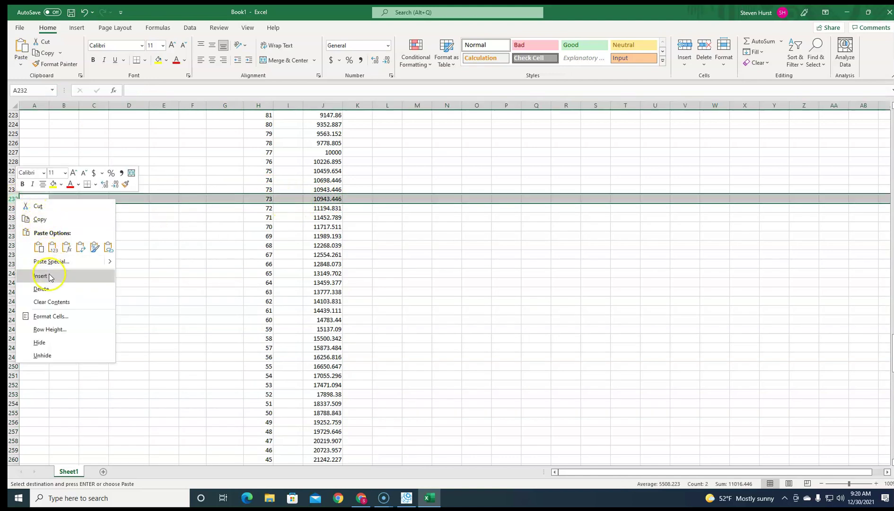
click(52, 289)
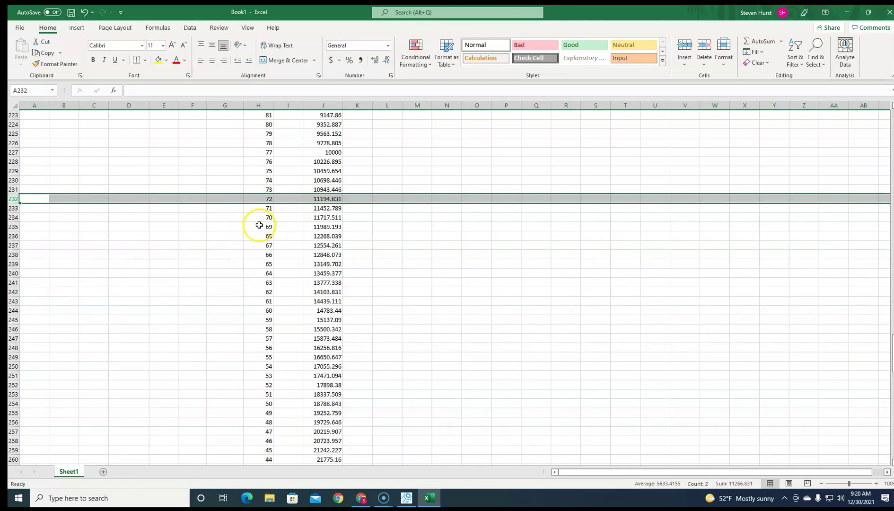
Delete row 118, which duplicates the entry for temperature 186
scroll(259, 226, up, 13)
scroll(260, 225, up, 14)
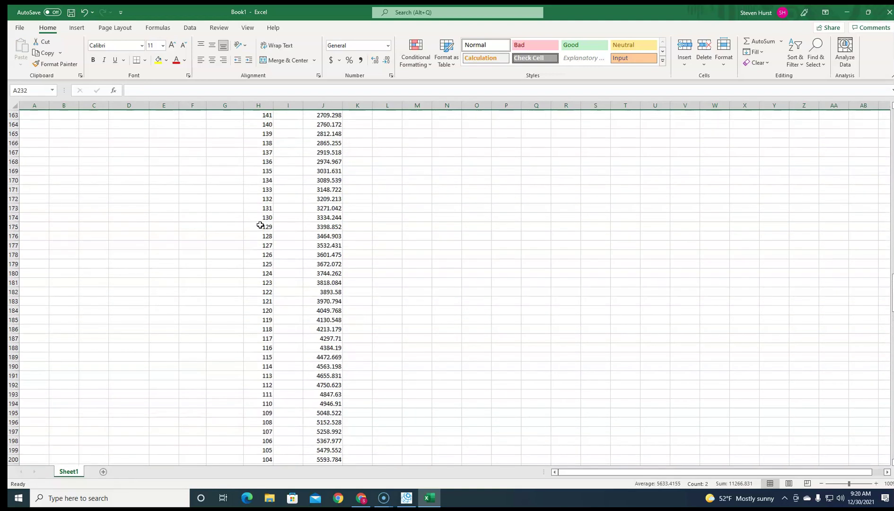
scroll(261, 225, up, 6)
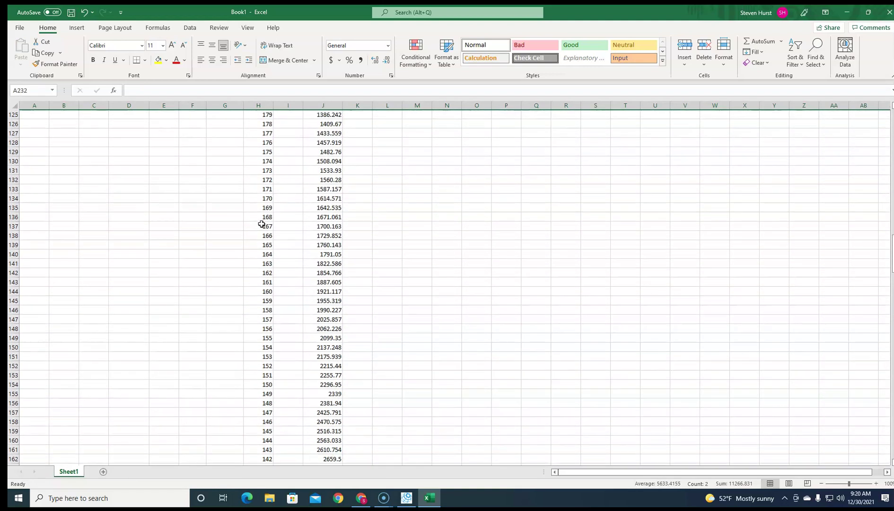
scroll(280, 188, up, 2)
scroll(279, 188, up, 1)
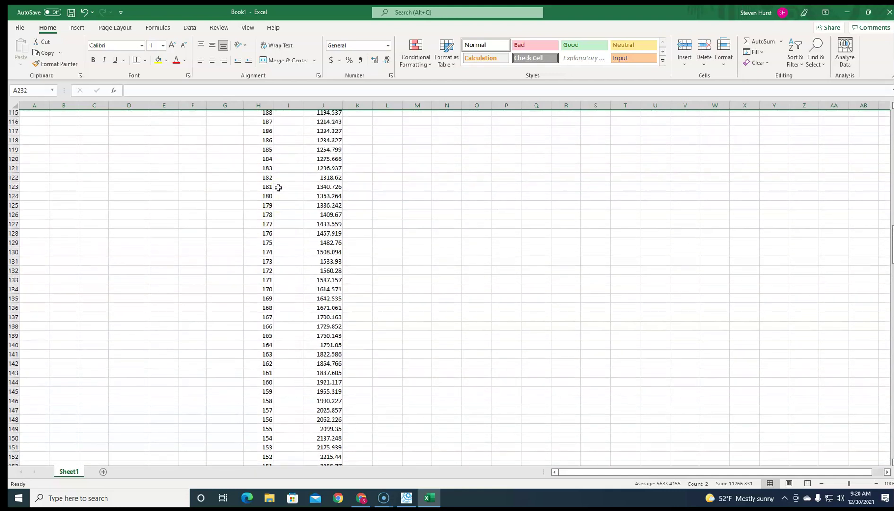
click(14, 143)
right_click(13, 142)
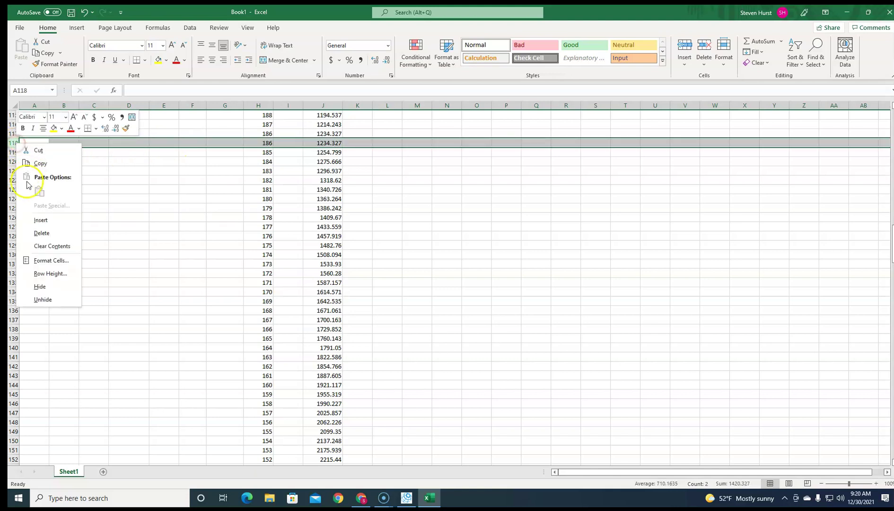
click(41, 233)
Clear the leftover source blocks of temperatures and resistances in B1:G114, leaving only the merged list in columns H to J
scroll(163, 203, up, 12)
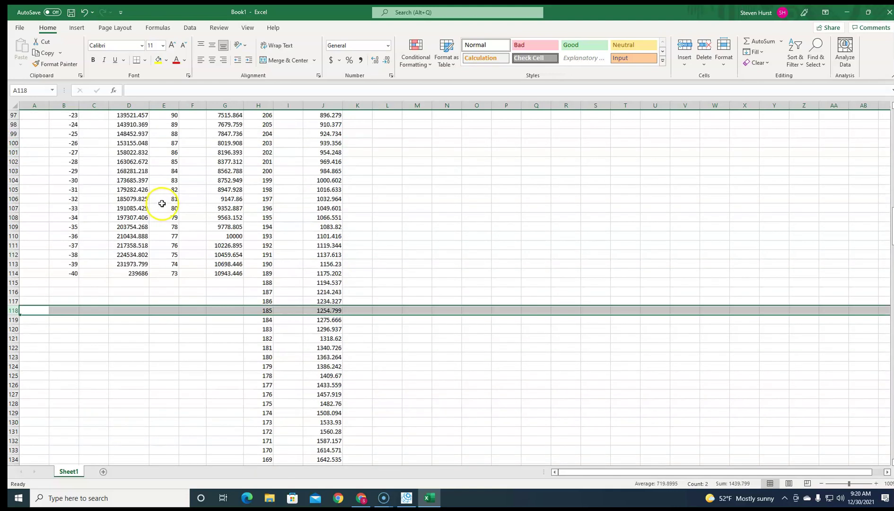
scroll(218, 227, up, 20)
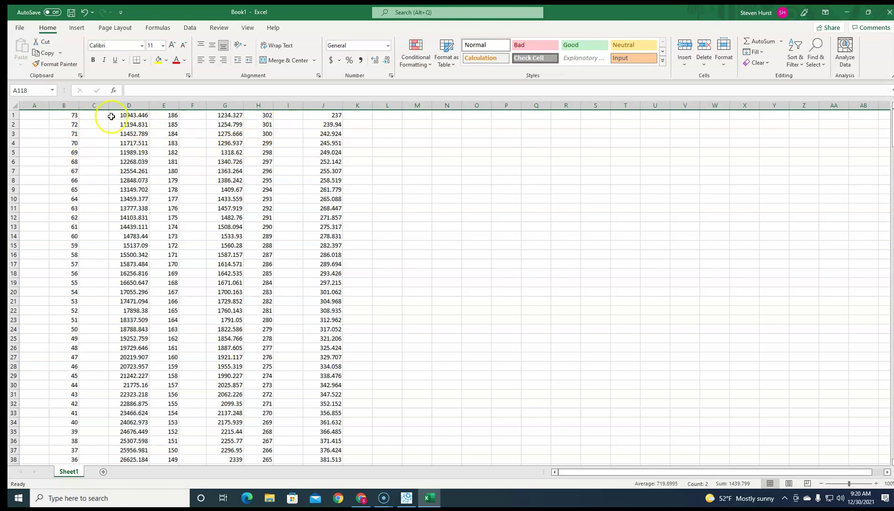
click(66, 115)
scroll(239, 179, down, 20)
scroll(241, 189, down, 9)
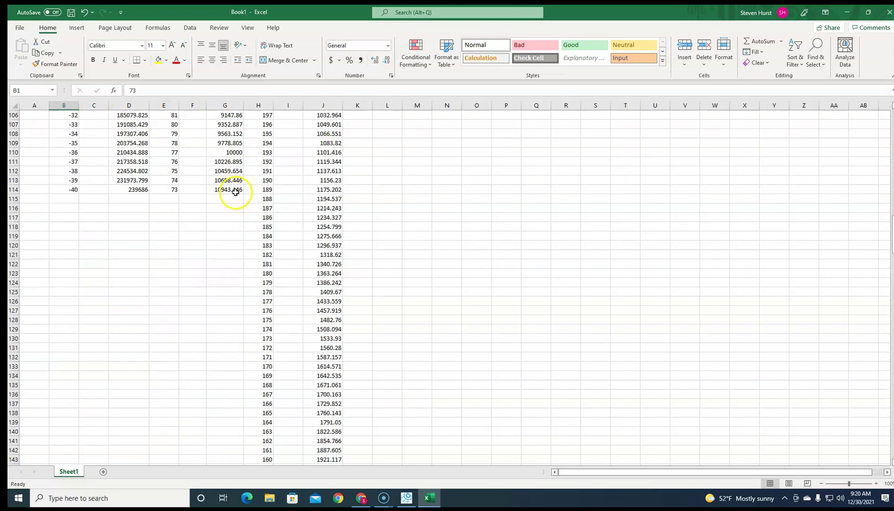
shift+click(235, 189)
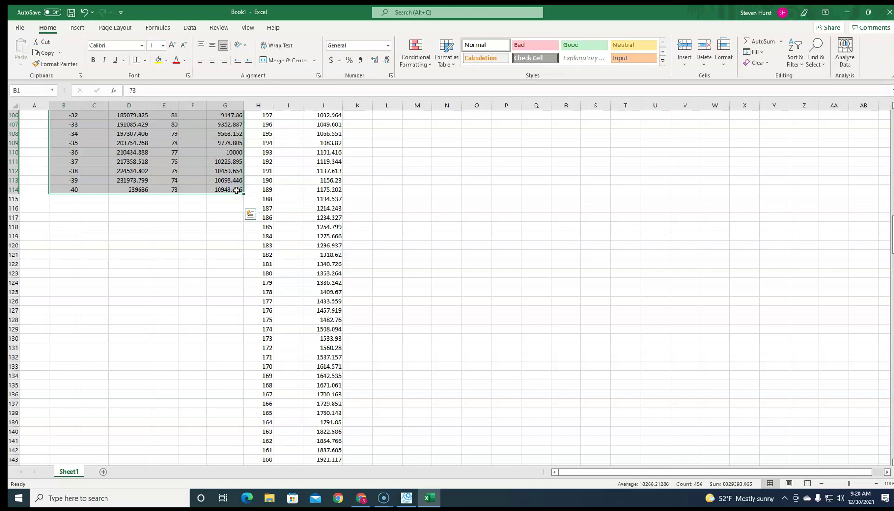
scroll(235, 189, up, 20)
key(Delete)
scroll(222, 190, up, 4)
click(388, 171)
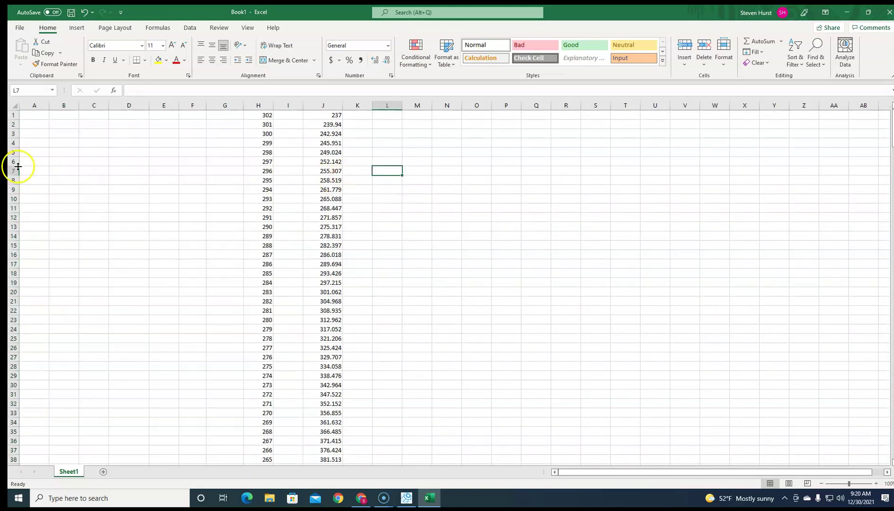
scroll(351, 193, down, 20)
scroll(354, 213, down, 7)
scroll(355, 210, up, 20)
scroll(355, 209, up, 6)
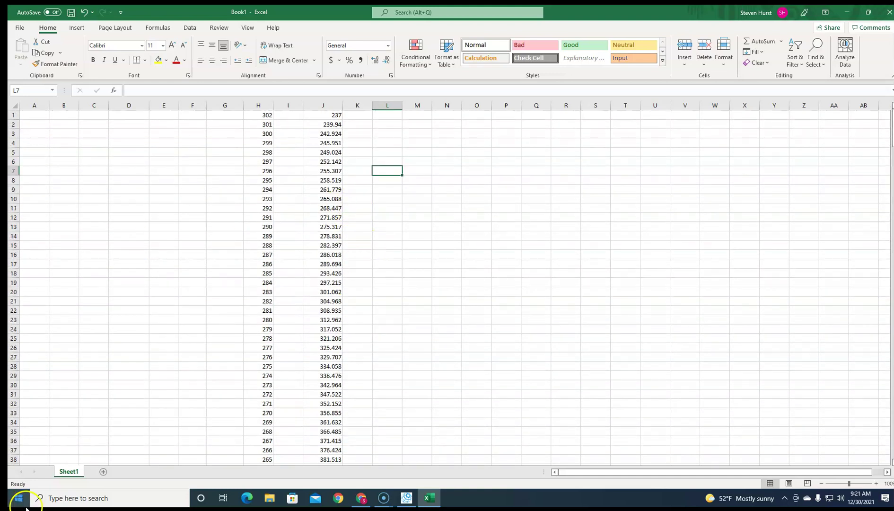
Switch to CCT and add one Activity module with the user name 10k Curve to Setpoint/Miscellaneous
click(407, 502)
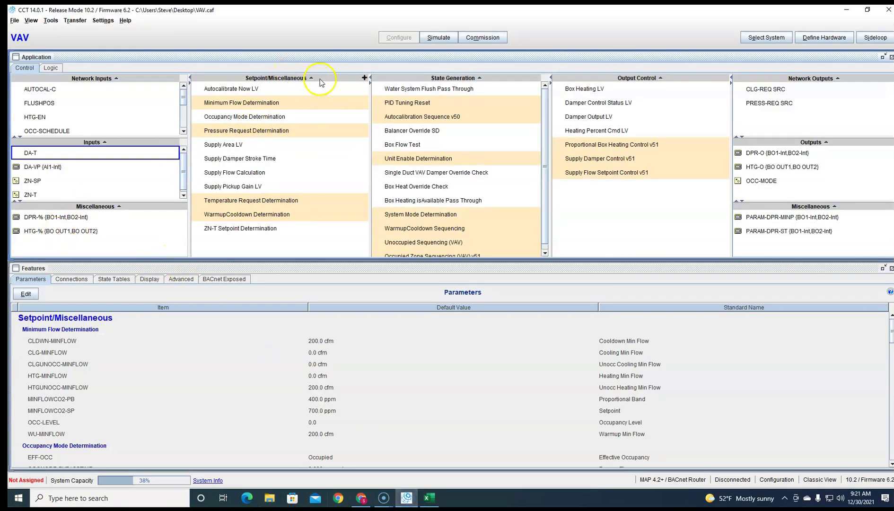
right_click(350, 79)
click(333, 78)
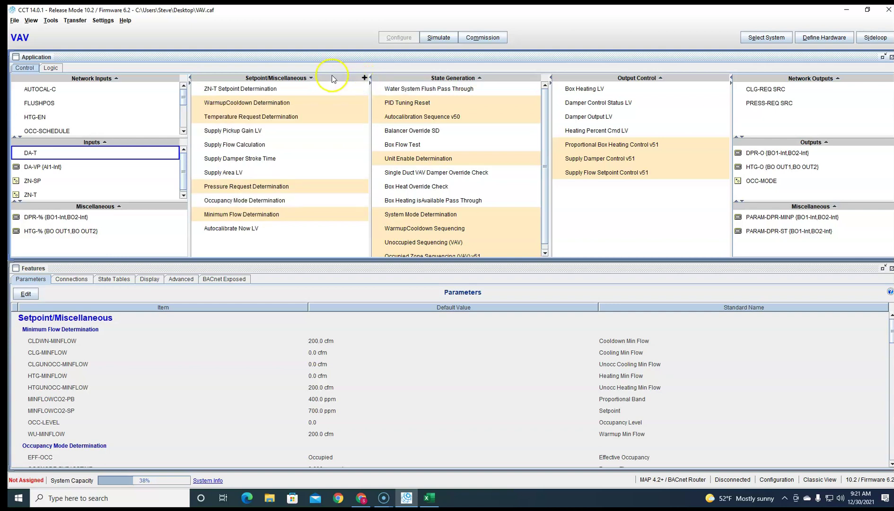
click(364, 78)
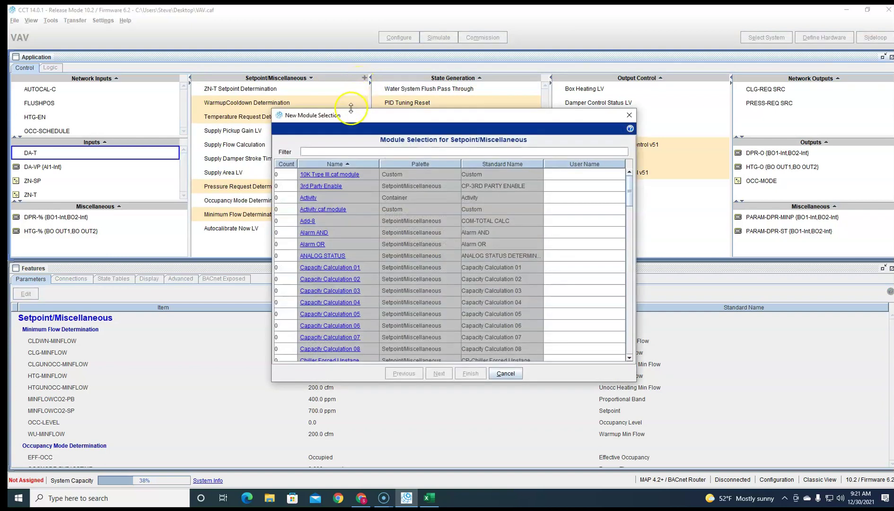
click(292, 200)
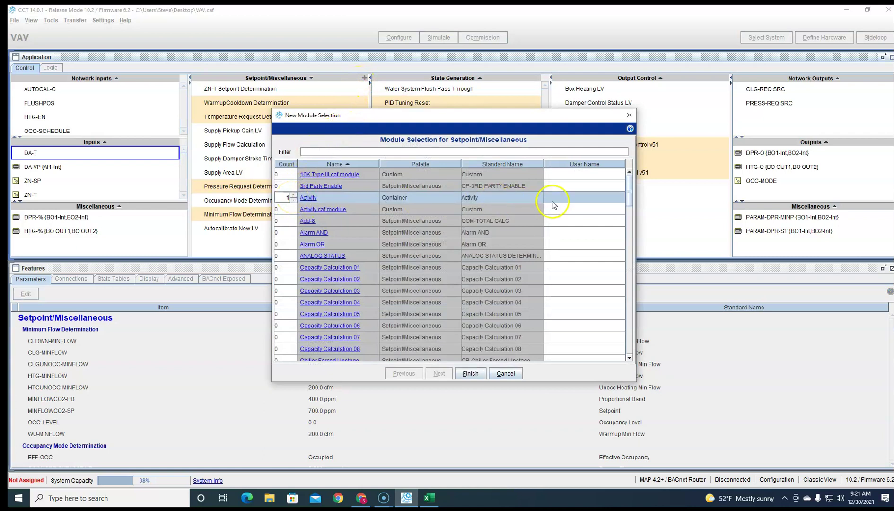
click(558, 197)
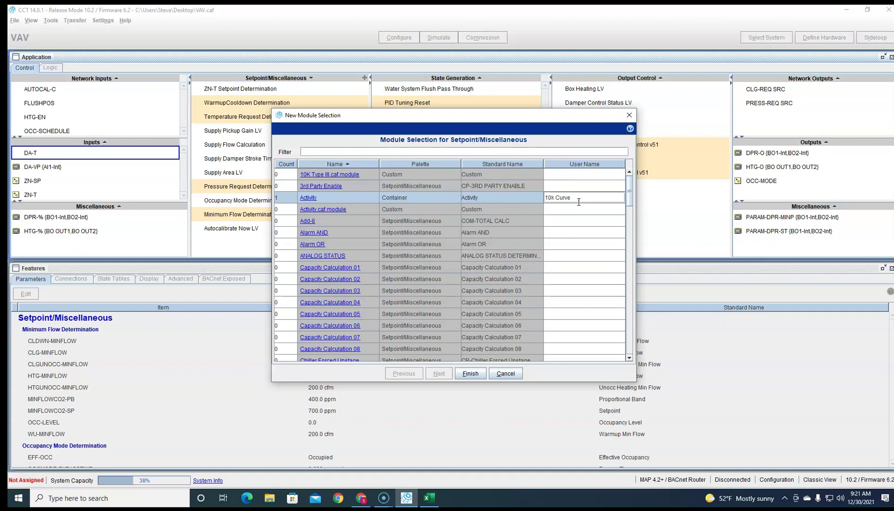
click(472, 373)
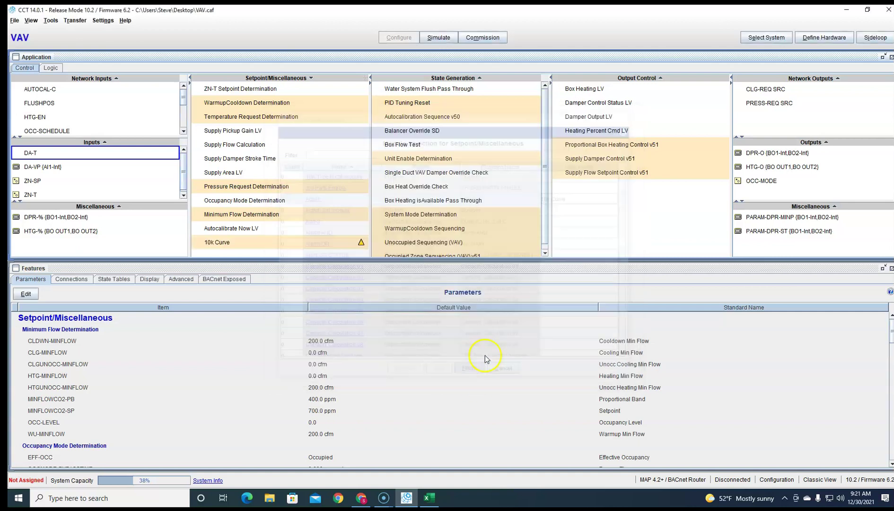
Insert one Line Segment calculation module into the logic of the 10k Curve activity
click(244, 245)
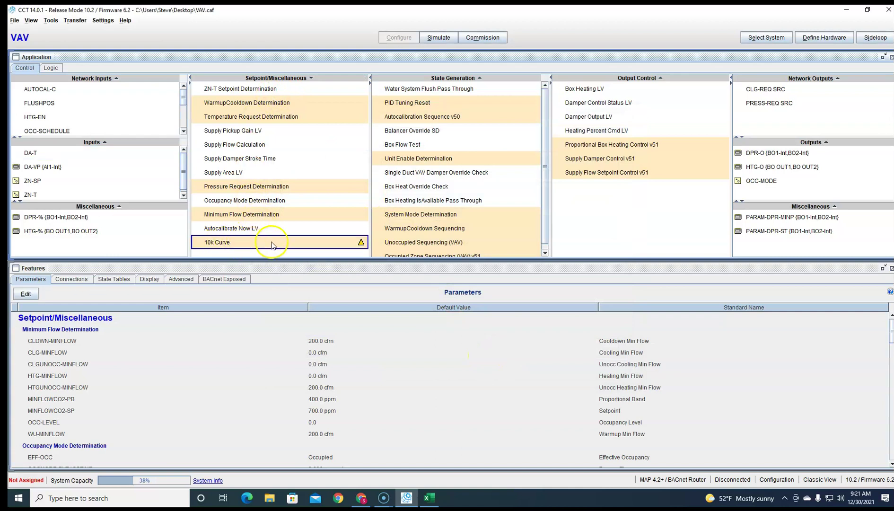
right_click(272, 243)
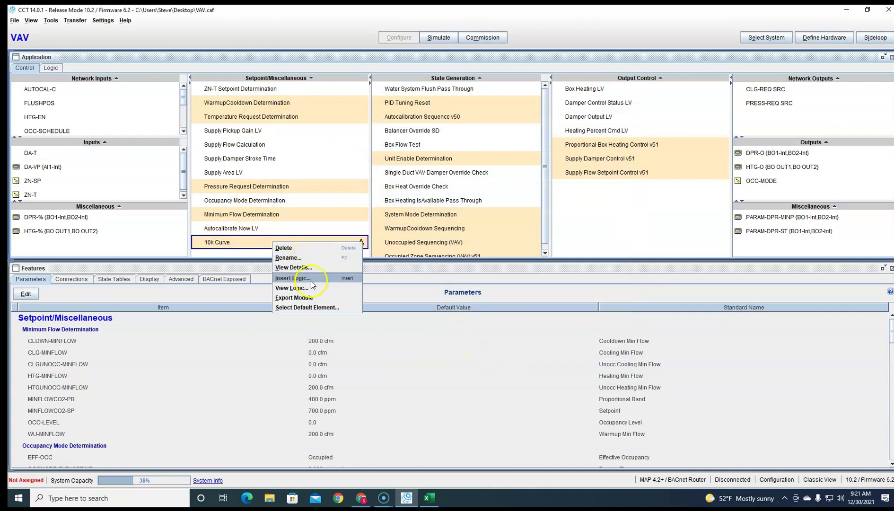
click(293, 278)
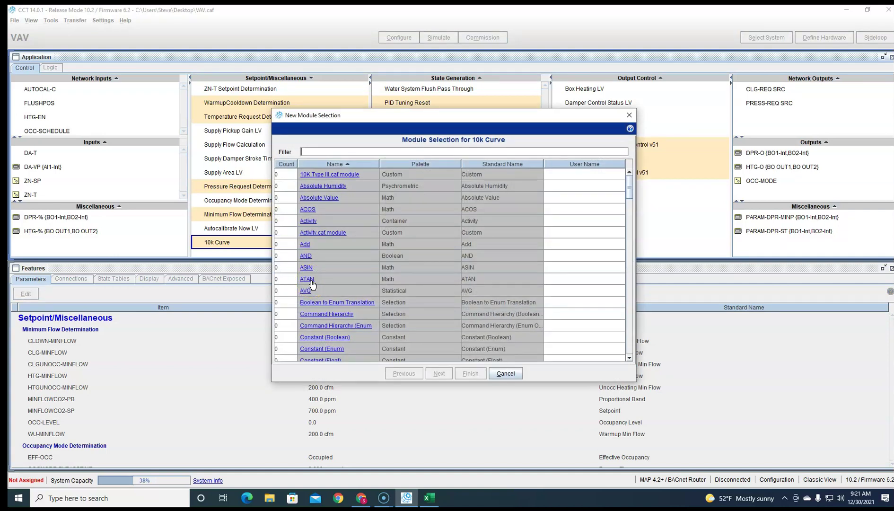
click(331, 239)
text(lin)
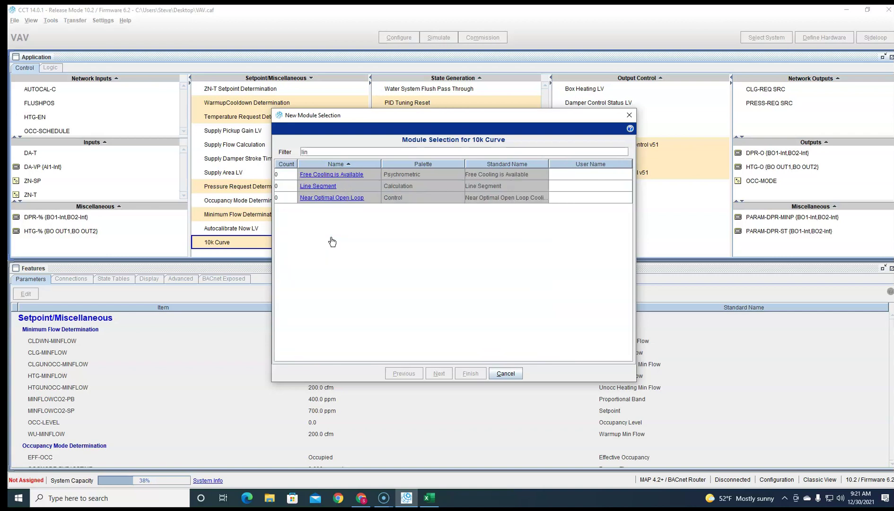
click(289, 185)
click(438, 325)
click(470, 373)
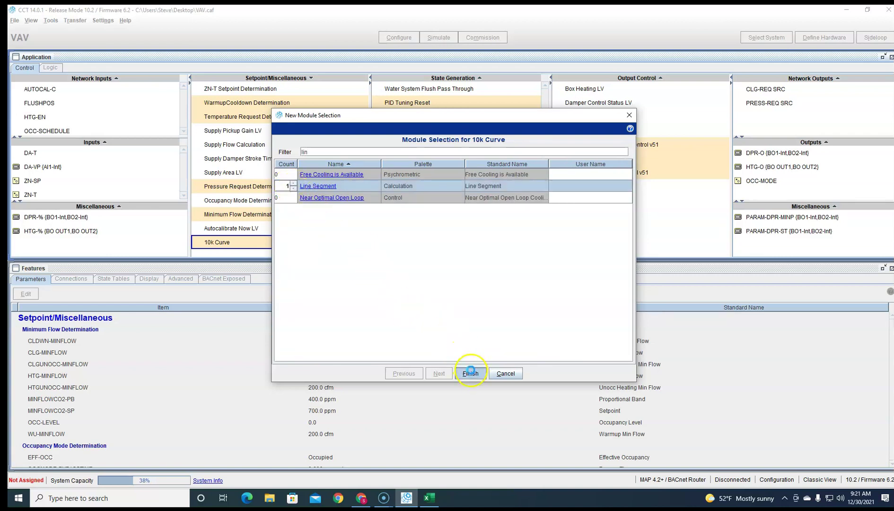
Insert one Input (Float) module into the logic of the 10k Curve activity
right_click(308, 243)
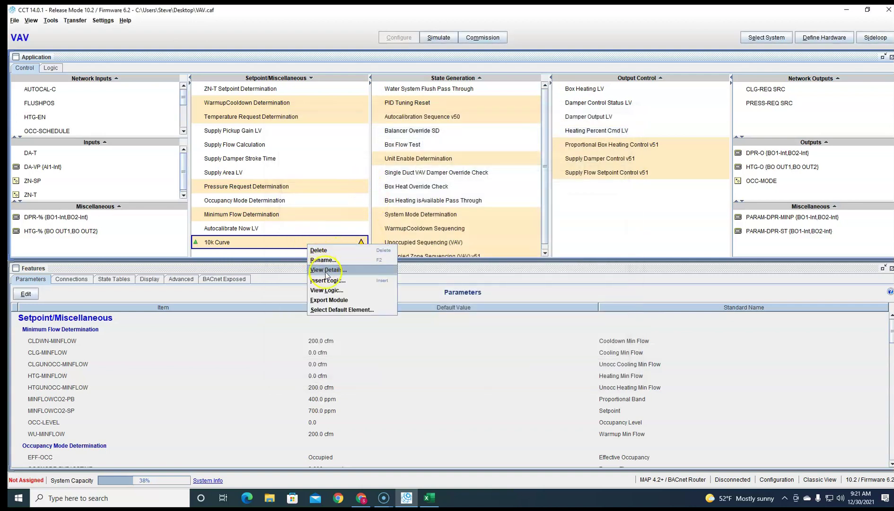
click(351, 281)
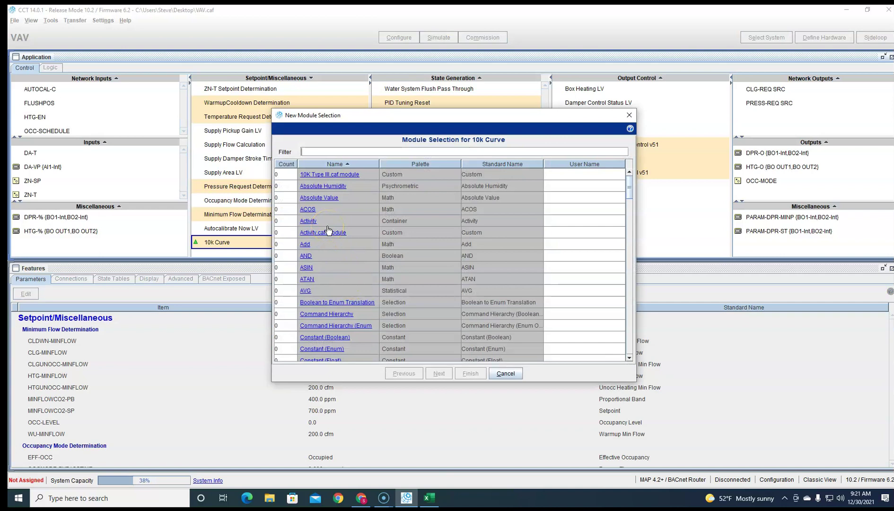
text(in)
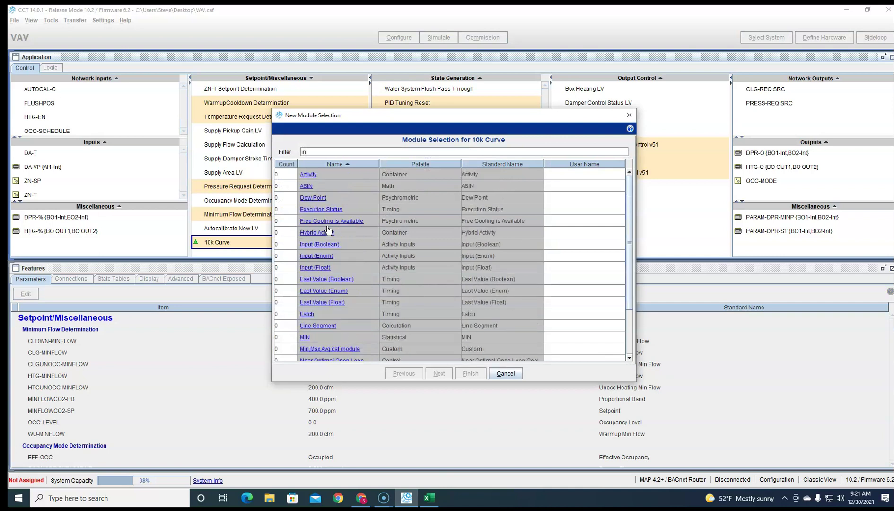
text(p)
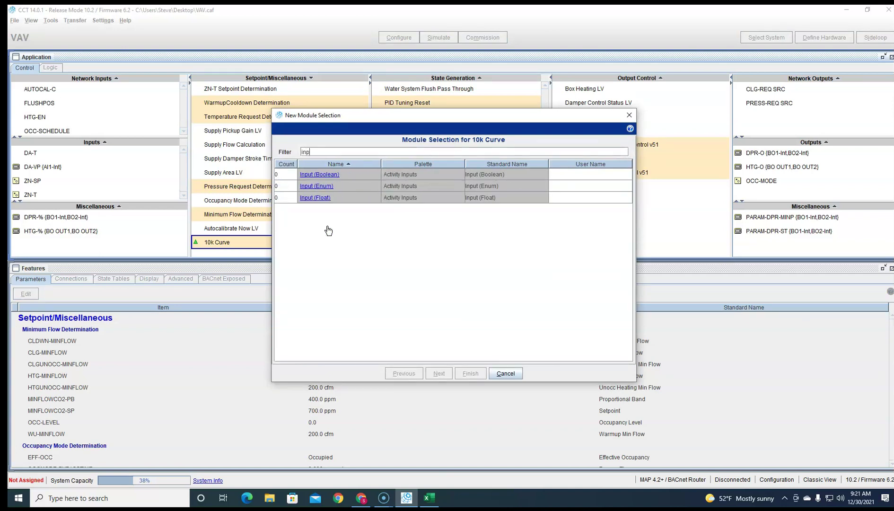
click(293, 195)
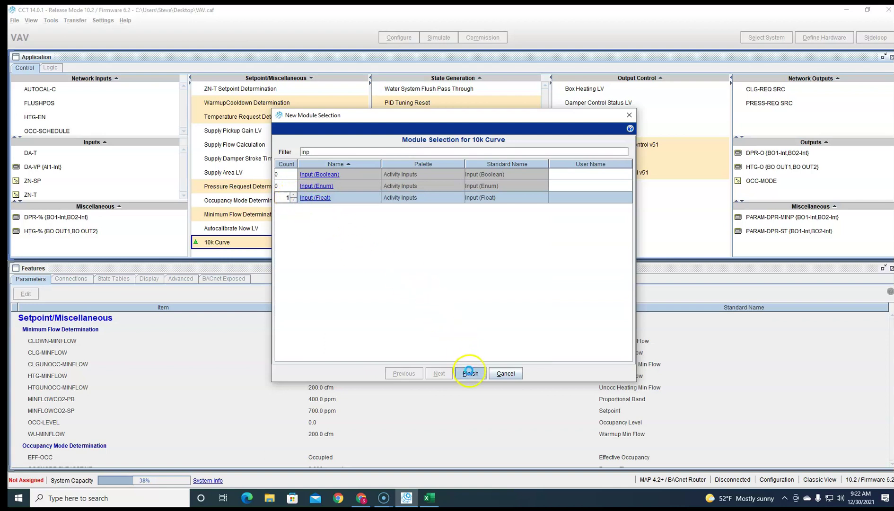
key(Return)
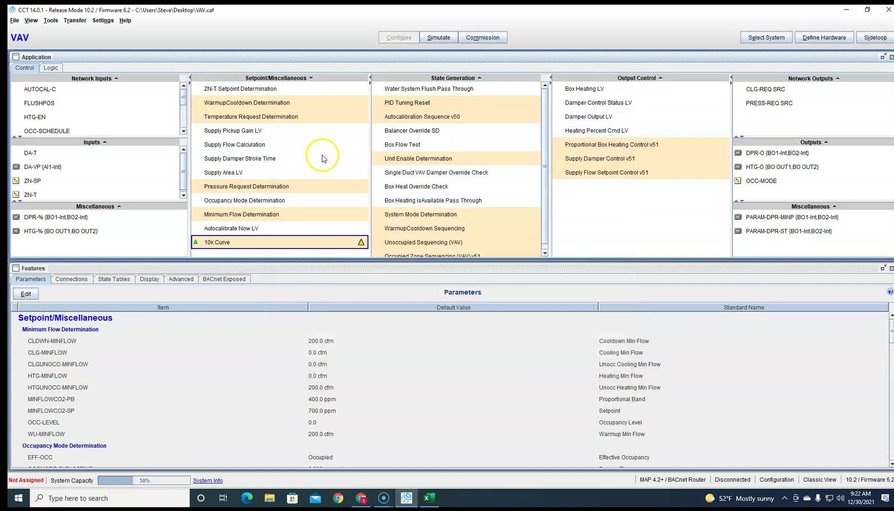
Insert one Output (Float) module into the logic of the 10k Curve activity
right_click(306, 244)
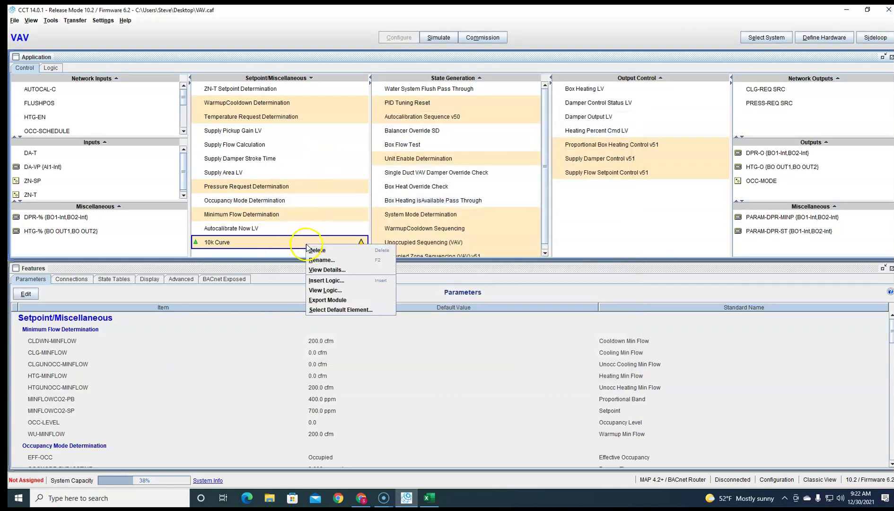
click(343, 283)
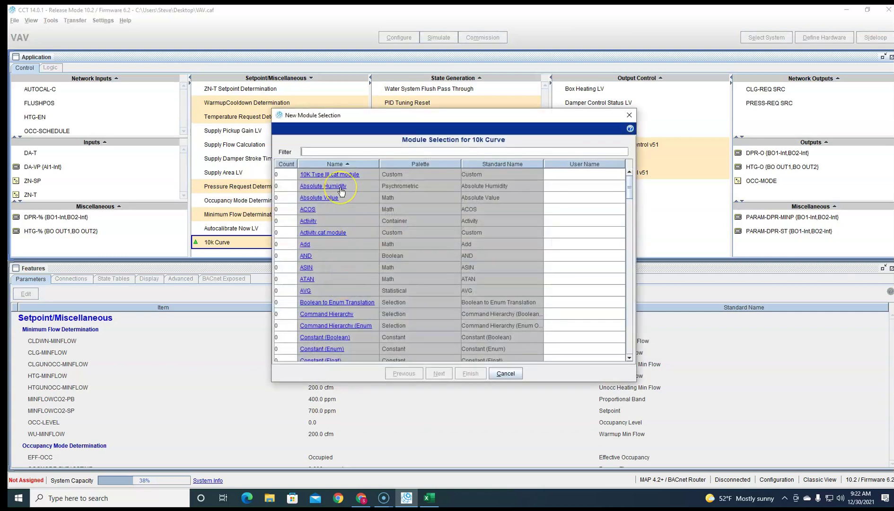
text(out)
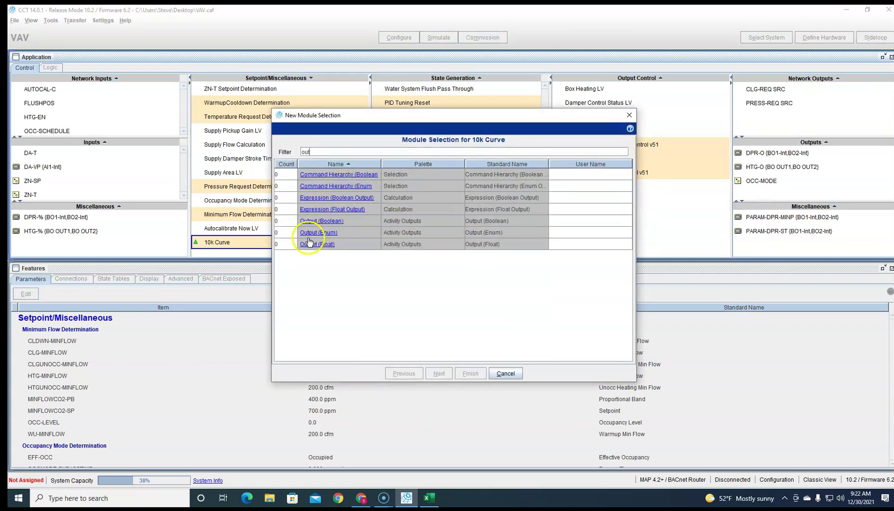
click(290, 244)
click(475, 374)
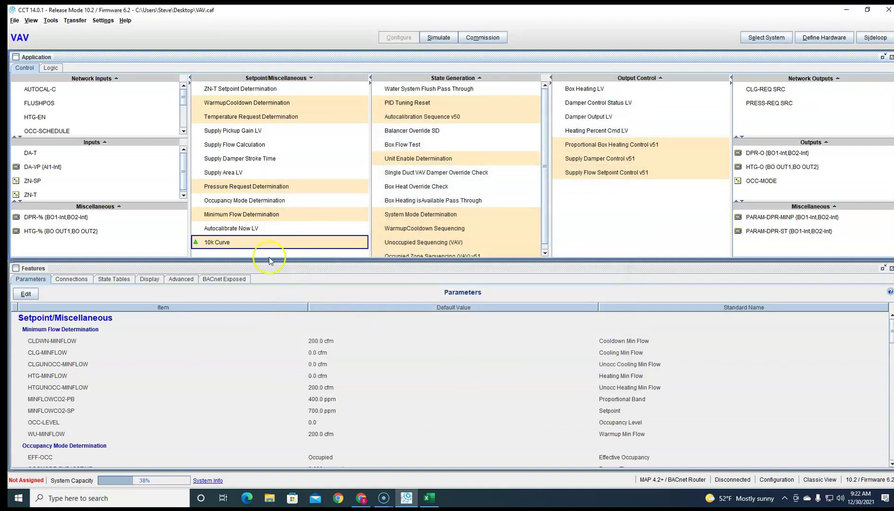
Open the 10k Curve activity's logic diagram and reposition the Line Segment block on the canvas
right_click(247, 243)
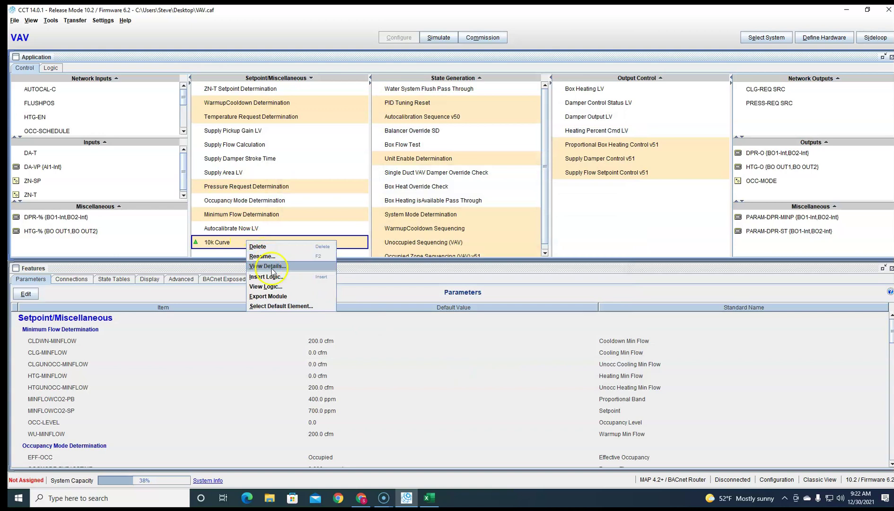
click(266, 286)
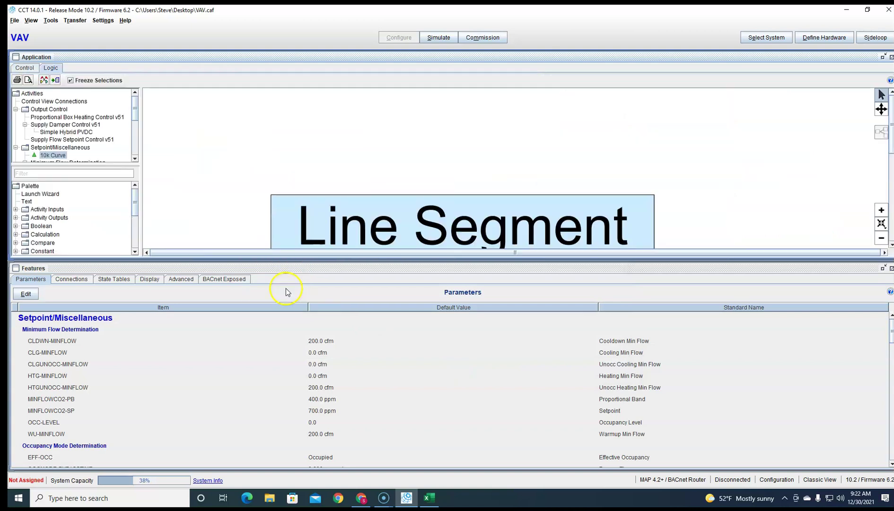
scroll(386, 214, down, 5)
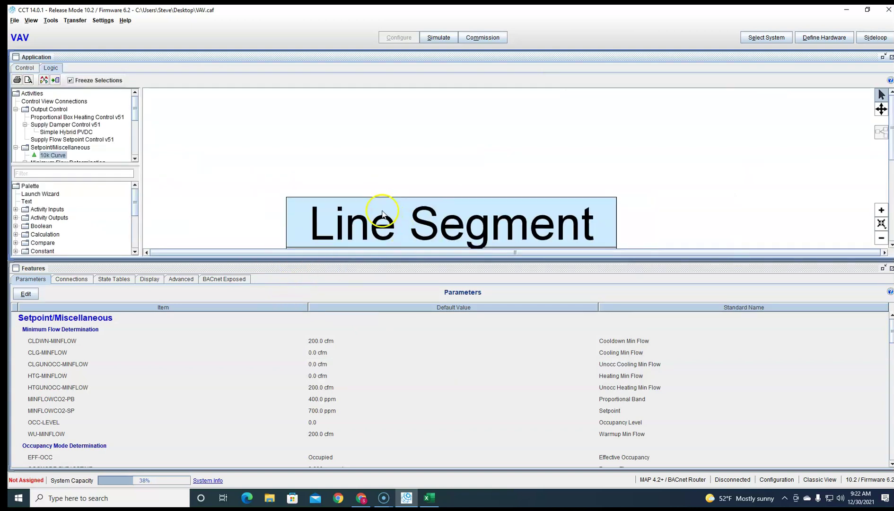
drag(383, 191, 404, 156)
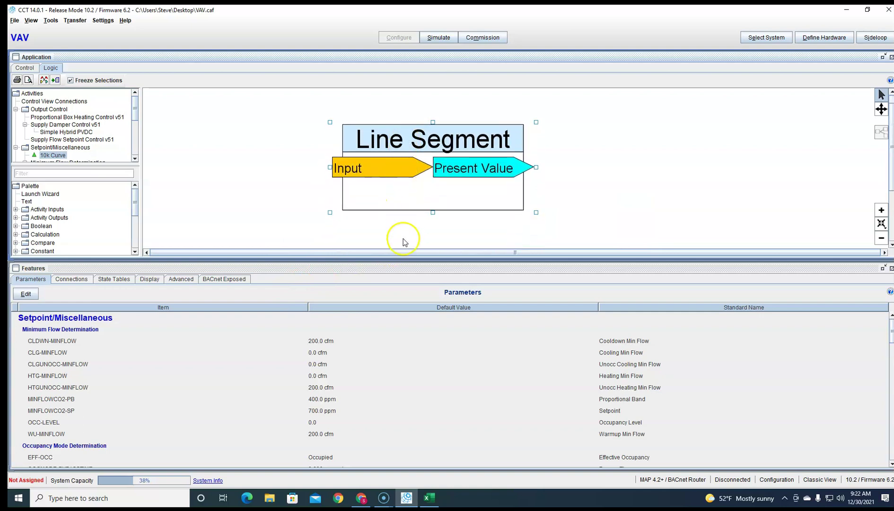
Place the Input (Float) and Output (Float) blocks either side of Line Segment and wire them to its Input and Present Value
scroll(406, 236, down, 2)
drag(406, 234, 653, 136)
drag(534, 223, 212, 115)
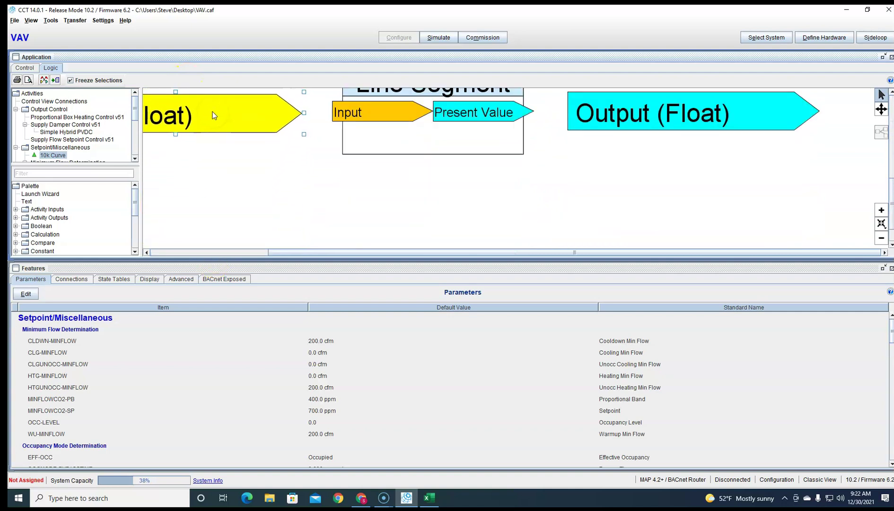
drag(294, 112, 465, 111)
drag(523, 112, 577, 112)
Open the Line Segment block's details for editing
click(443, 140)
double_click(443, 140)
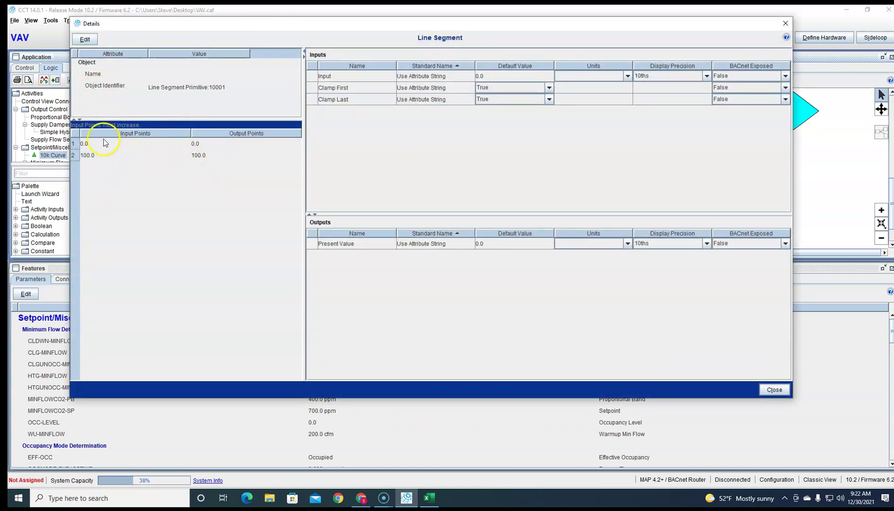
click(85, 39)
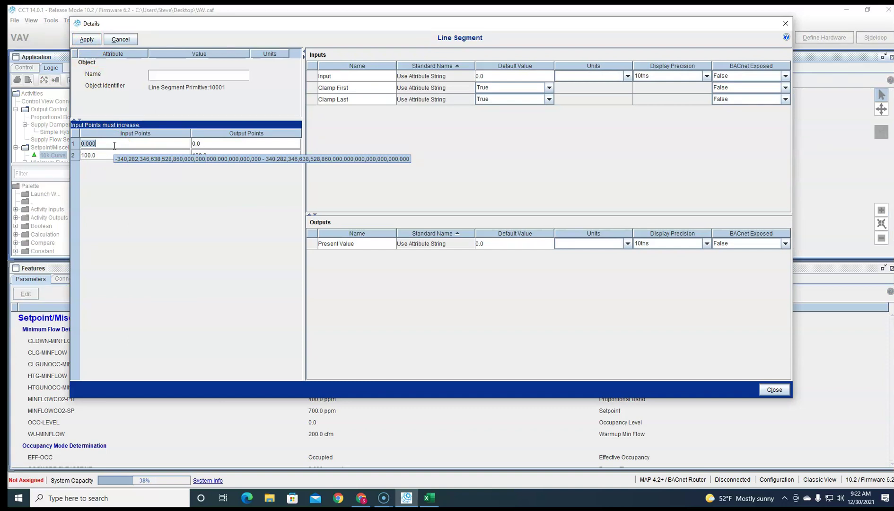
Switch to Excel to examine the first resistance and temperature pairs, then return to the Line Segment details in CCT
click(429, 498)
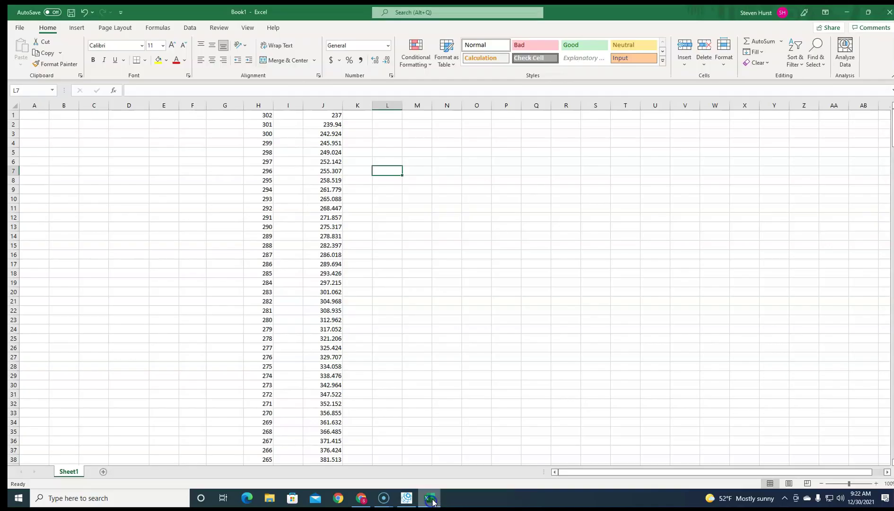
click(867, 11)
drag(627, 25, 639, 99)
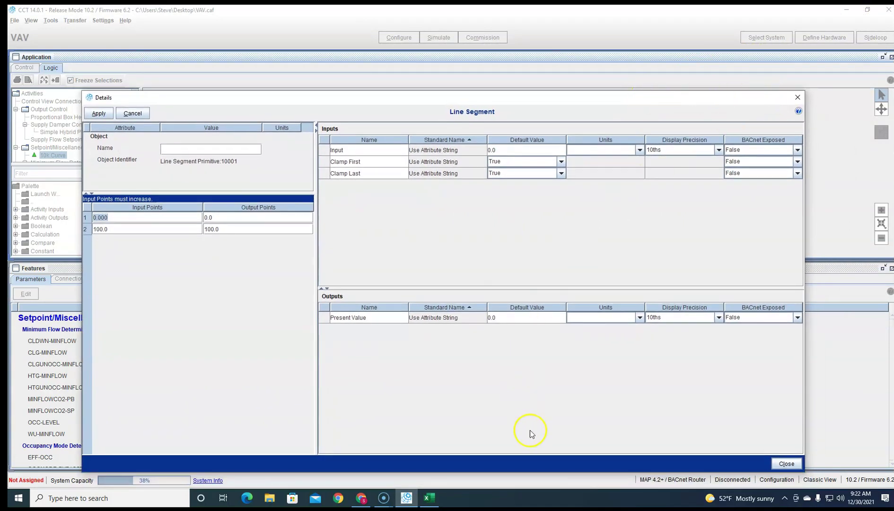
click(429, 497)
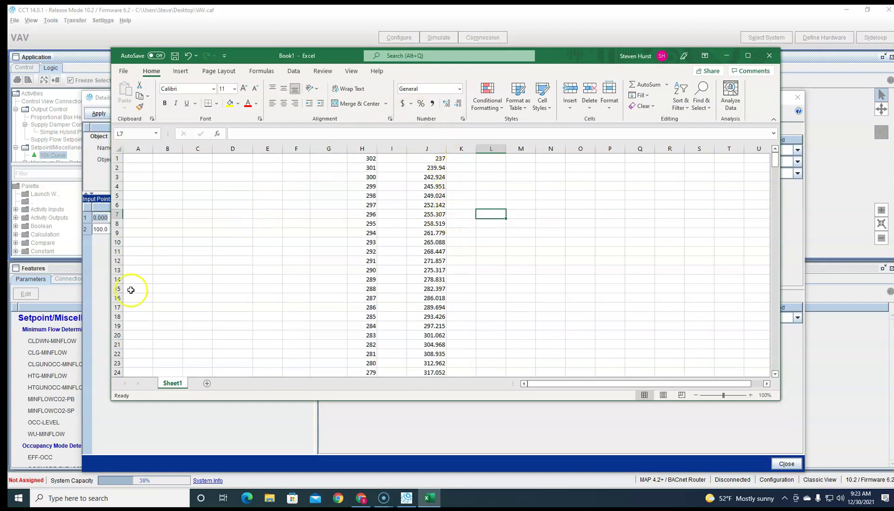
click(96, 288)
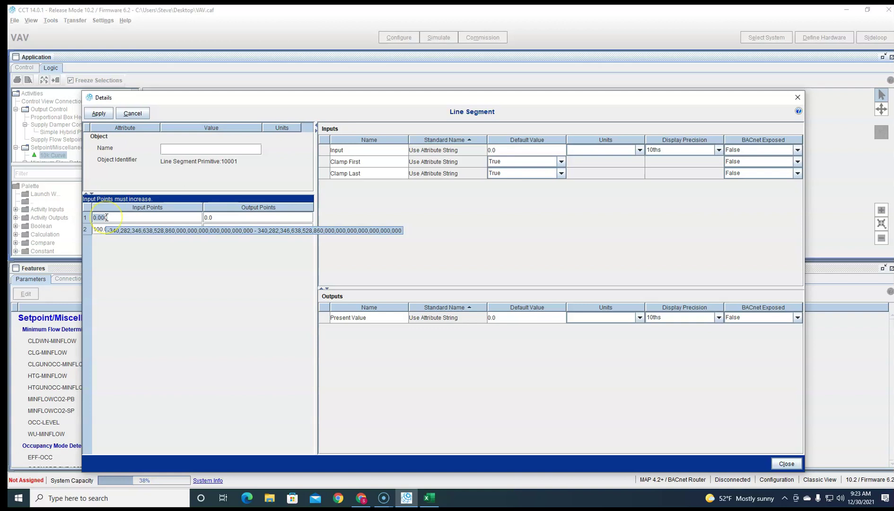
Set the Line Segment points to 237 → 302 and 239.4 → 301, apply them, and return to the control view
click(141, 220)
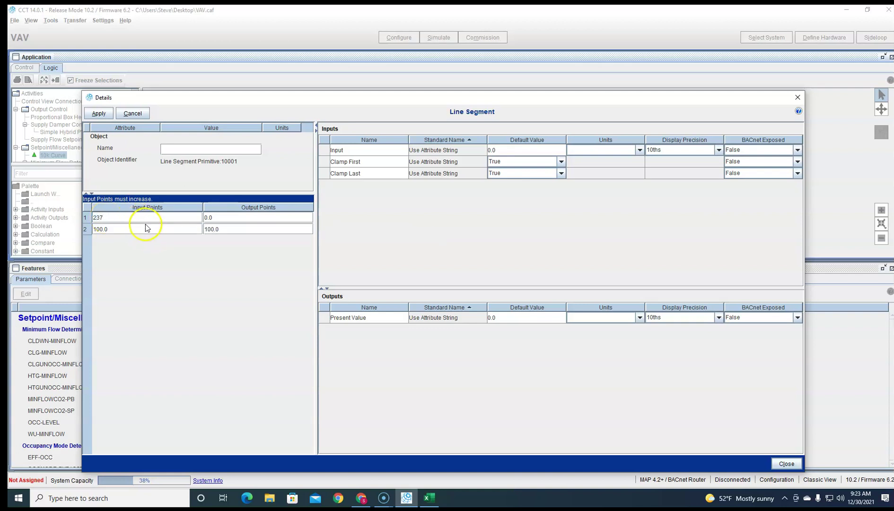
click(145, 227)
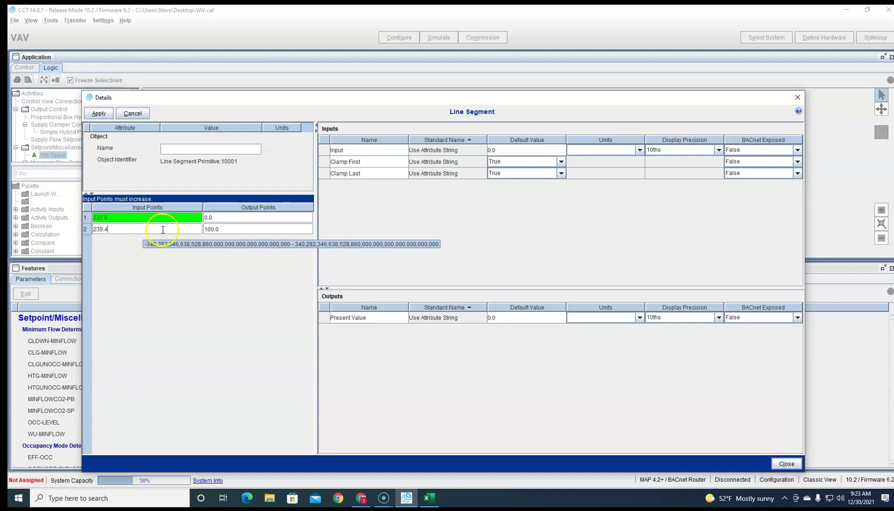
click(234, 217)
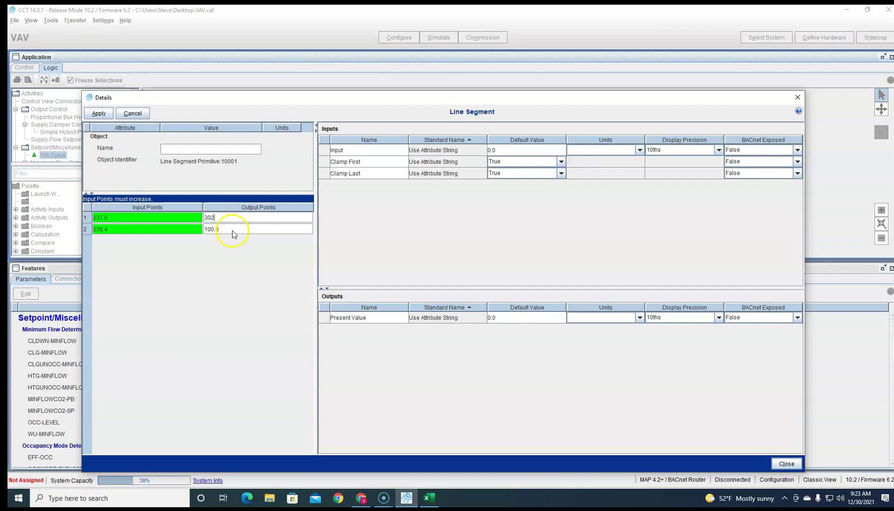
click(233, 230)
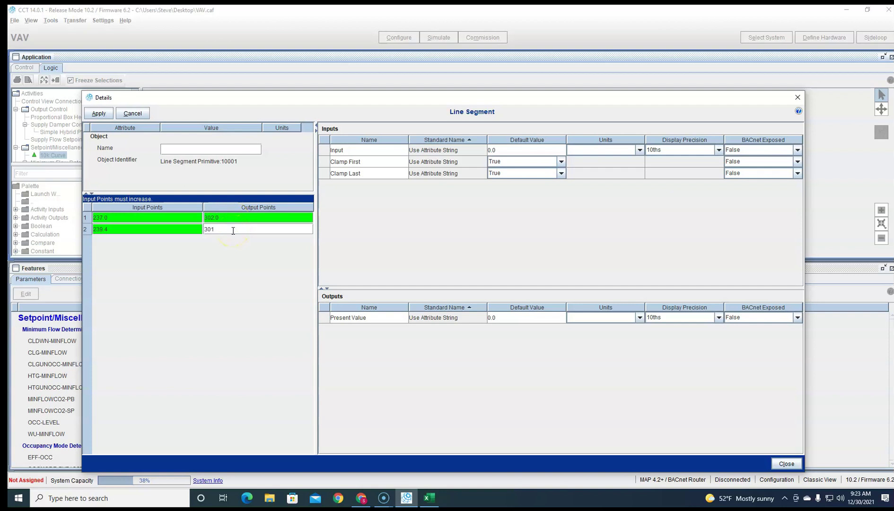
key(Return)
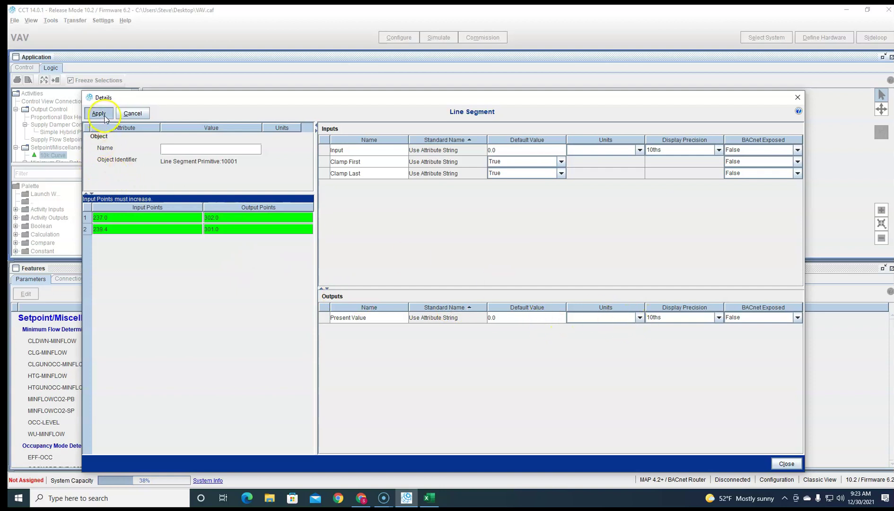
click(99, 113)
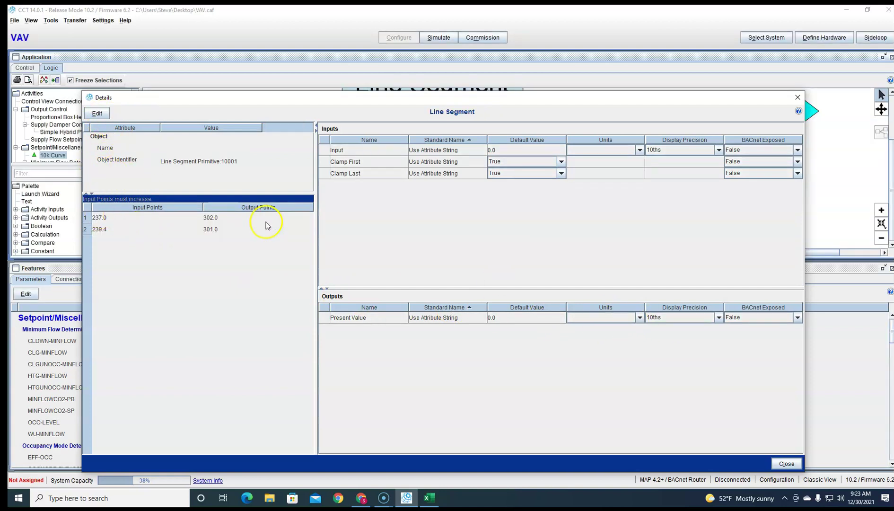
click(786, 464)
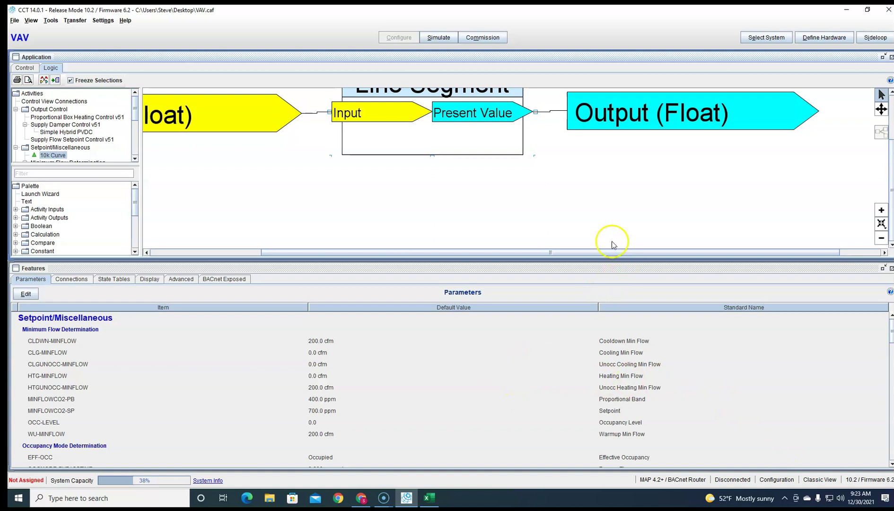
click(17, 67)
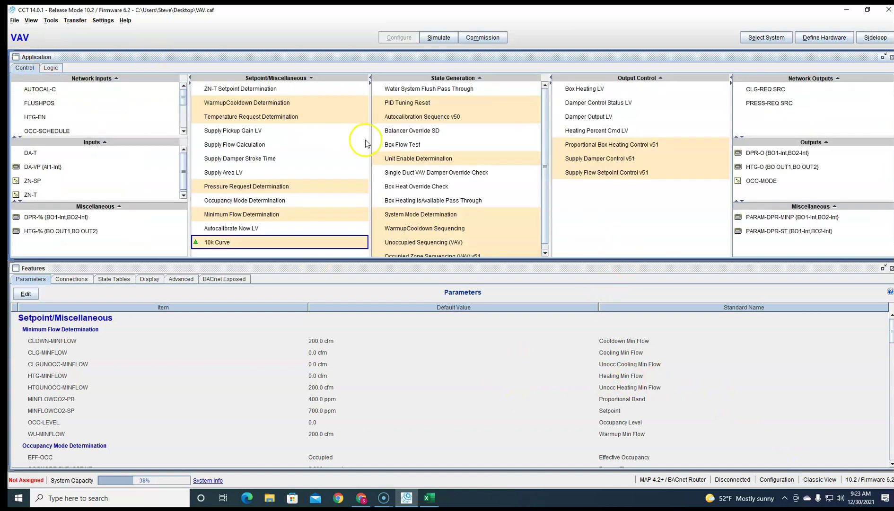
right_click(273, 245)
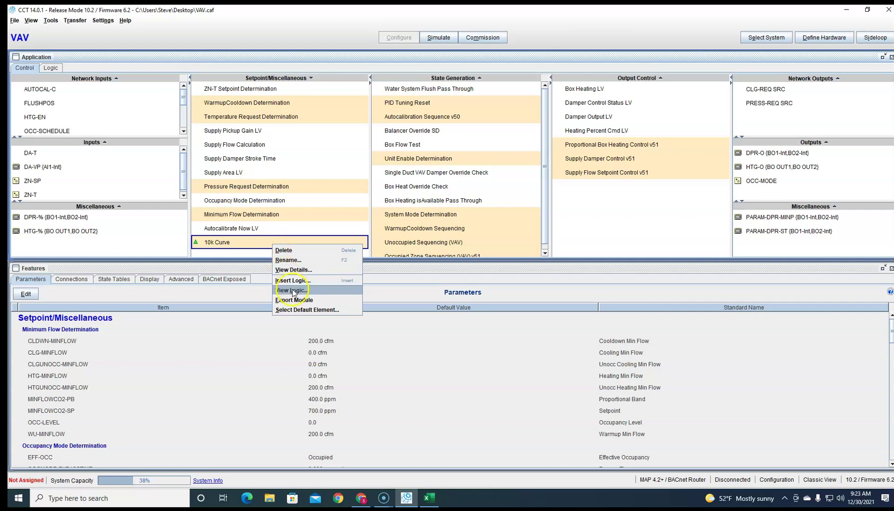
click(300, 301)
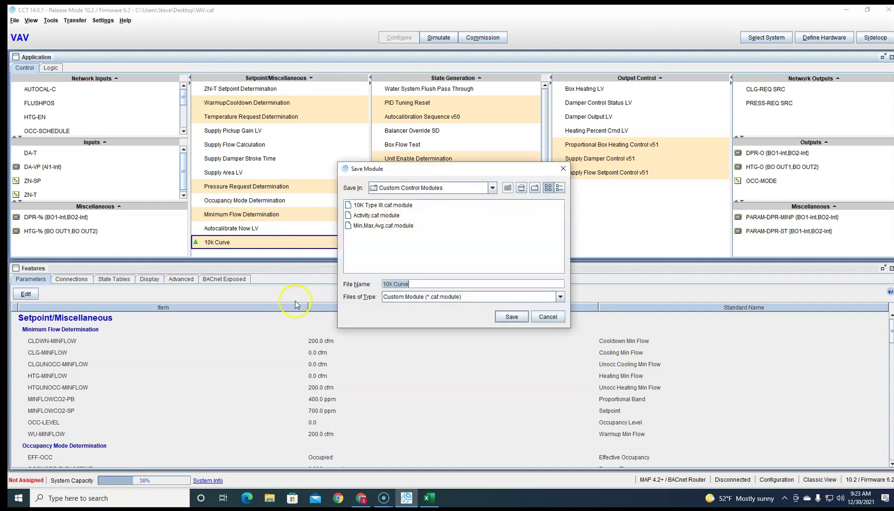
click(544, 318)
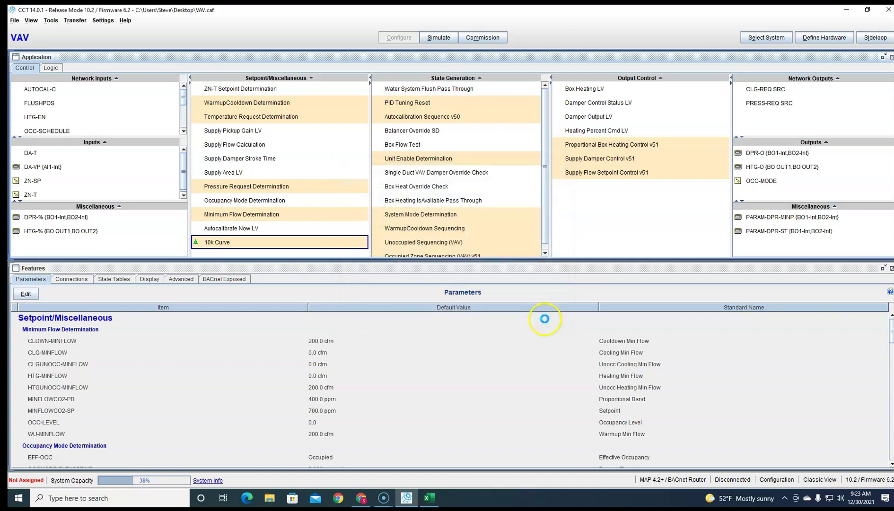
double_click(221, 247)
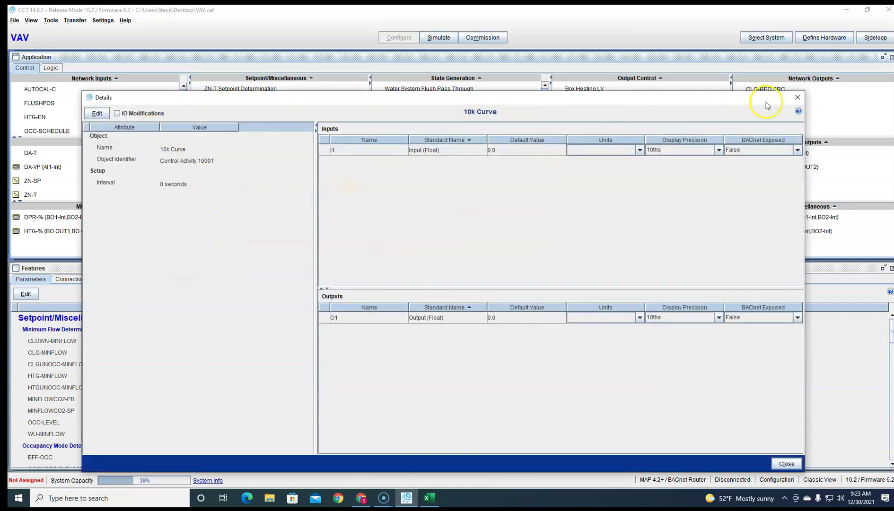
click(797, 96)
Set Output (Float) as the default element of the 10k Curve activity
right_click(247, 243)
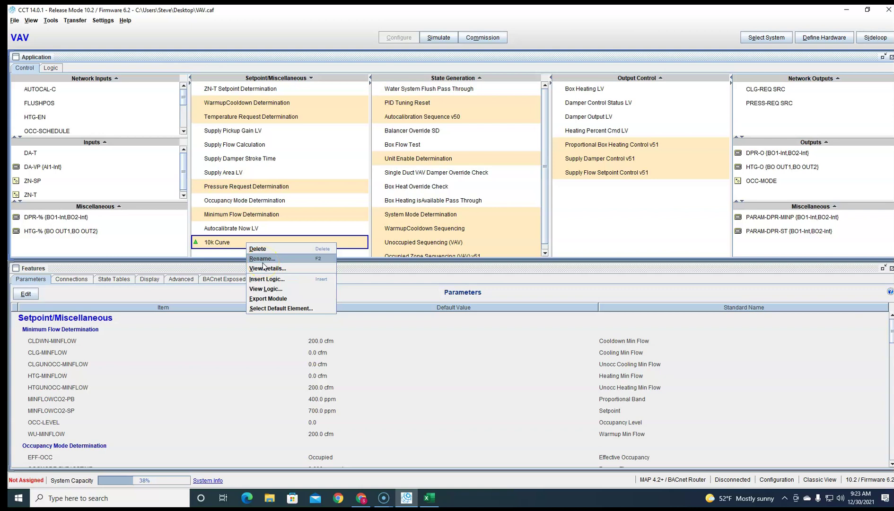
click(297, 309)
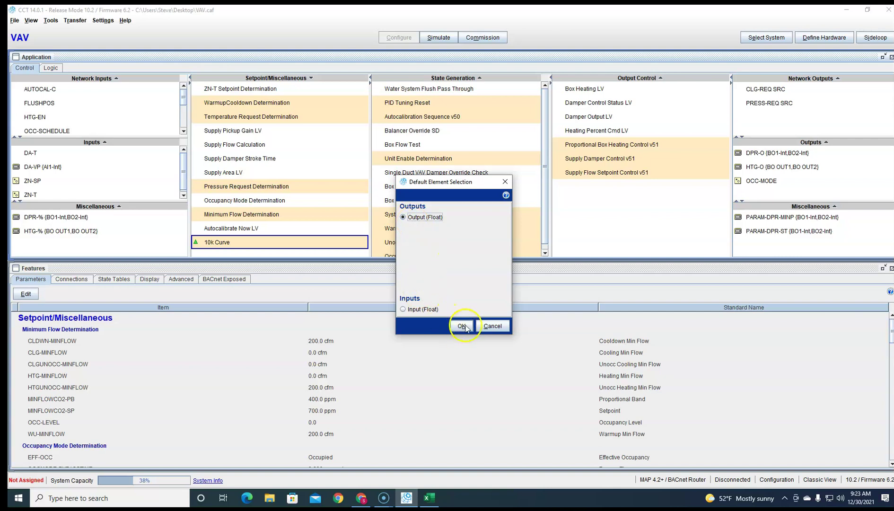
click(462, 326)
Edit the 10k Curve activity's details and set the units of its float output to deg F
right_click(282, 246)
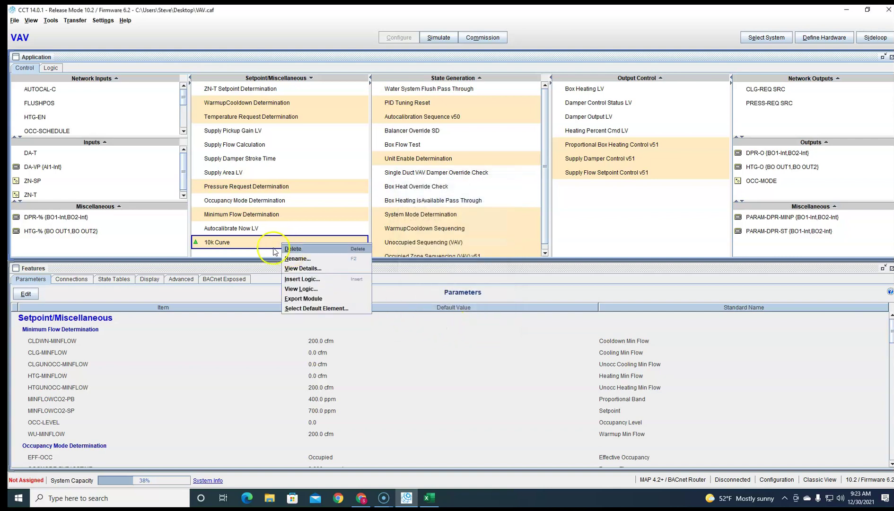
key(Down)
key(Down)
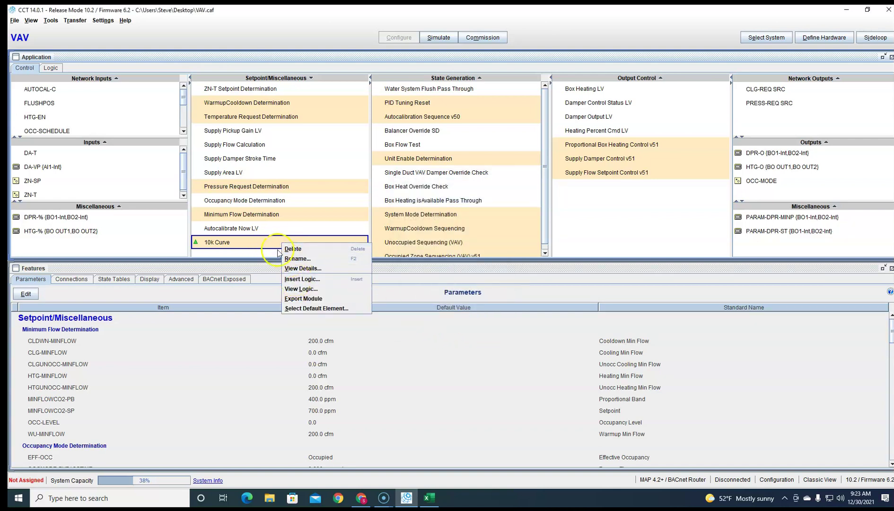
key(Return)
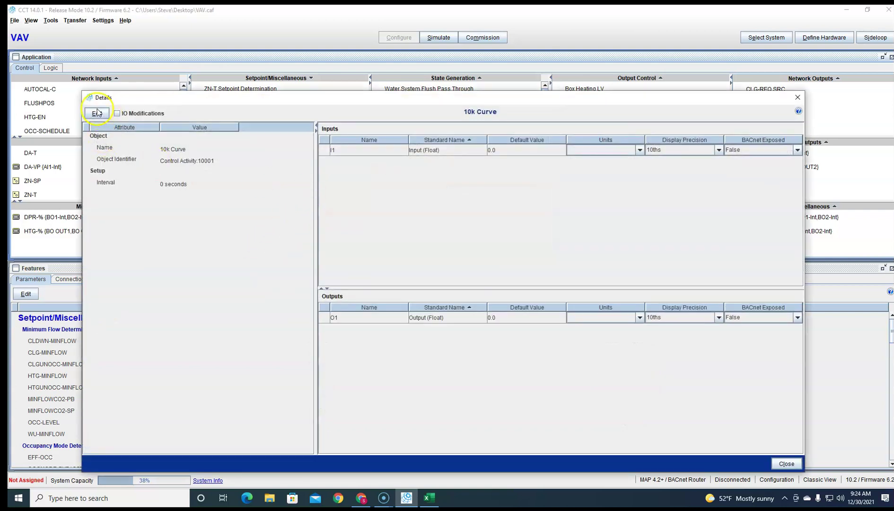
click(97, 113)
click(640, 317)
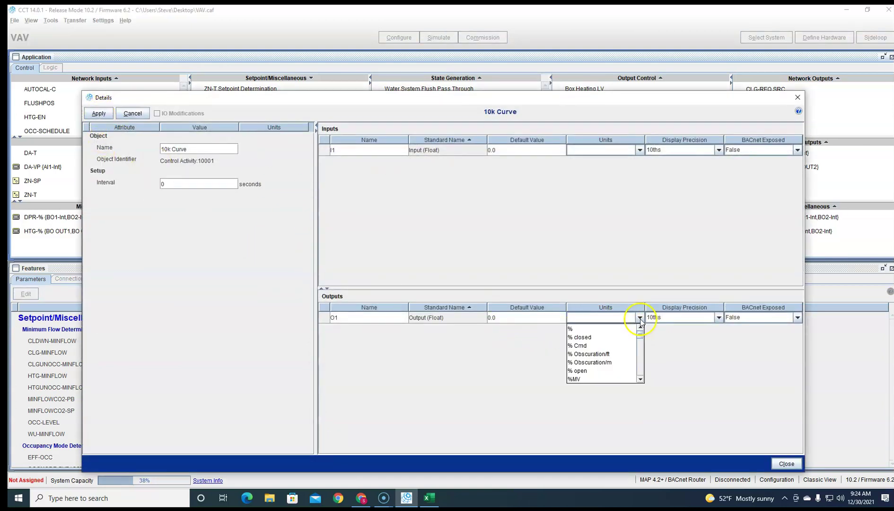
text(deg angular)
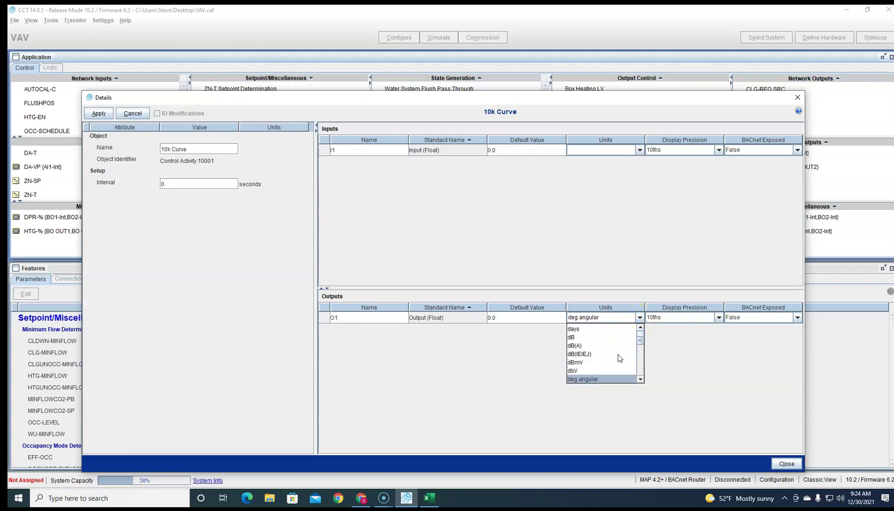
scroll(610, 361, down, 3)
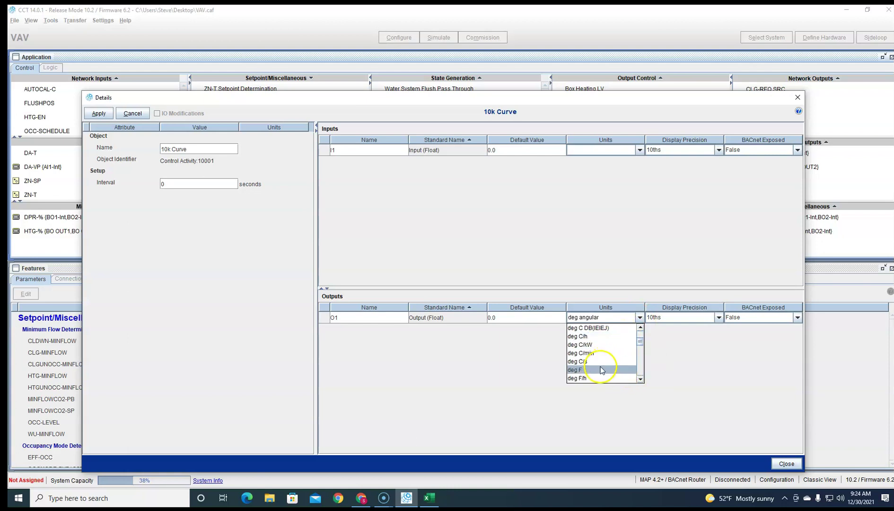
click(608, 369)
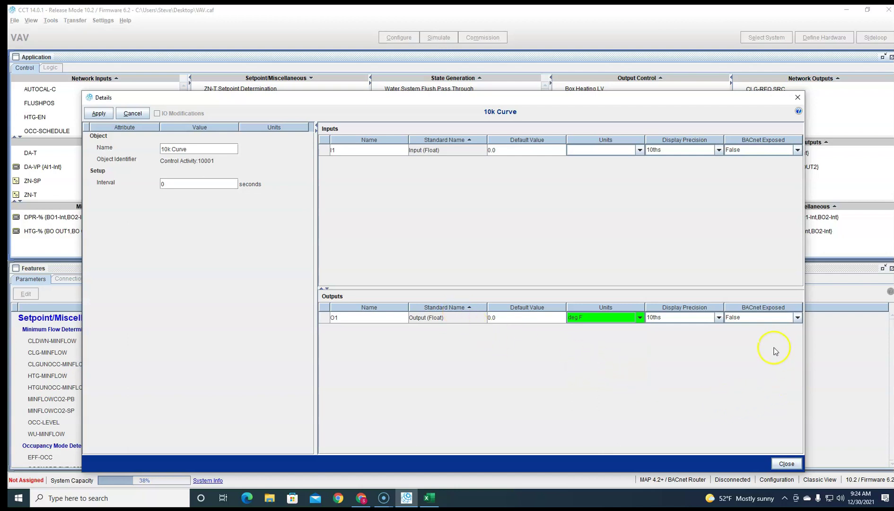
Set the 10k Curve output's BACnet Exposed to True, rename it Temp, and apply the changes
click(797, 320)
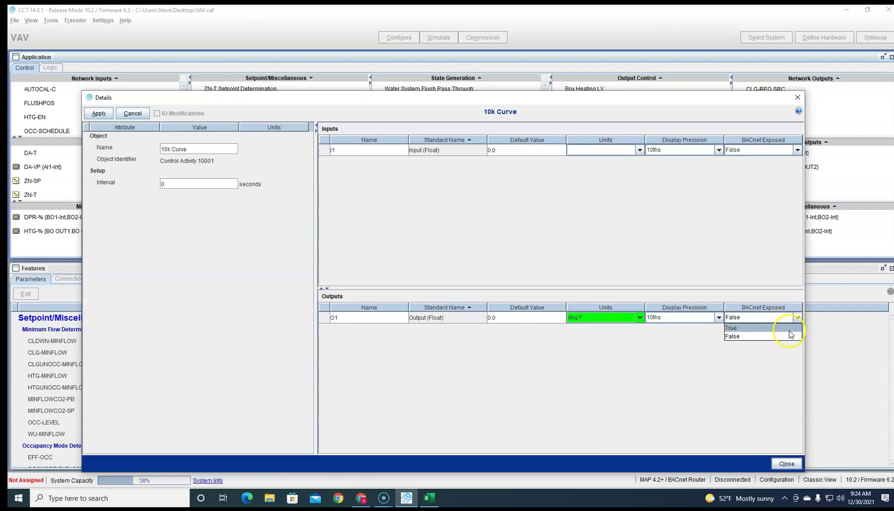
click(789, 335)
double_click(371, 317)
drag(354, 318, 294, 309)
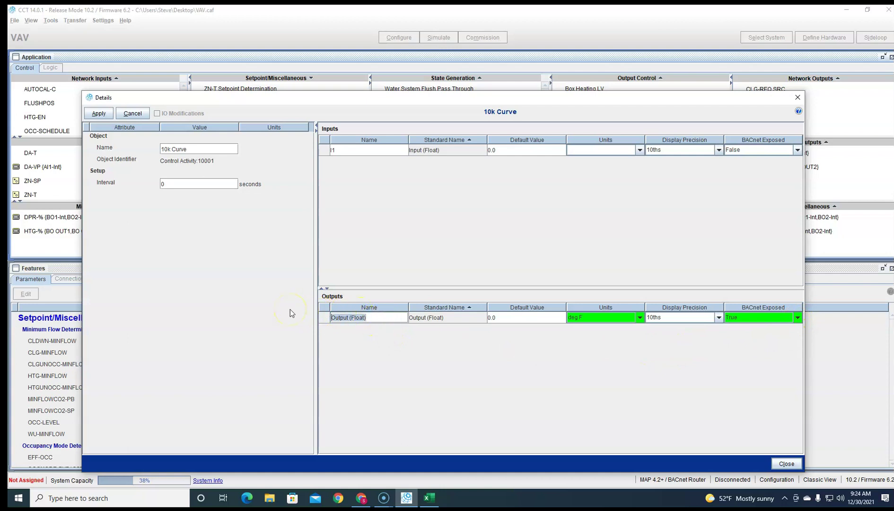
text(Temp)
click(100, 113)
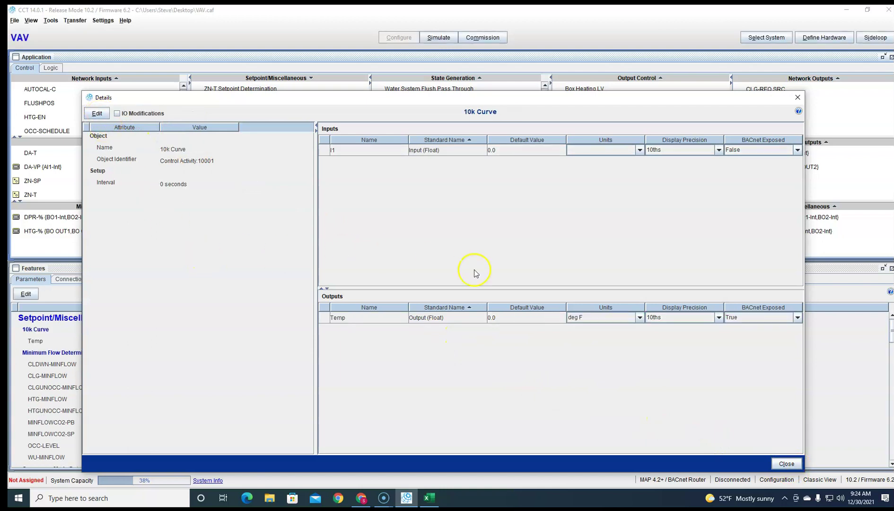
click(797, 98)
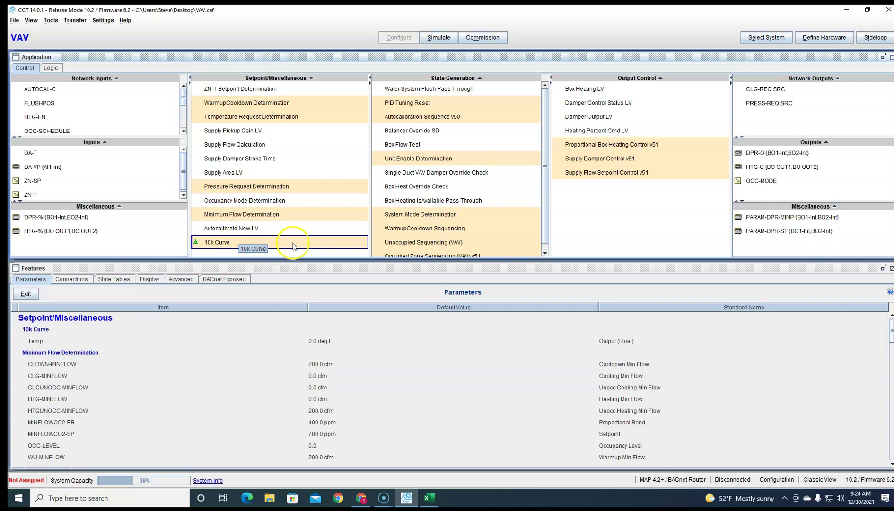
Export the 10k Curve activity as a custom module named 10k Curve in the Custom Control Modules folder
click(84, 283)
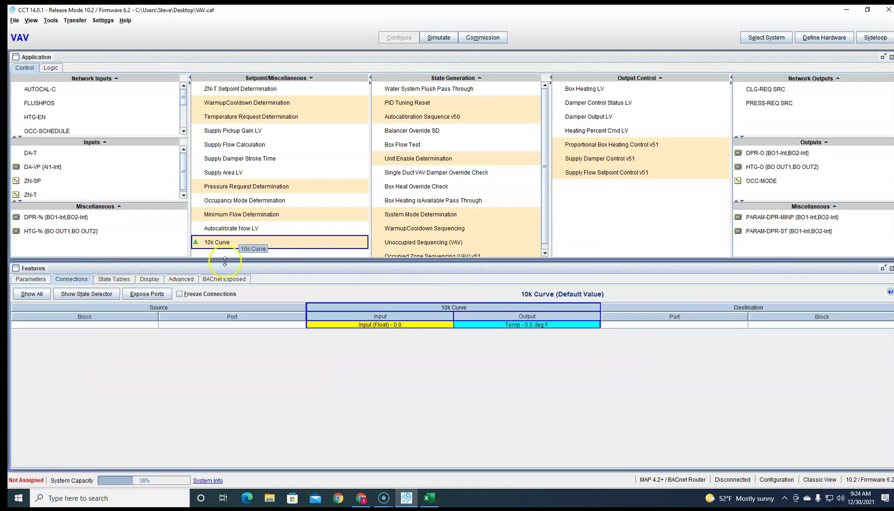
right_click(310, 244)
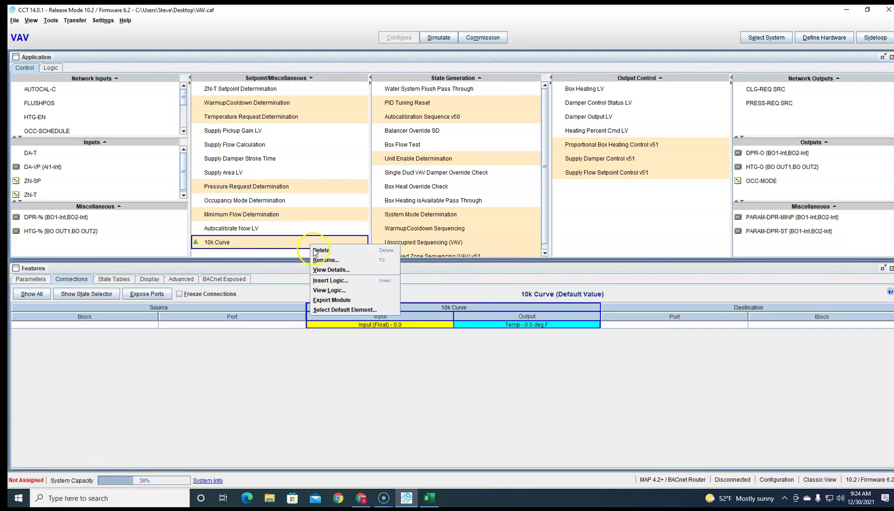
click(343, 301)
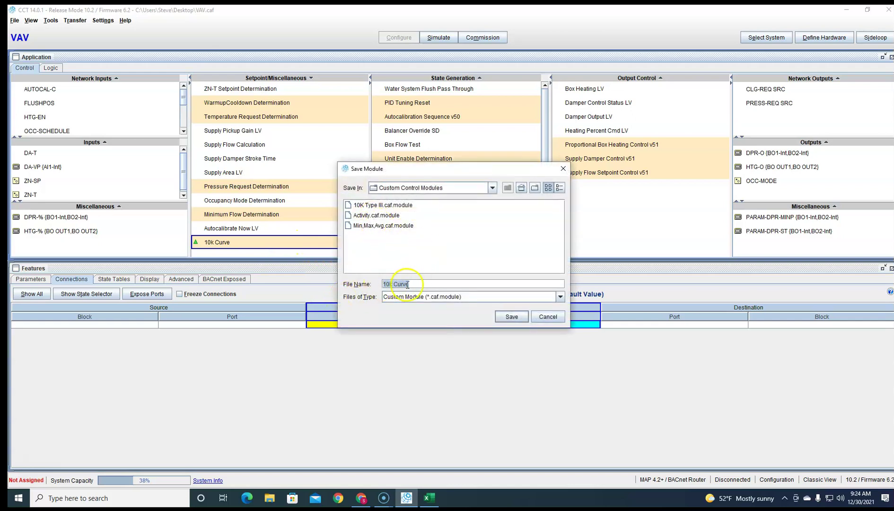
click(512, 317)
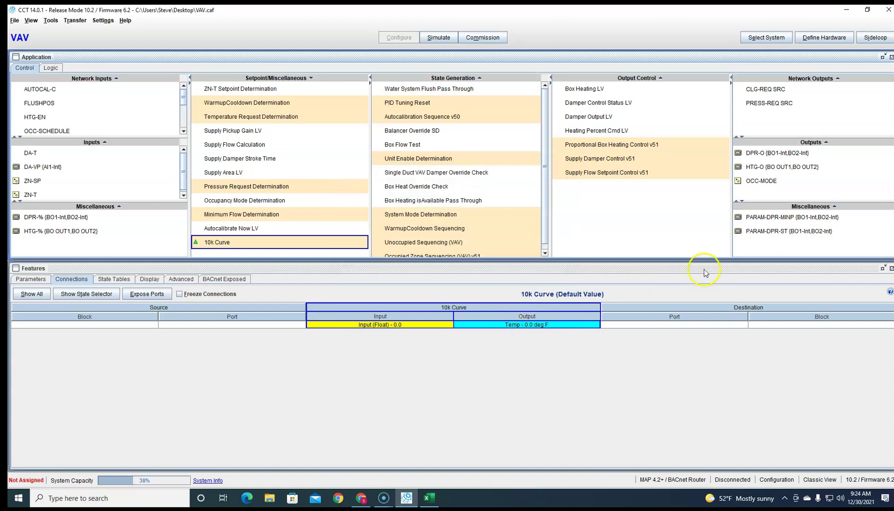
Minimize CCT and the browser, leaving the Excel workbook with the curve data over the desktop
click(845, 9)
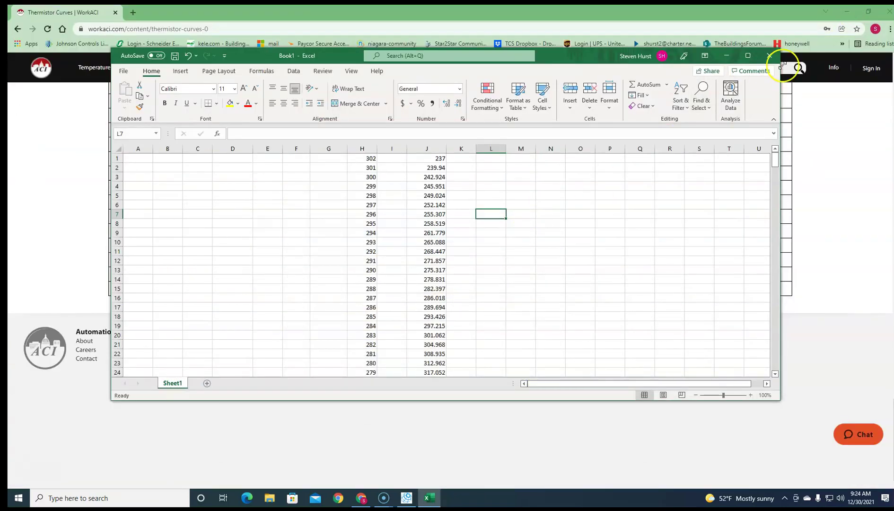
drag(591, 56, 657, 97)
click(847, 11)
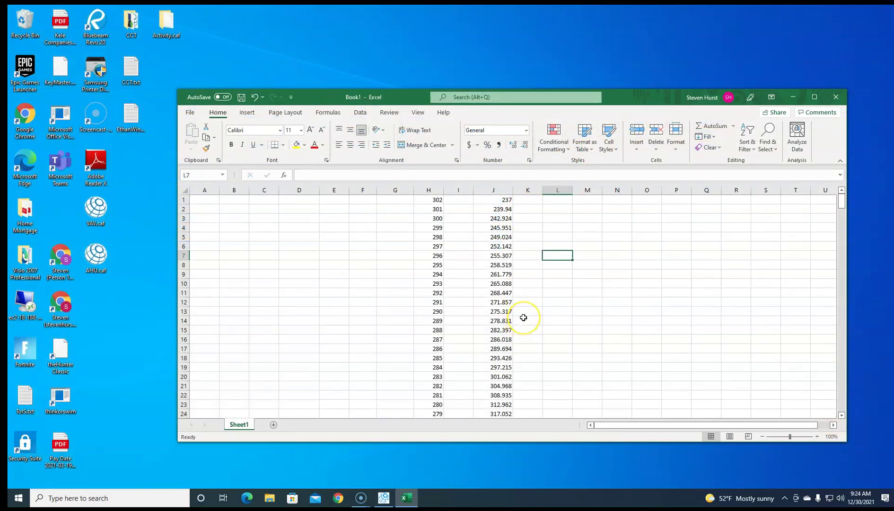
scroll(497, 355, down, 4)
scroll(409, 421, up, 4)
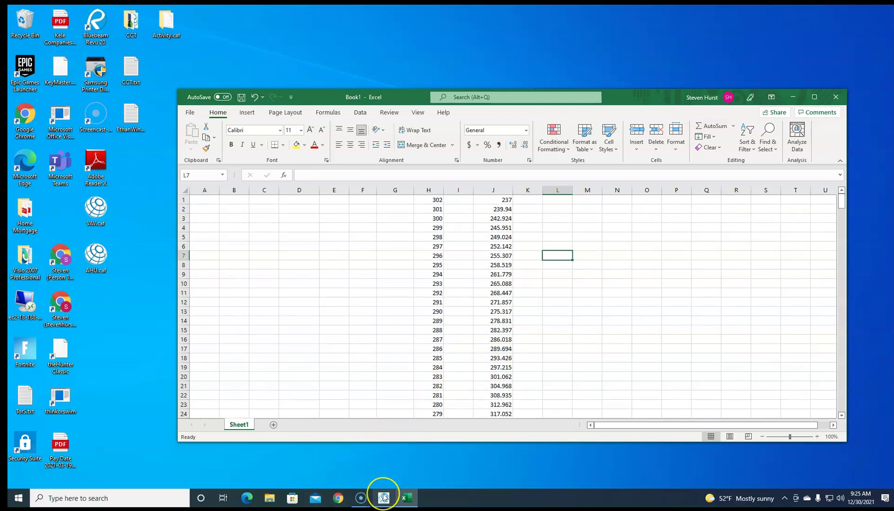
mouse_move(395, 497)
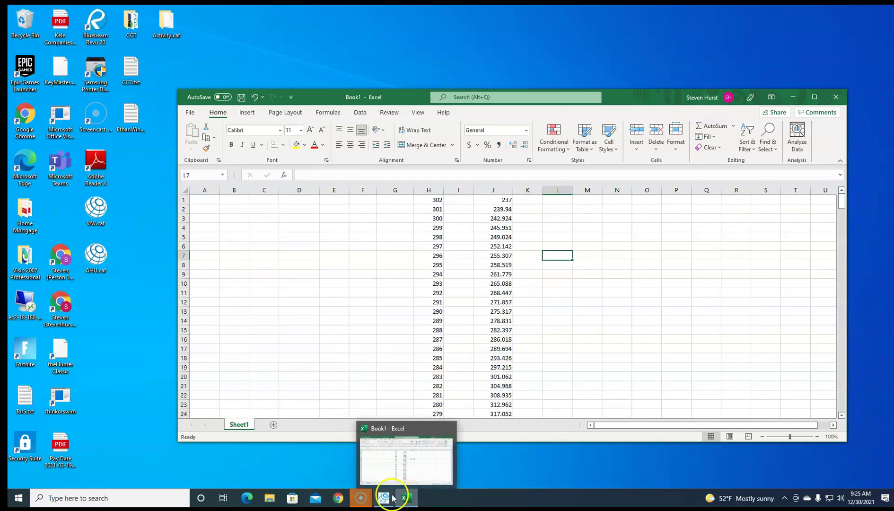
Open File Explorer at C:\ProgramData\Johnson Controls\MetasysIII\CCT\UI\Custom Control Modules
click(269, 499)
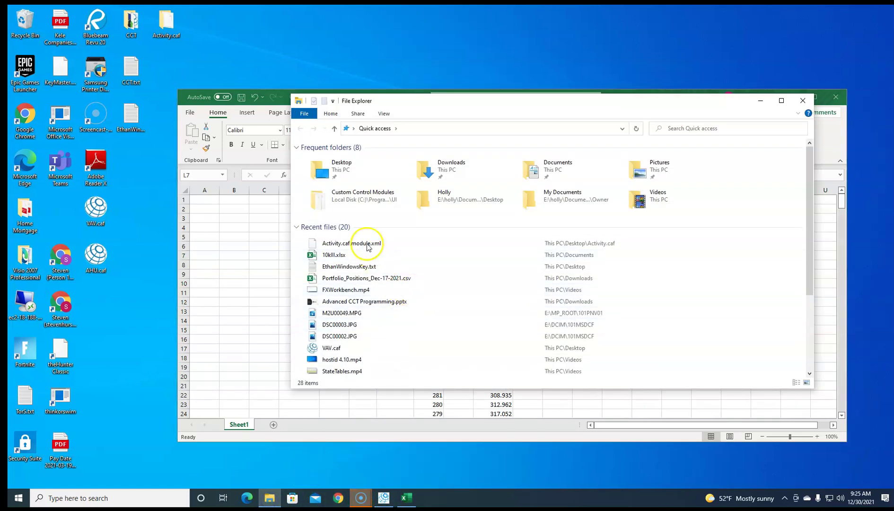
double_click(341, 165)
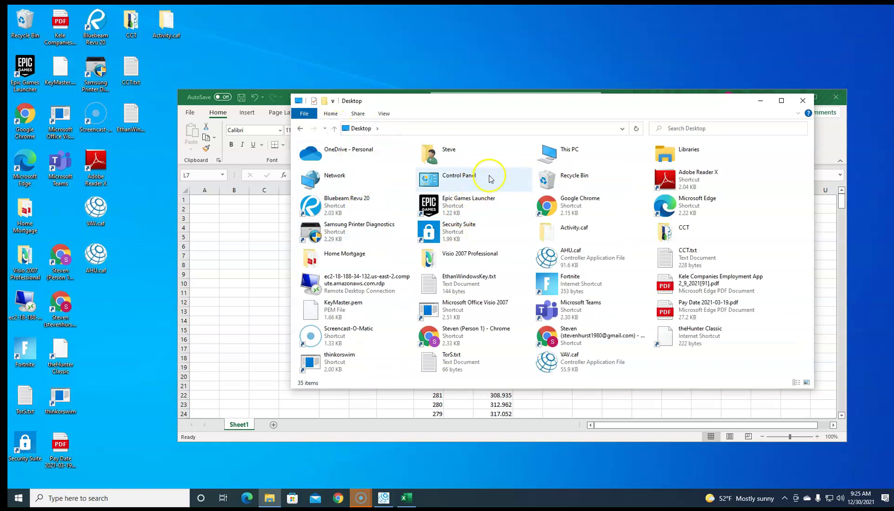
double_click(560, 154)
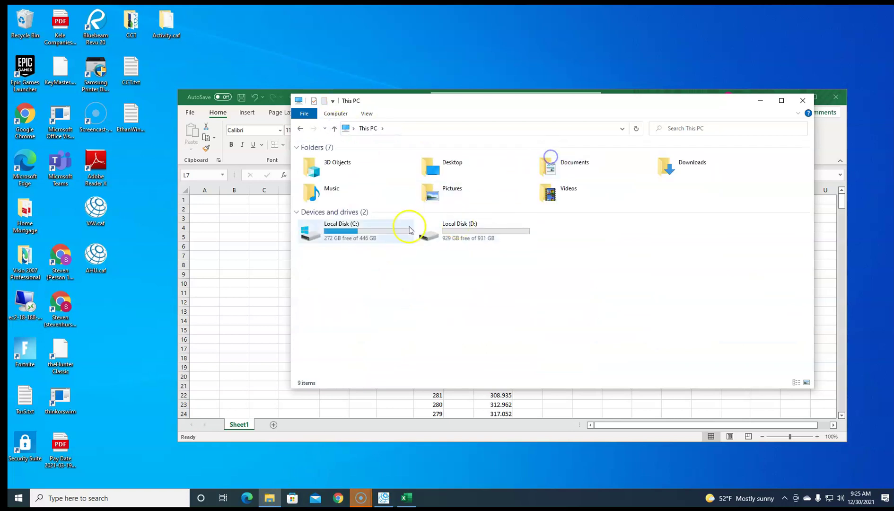
double_click(325, 234)
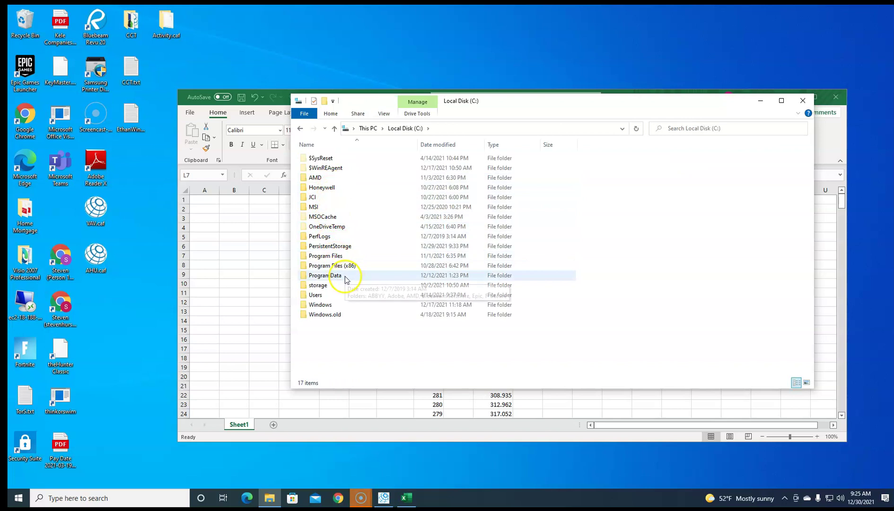
double_click(347, 278)
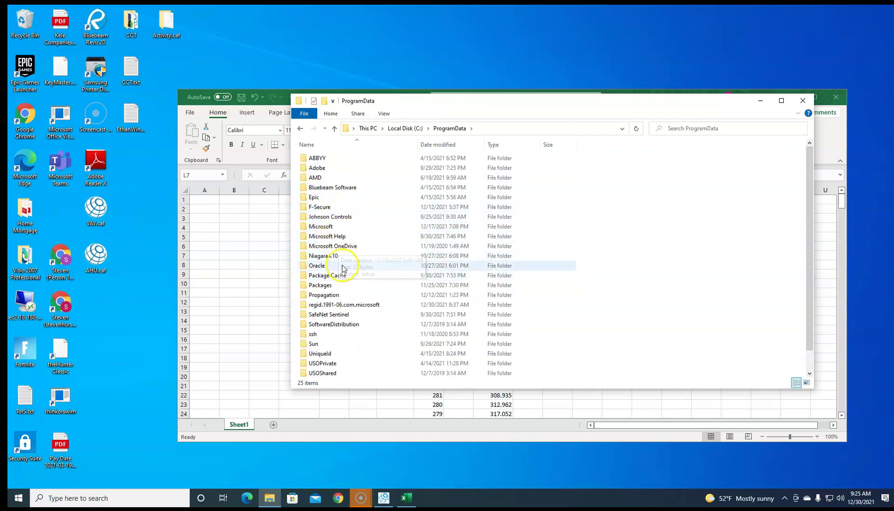
double_click(339, 216)
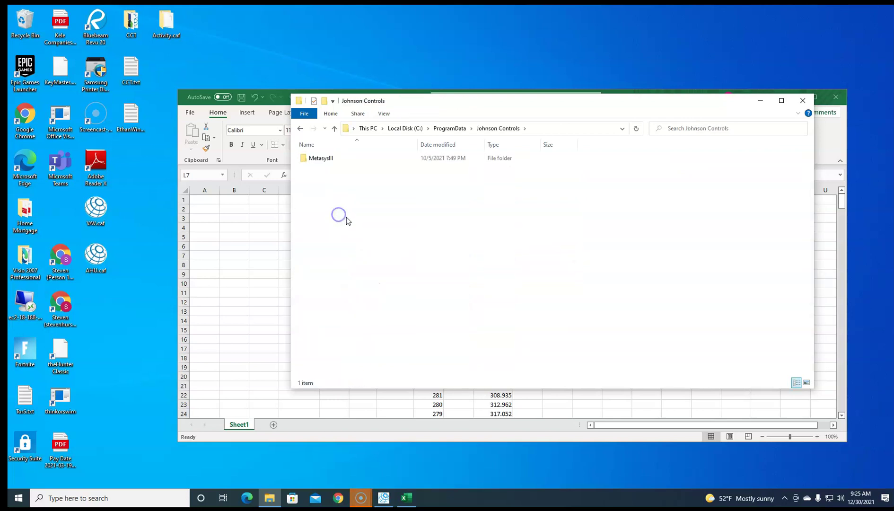
double_click(327, 159)
double_click(334, 159)
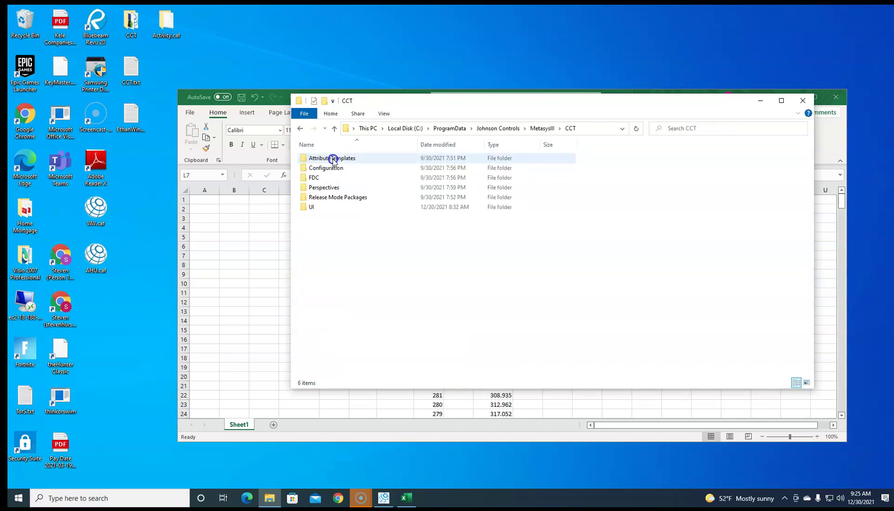
double_click(333, 208)
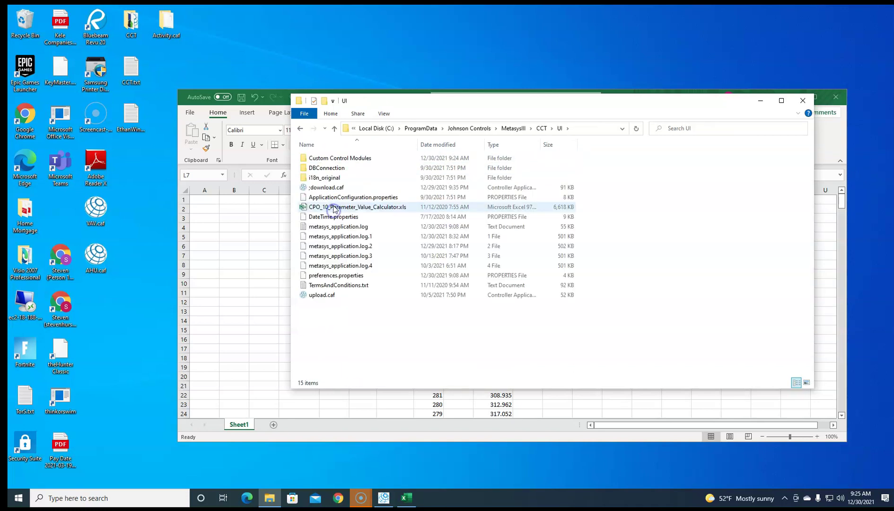
double_click(331, 157)
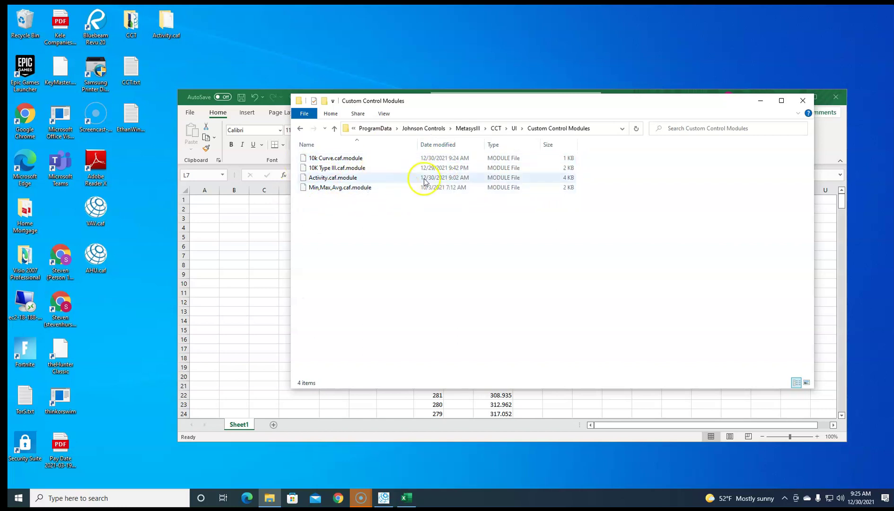
Copy 10k Curve.caf.module from the Custom Control Modules folder to the desktop
right_click(351, 162)
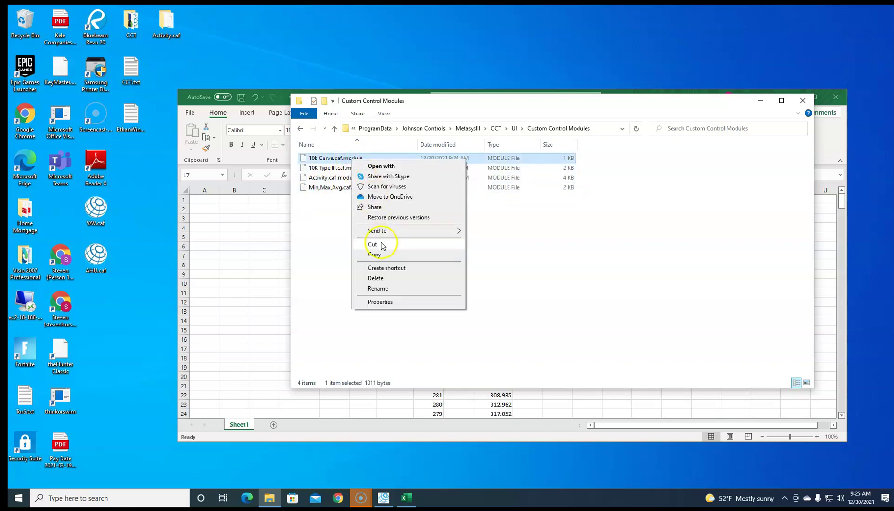
click(389, 255)
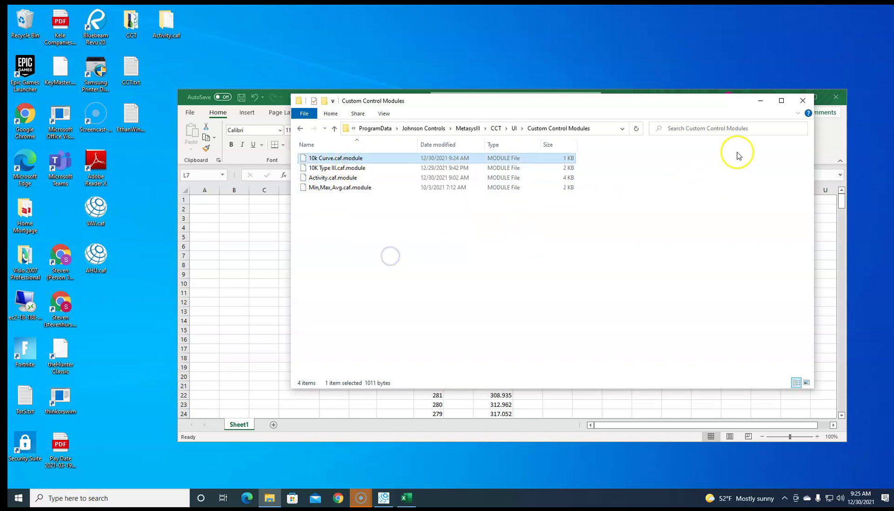
click(760, 100)
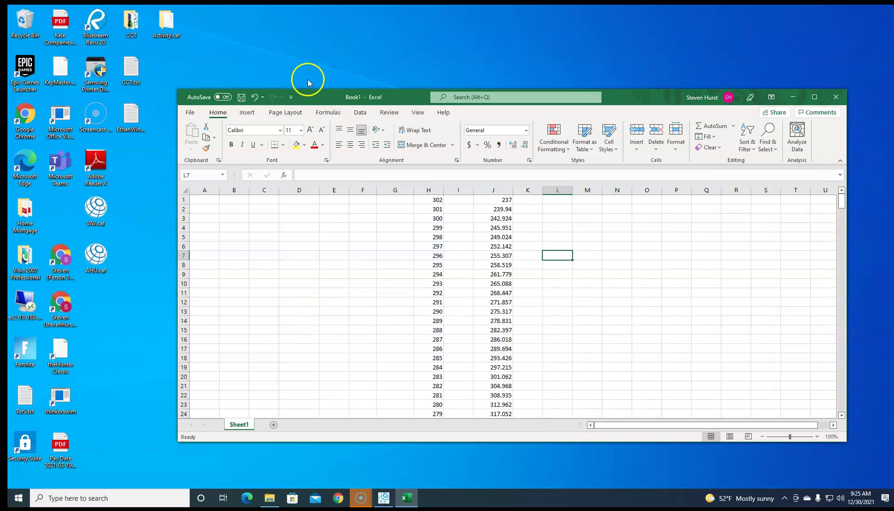
right_click(290, 48)
click(318, 103)
Rename the desktop copy of the module file to 10k Curve.caf.zip and accept the extension change
click(313, 37)
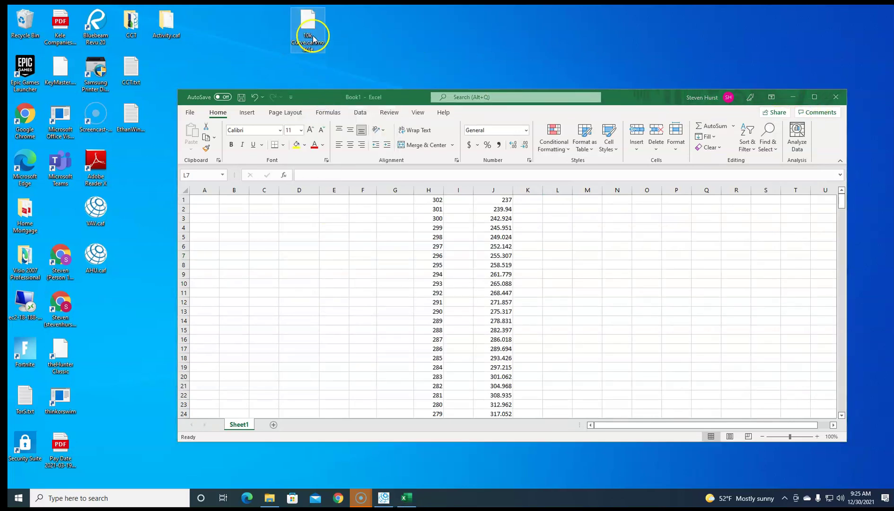
click(311, 42)
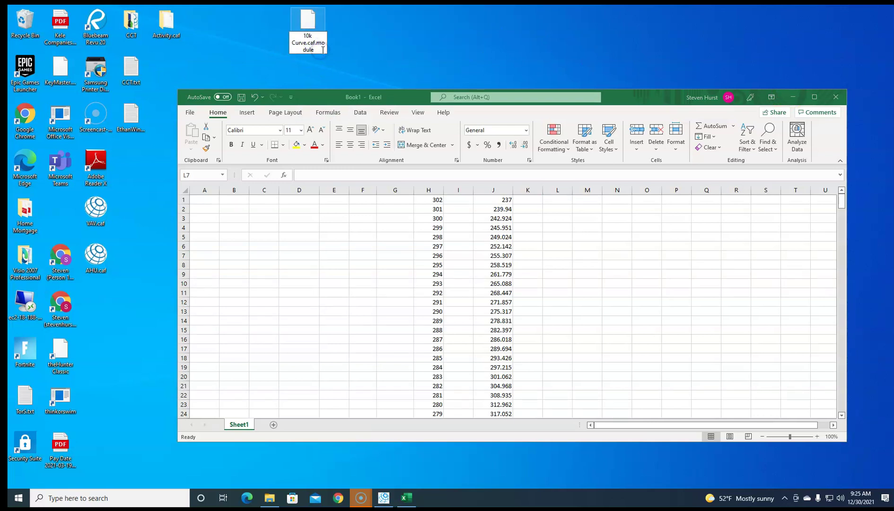
key(BackSpace)
key(BackSpace)
key(BackSpace)
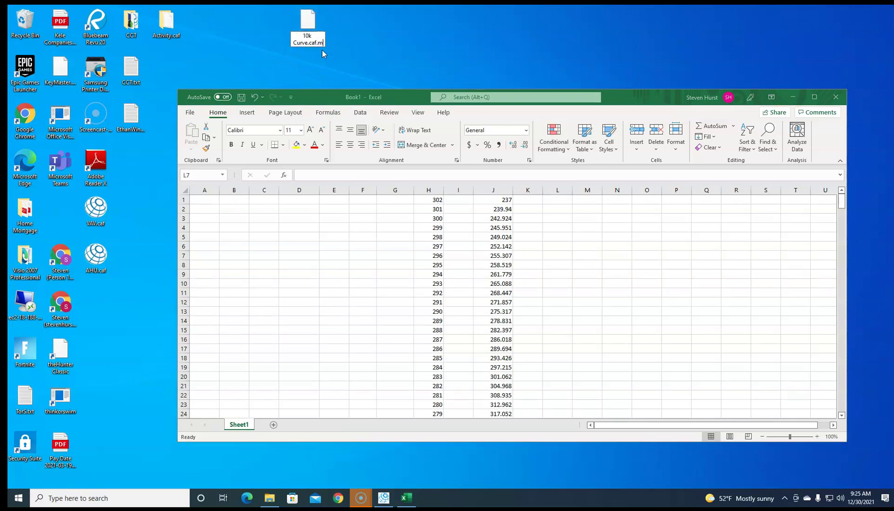
text(zip)
key(Return)
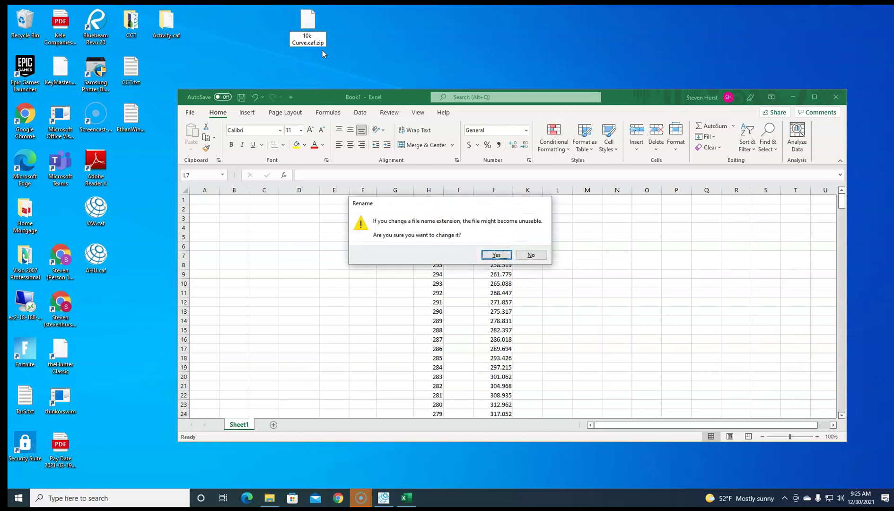
click(496, 255)
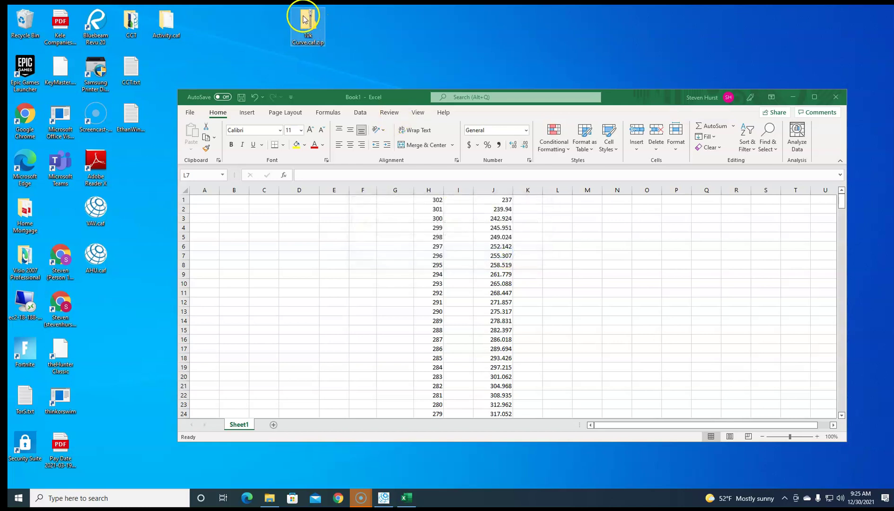
Extract all files from 10k Curve.caf.zip into the 10k Curve.caf folder on the desktop
right_click(312, 35)
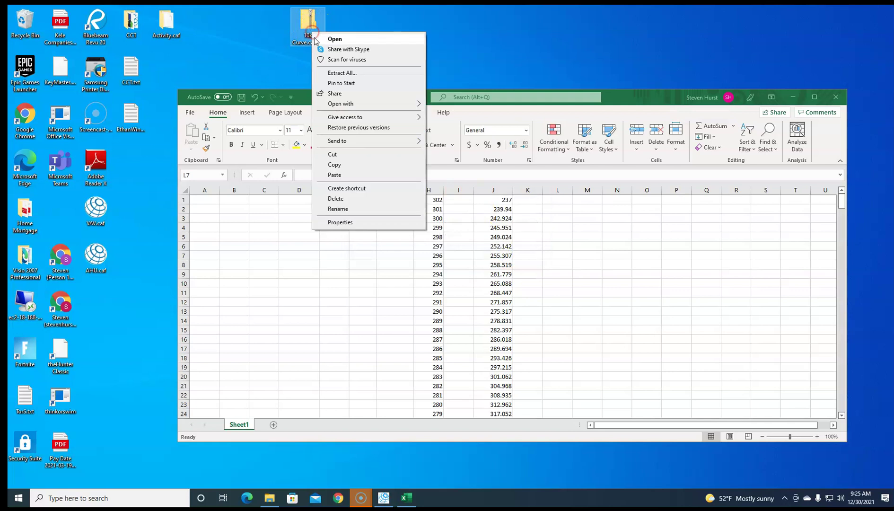
click(358, 74)
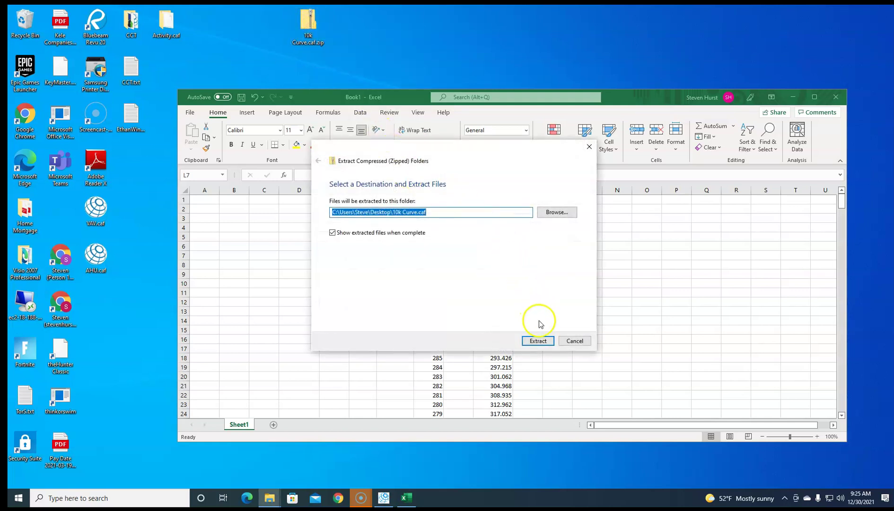
click(539, 339)
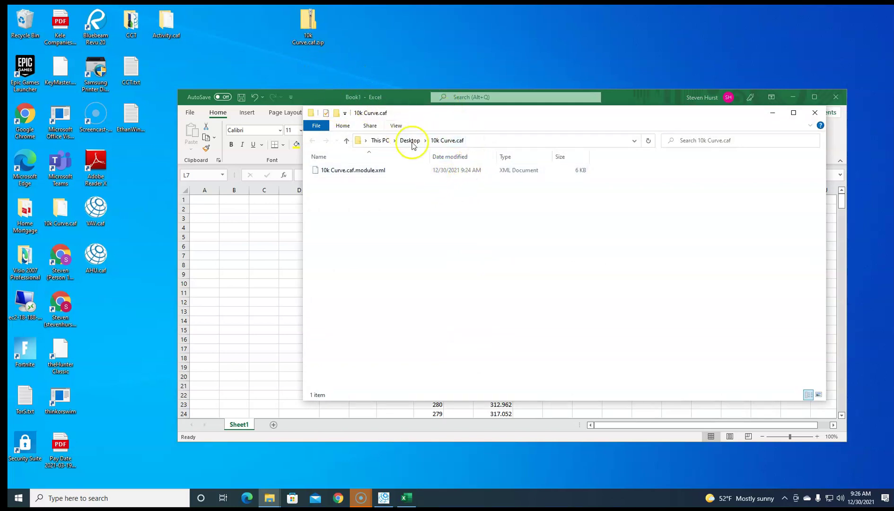
Rename the extracted XML file to 10k Curve.caf.module.txt and accept the extension change
click(387, 172)
click(390, 172)
click(390, 172)
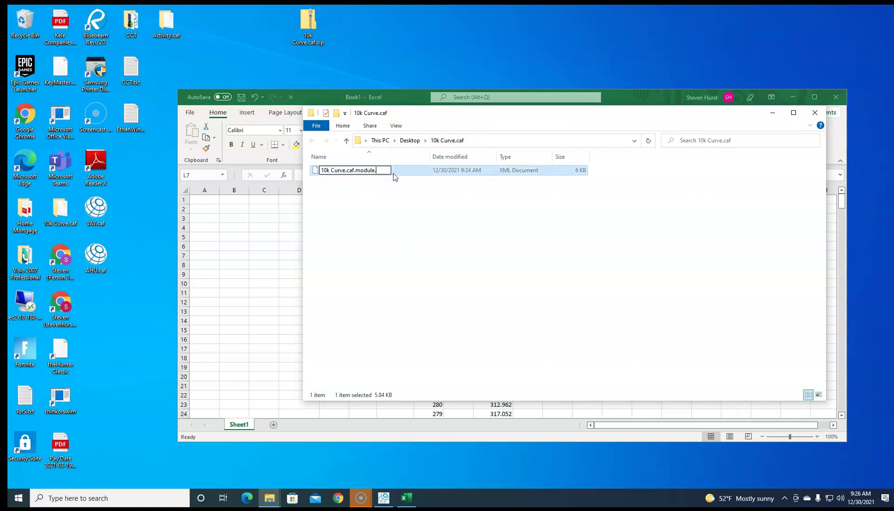
text(txt)
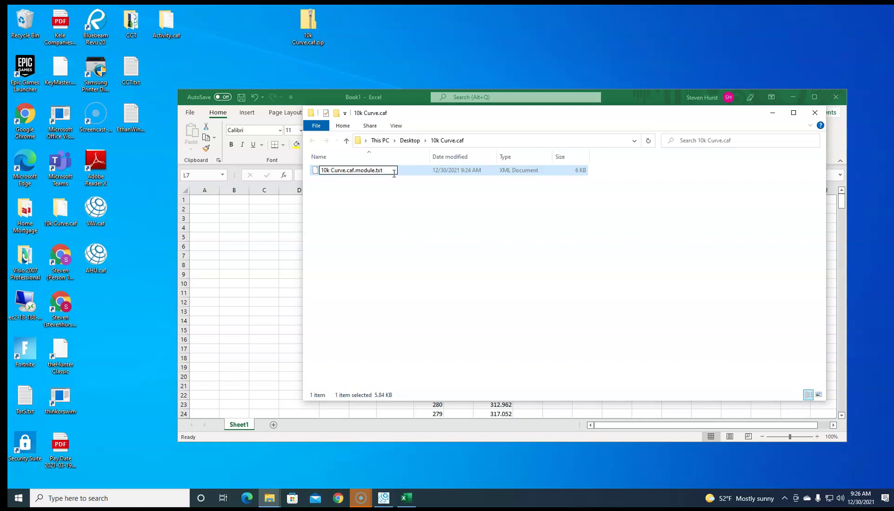
key(Return)
click(494, 253)
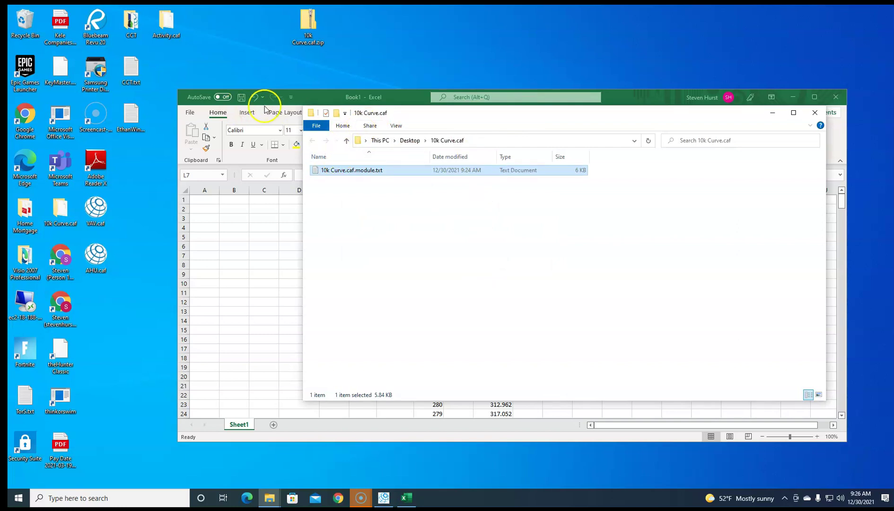
Move 10k Curve.caf.zip to the Recycle Bin and reposition the extracted 10k Curve.caf folder below Activity.caf on the desktop
drag(399, 100, 406, 273)
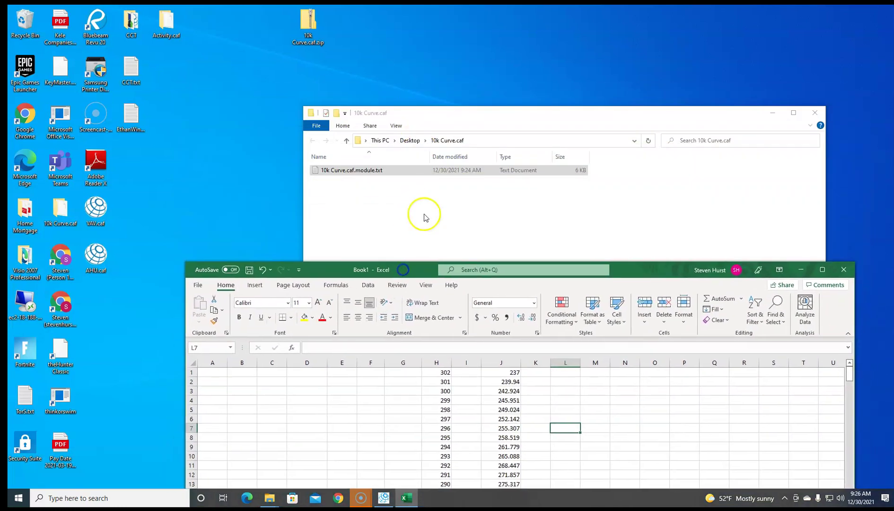
drag(492, 114, 411, 94)
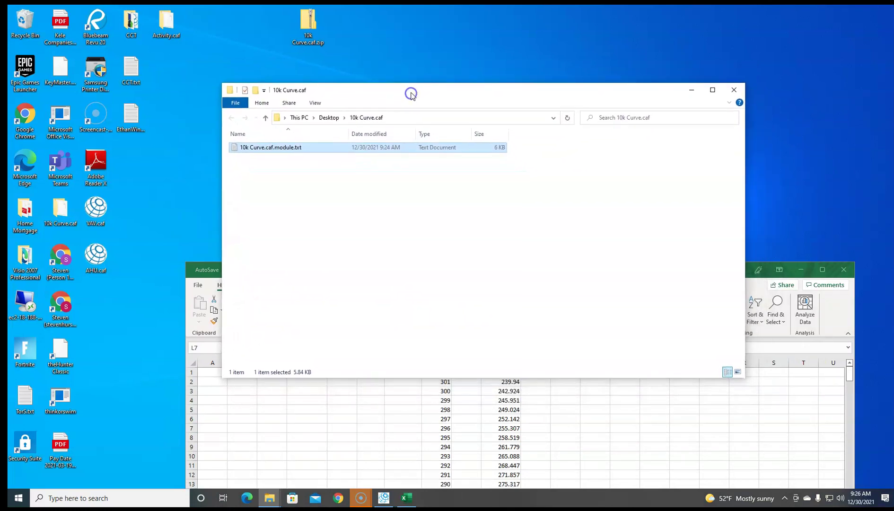
drag(309, 28, 23, 29)
drag(55, 216, 191, 89)
Open 10k Curve.caf.module.txt in Notepad and place the Excel workbook so the module text and curve data are both visible
double_click(290, 149)
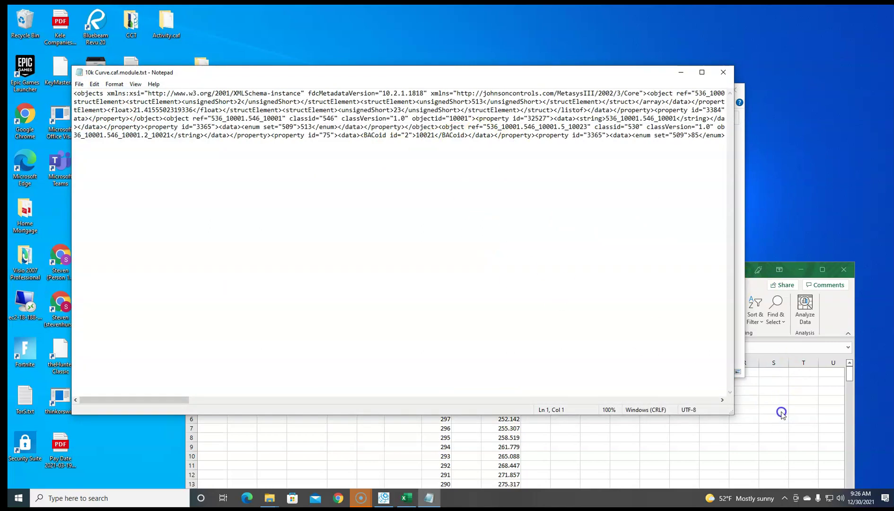
click(781, 415)
drag(647, 270, 652, 233)
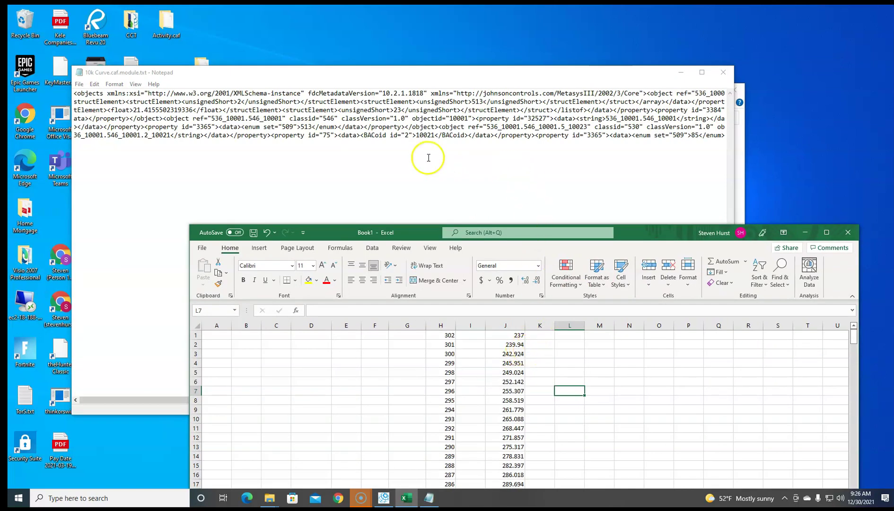
Search the module text for 239.94, and then for the shortened values 239.9 and 239
click(201, 157)
key(ctrl+f)
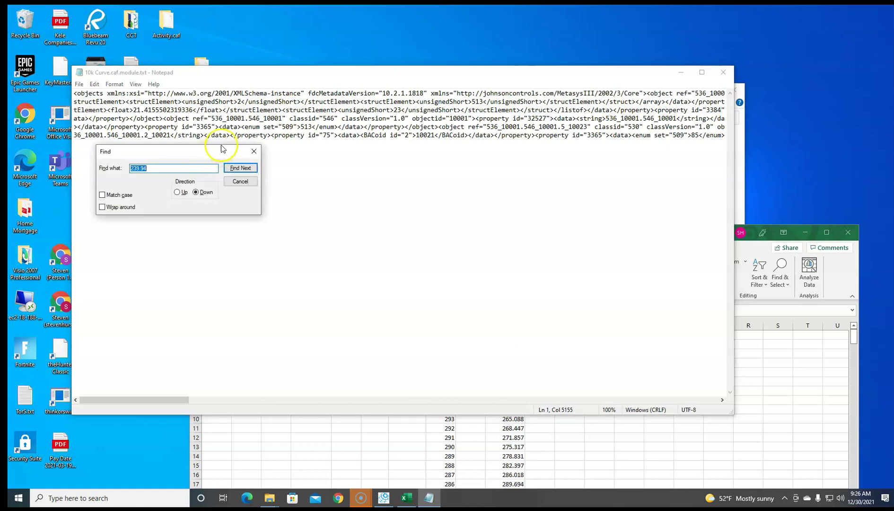
click(250, 169)
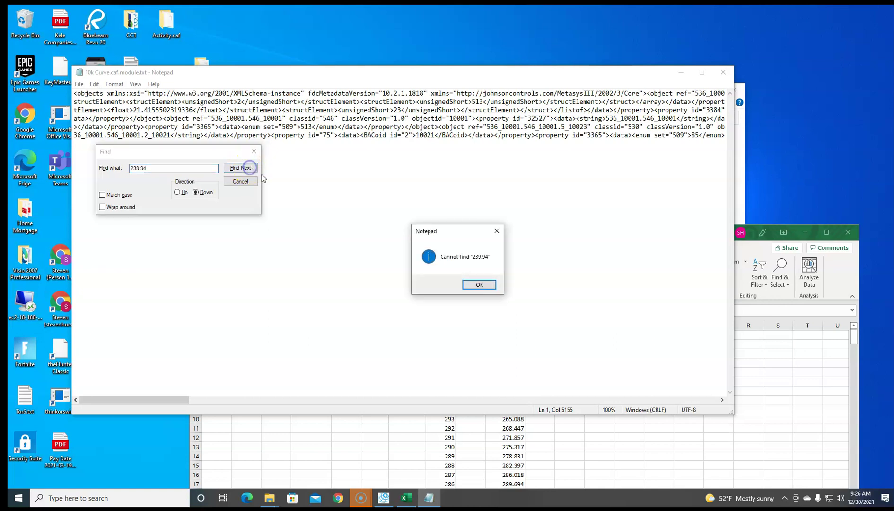
click(480, 283)
click(156, 168)
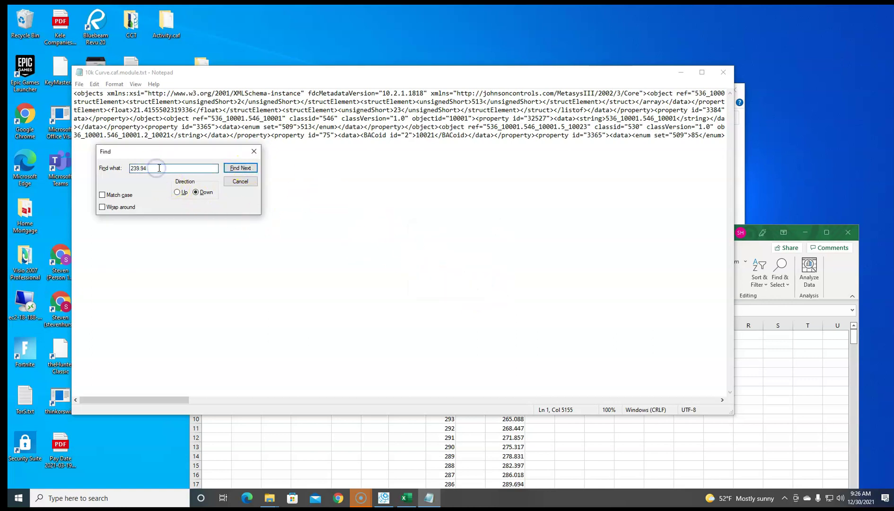
key(Return)
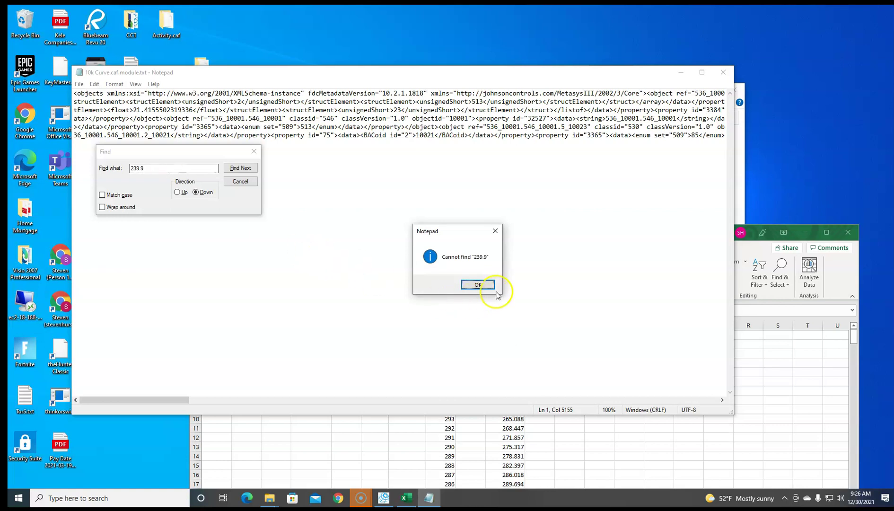
click(477, 284)
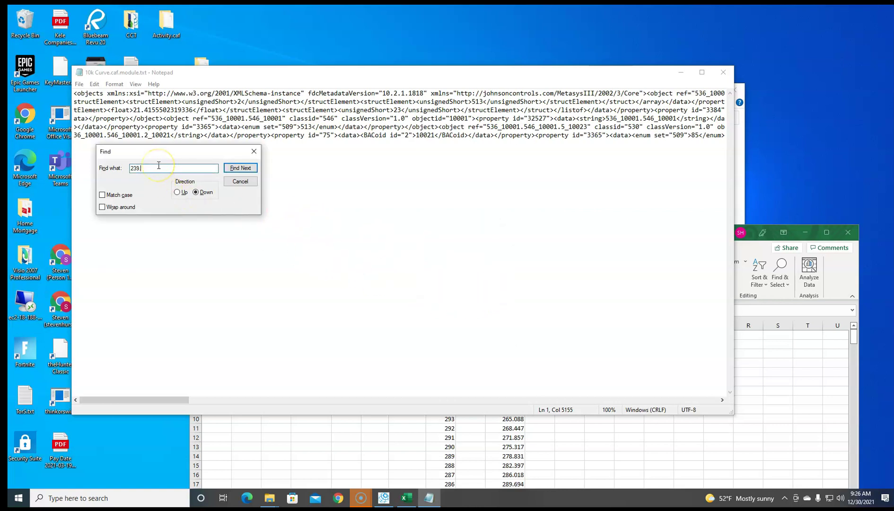
key(Return)
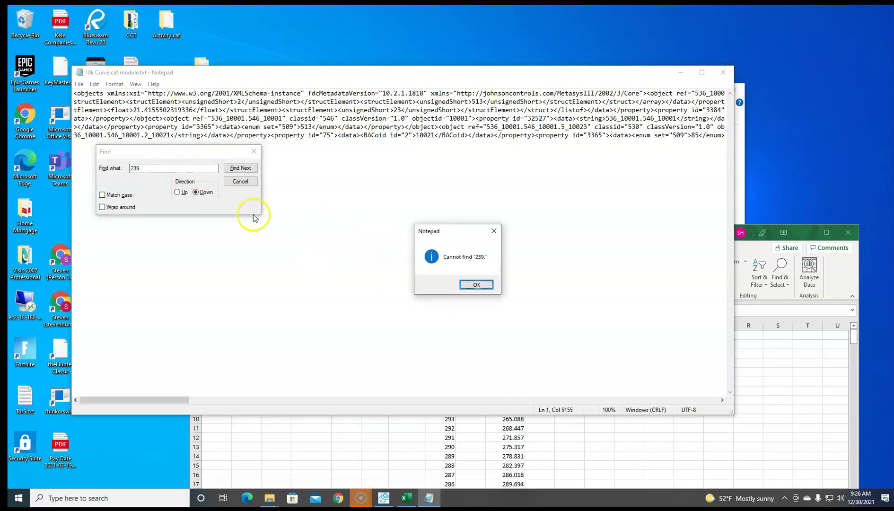
click(479, 287)
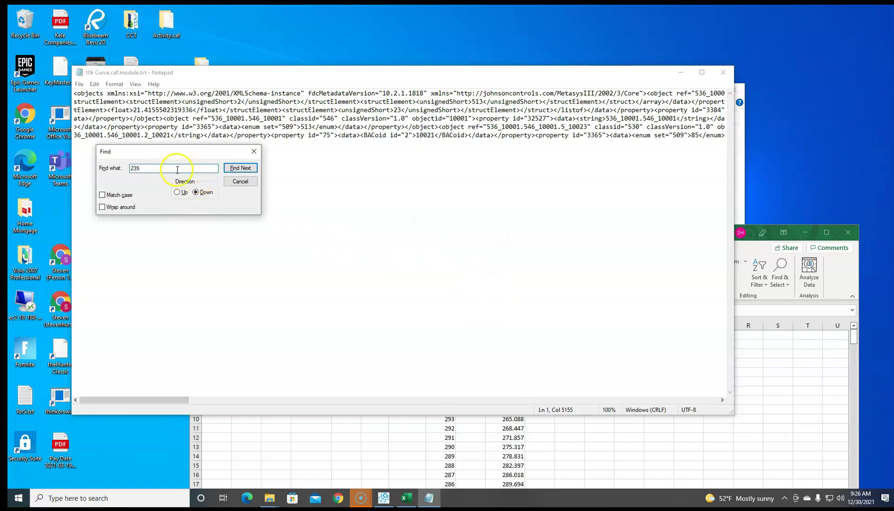
Check the first curve value in the Excel sheet, search the module text for 237 and close the search
click(810, 372)
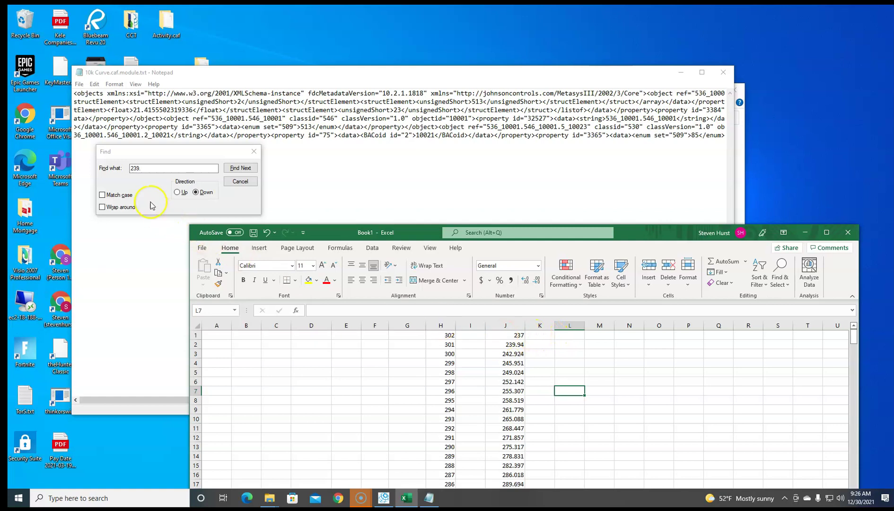
click(149, 168)
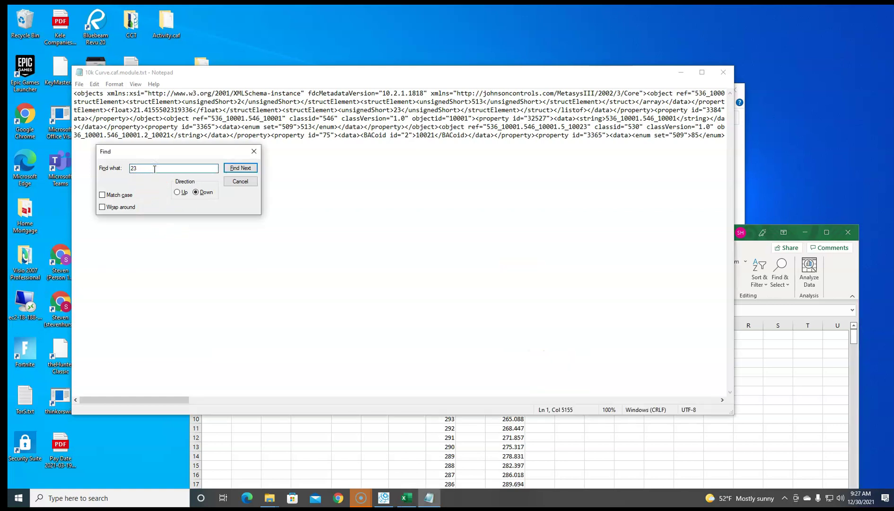
key(Return)
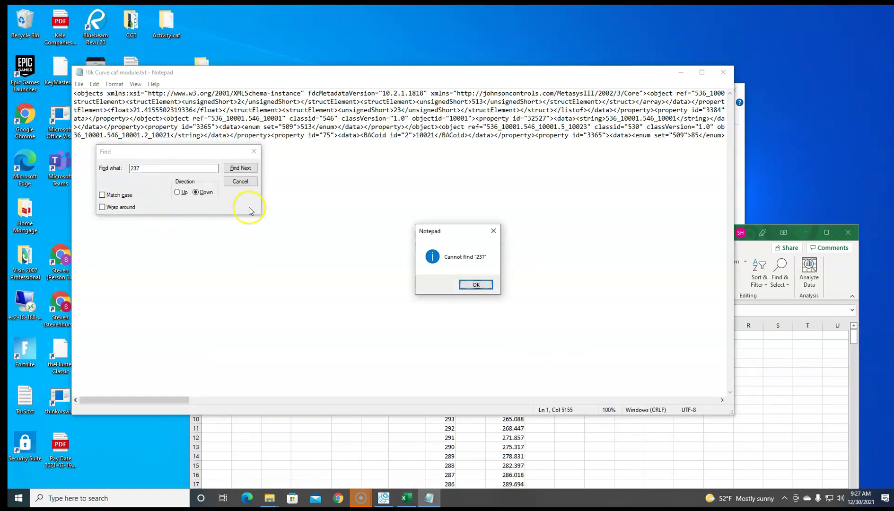
click(476, 284)
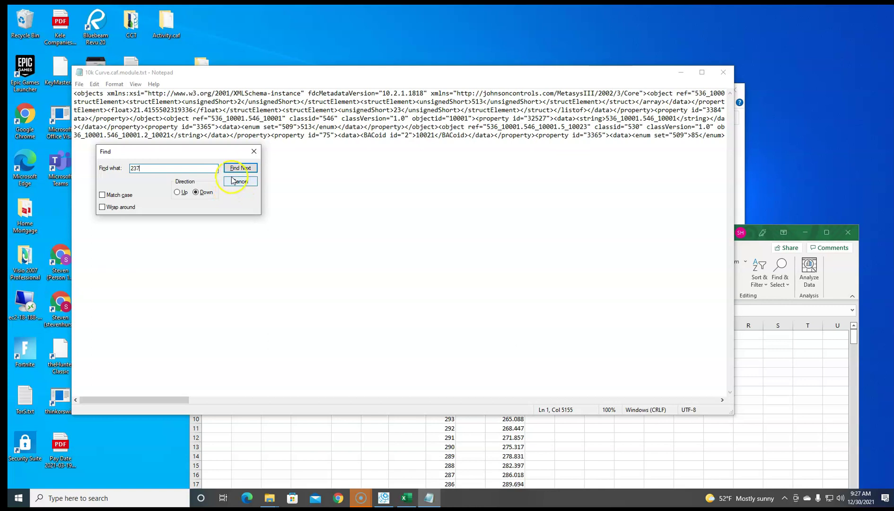
click(247, 182)
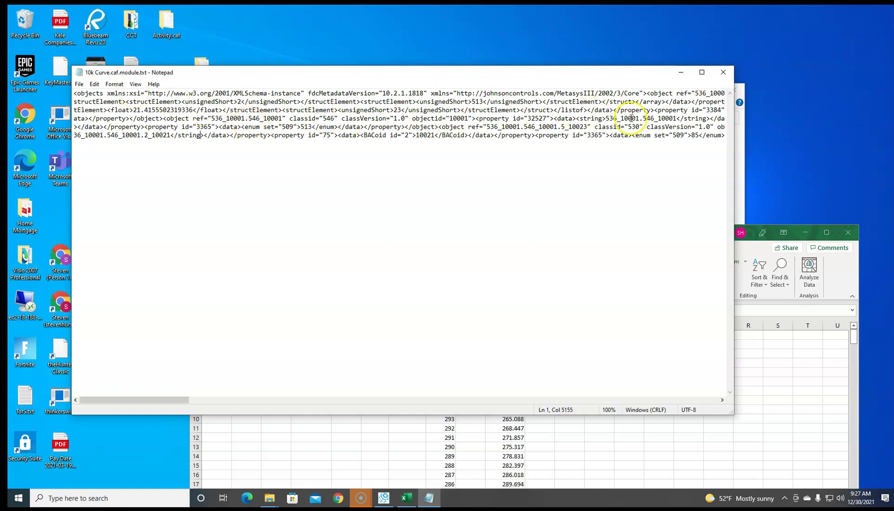
Maximize the module text window and look along the long XML lines for the curve's float values
click(701, 72)
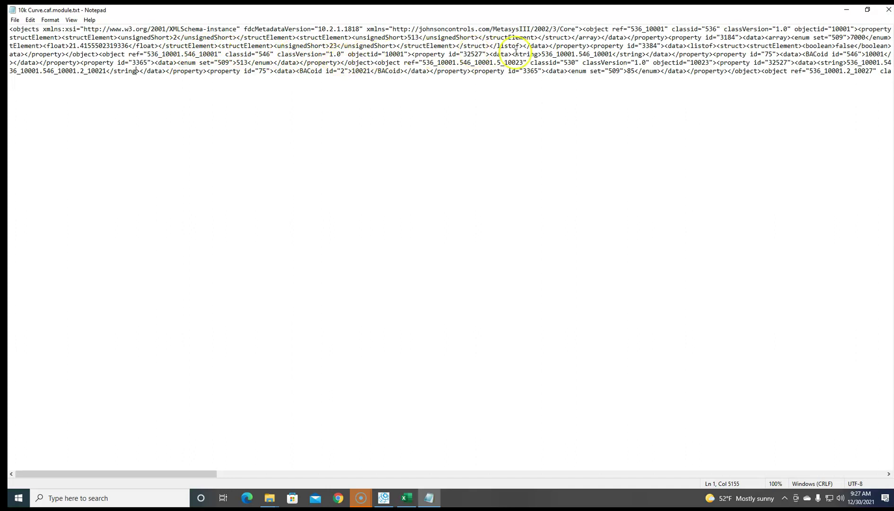
drag(219, 474, 582, 494)
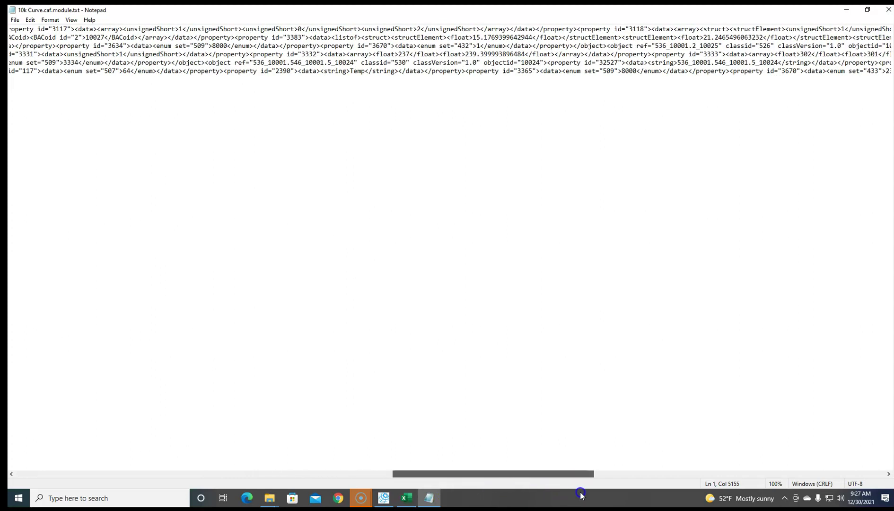
drag(581, 494, 579, 491)
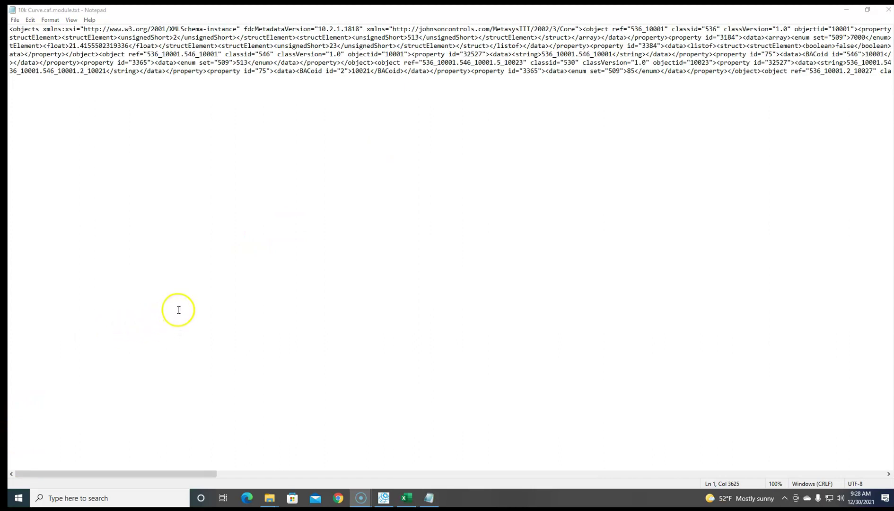
Search upward through the module text for 237
click(183, 223)
key(ctrl+f)
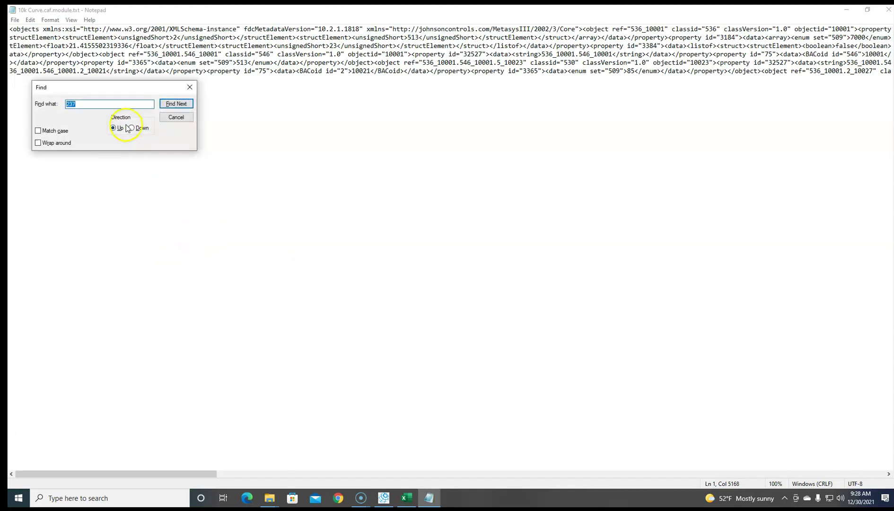
click(177, 105)
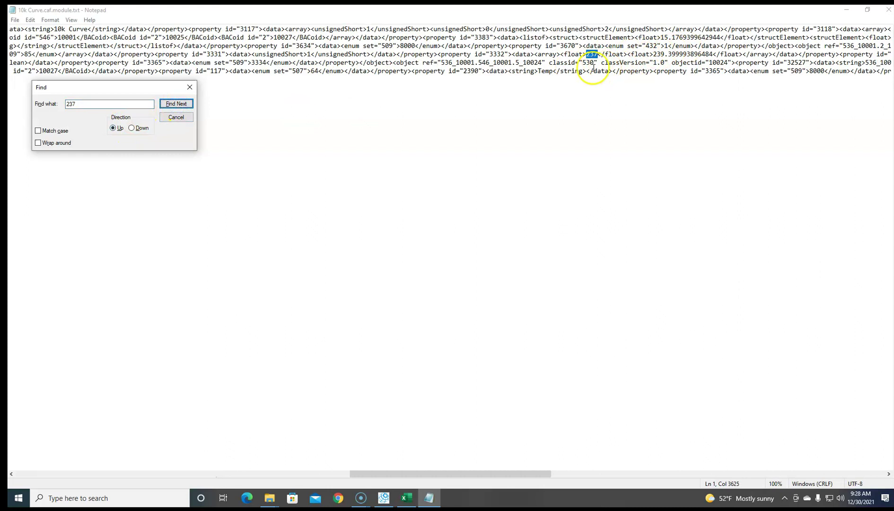
Copy the </float><float> tags between the two array values into cell A1 of the Excel workbook and fit column A's width
click(713, 54)
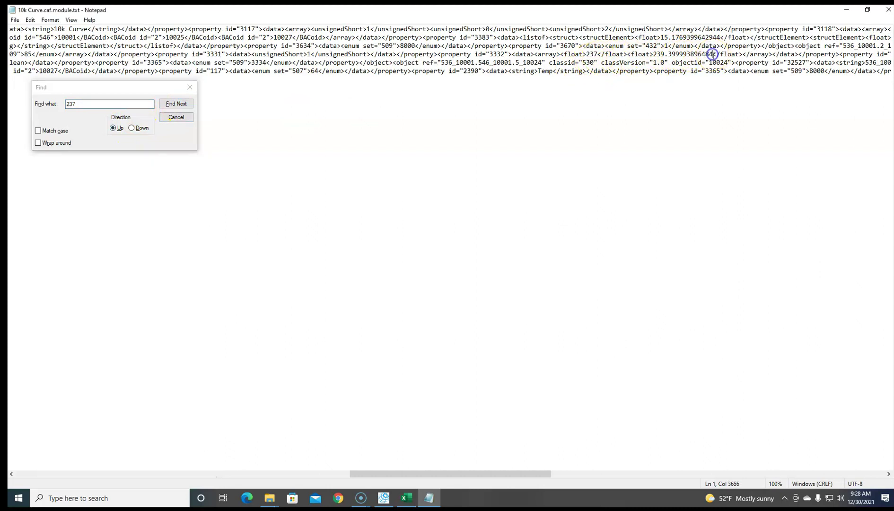
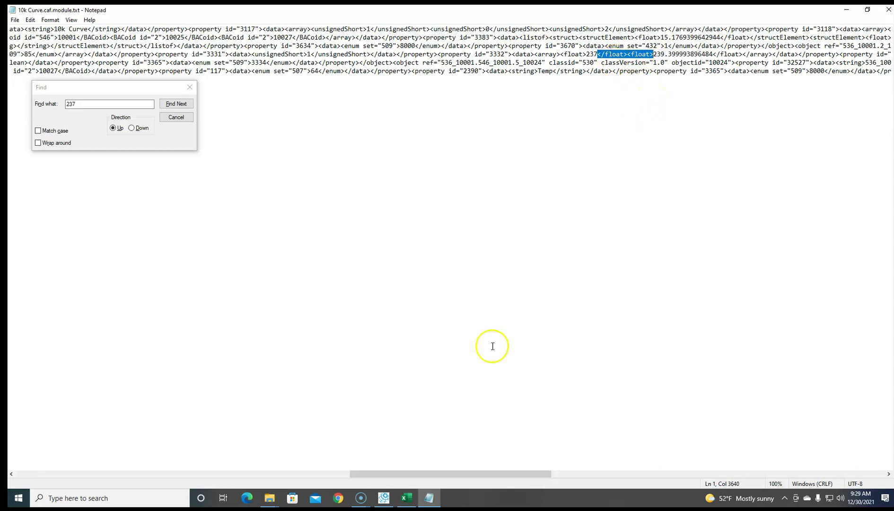
click(414, 502)
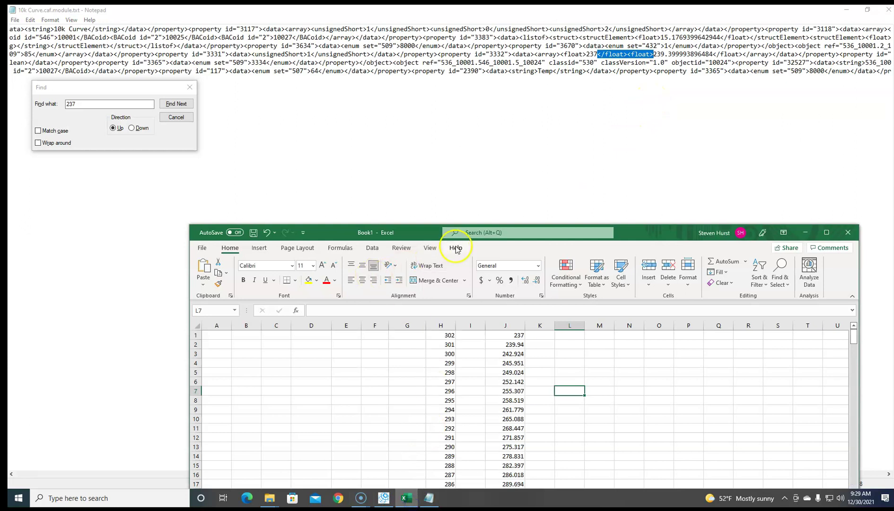
drag(642, 231, 648, 132)
click(226, 231)
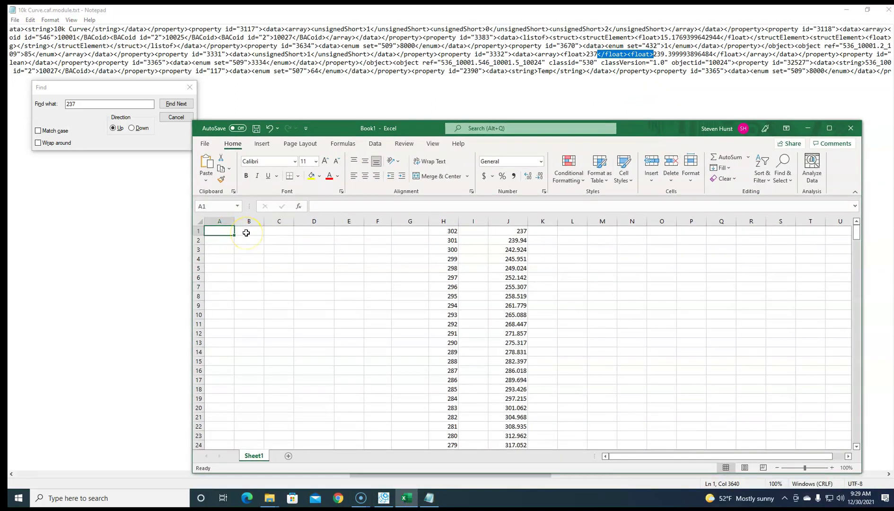
text(</float><float>)
click(307, 249)
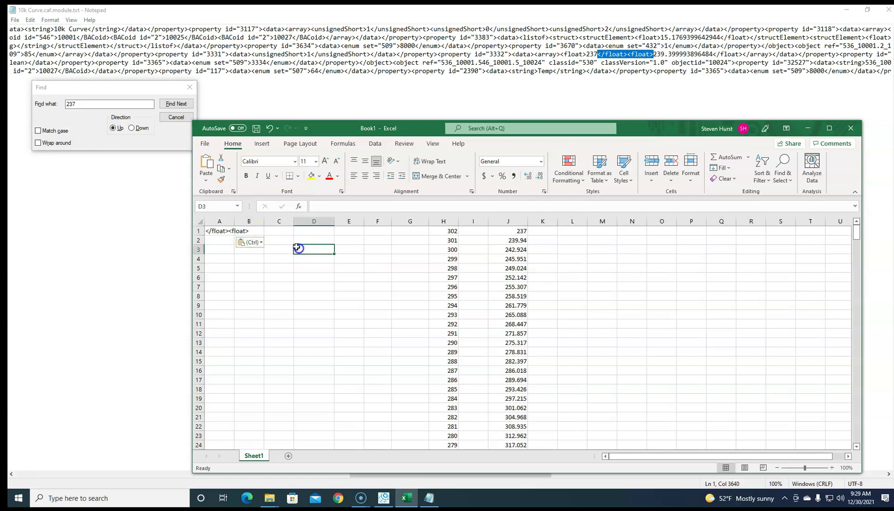
double_click(234, 221)
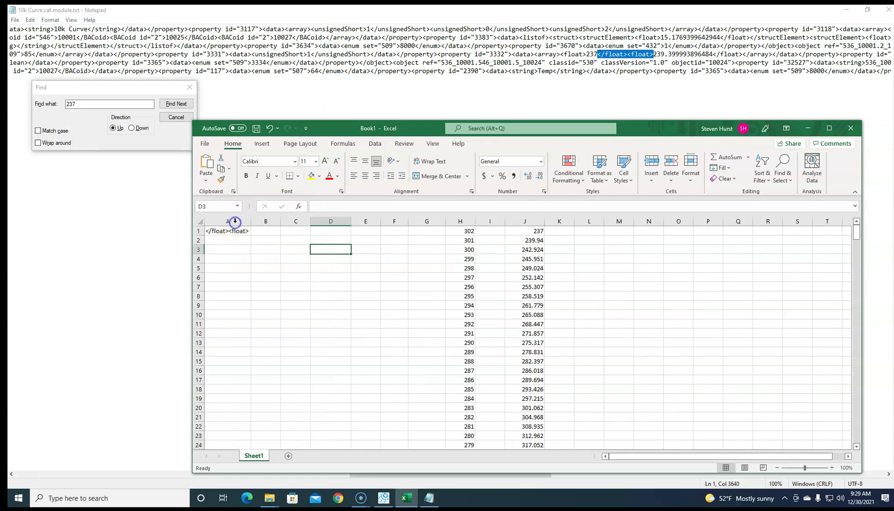
Enter the formula =A1&H1 in cell I1 and widen column I to fit its content
click(496, 230)
click(555, 230)
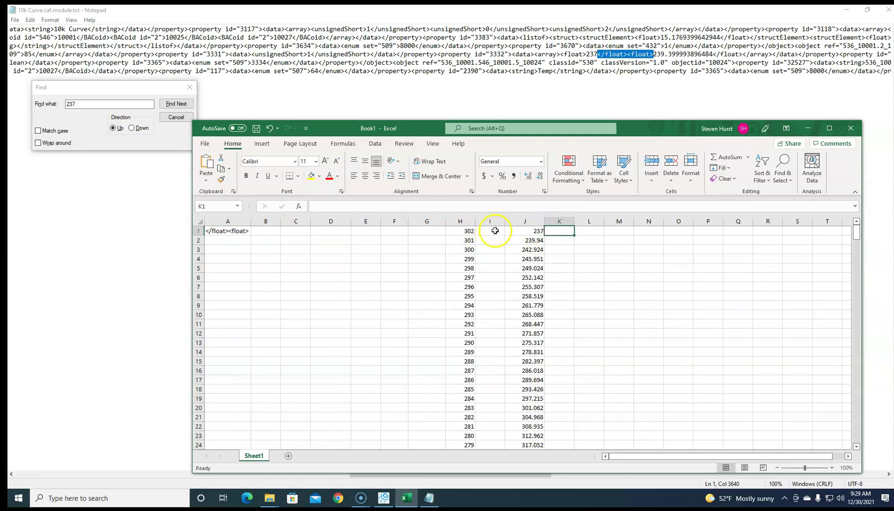
click(492, 231)
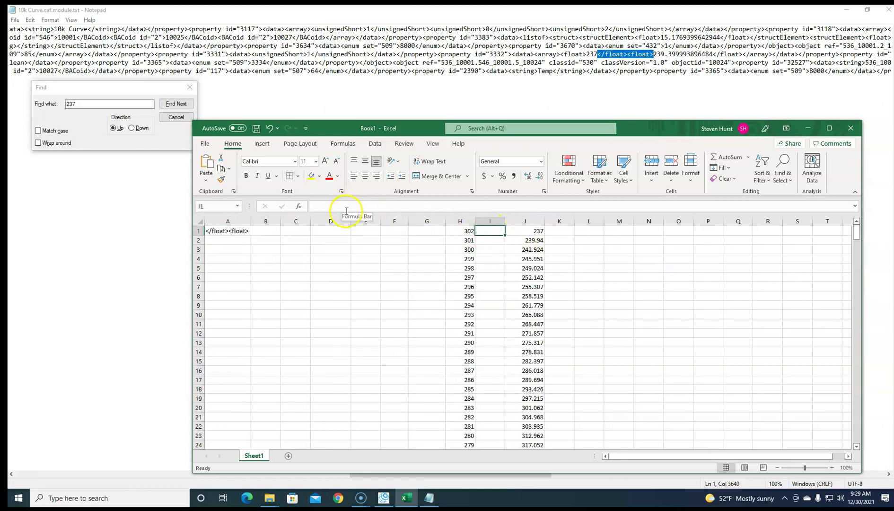
click(365, 203)
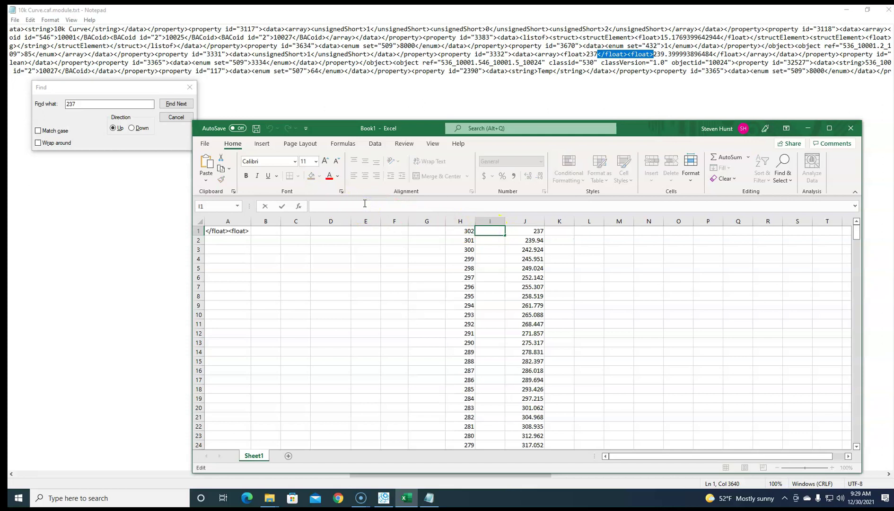
text(=)
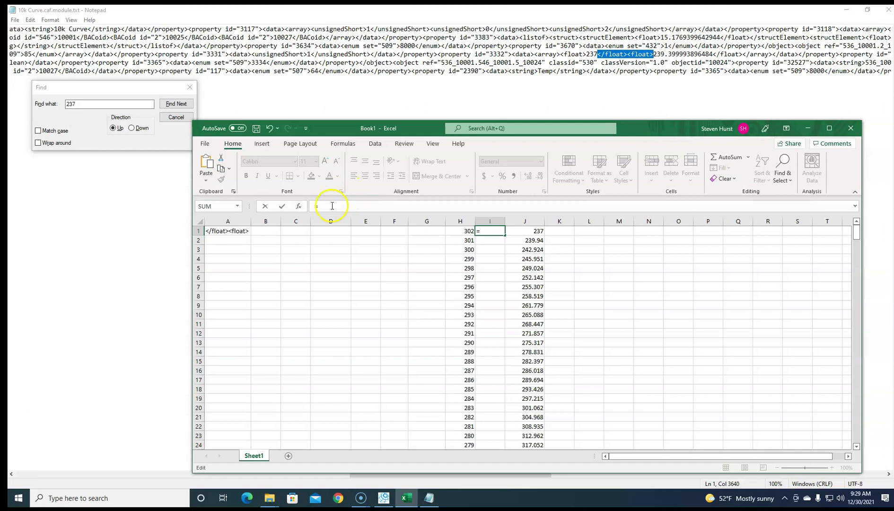
click(241, 232)
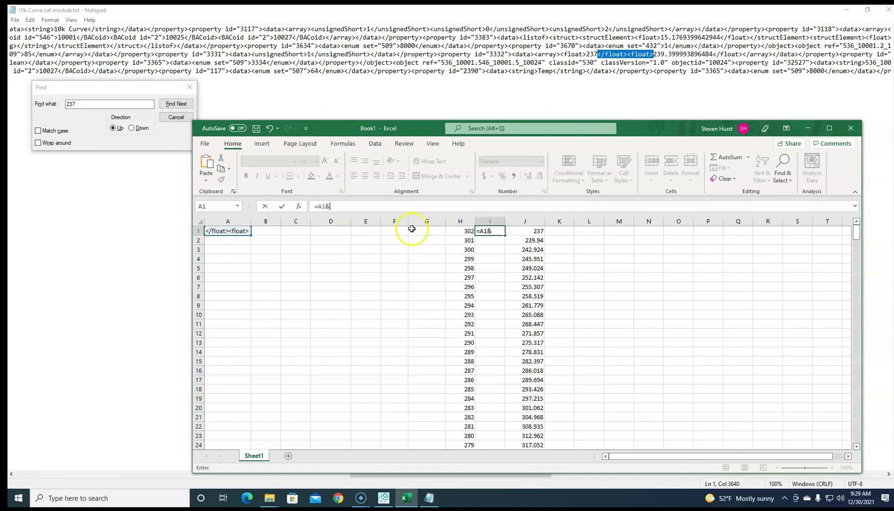
click(464, 231)
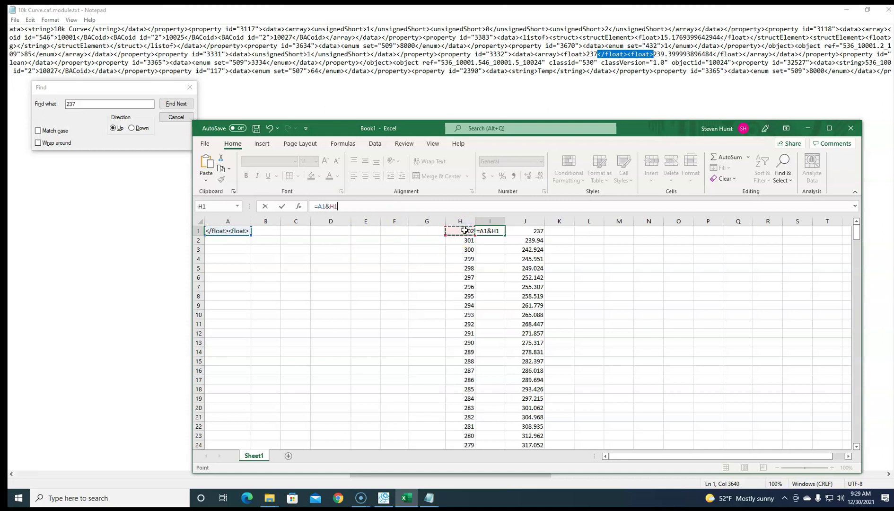
key(Return)
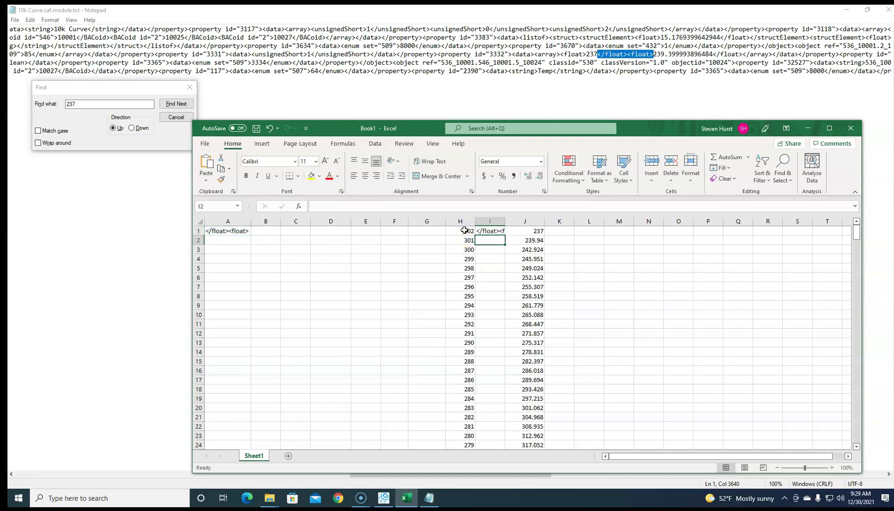
double_click(505, 221)
click(513, 239)
Make the tag reference absolute in cell I1 so the formula reads =$A$1&H1
click(509, 230)
click(319, 206)
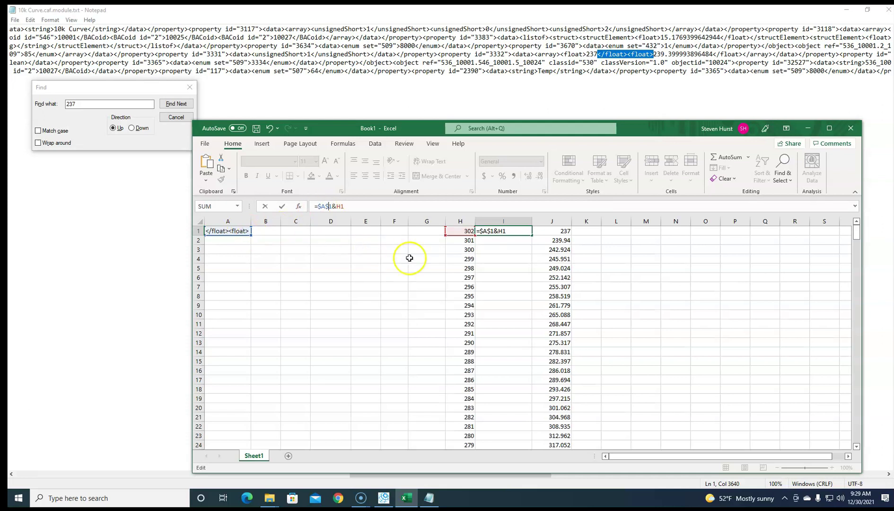
click(496, 247)
Fill the I1 formula down column I through row 343 and review the filled rows
click(499, 231)
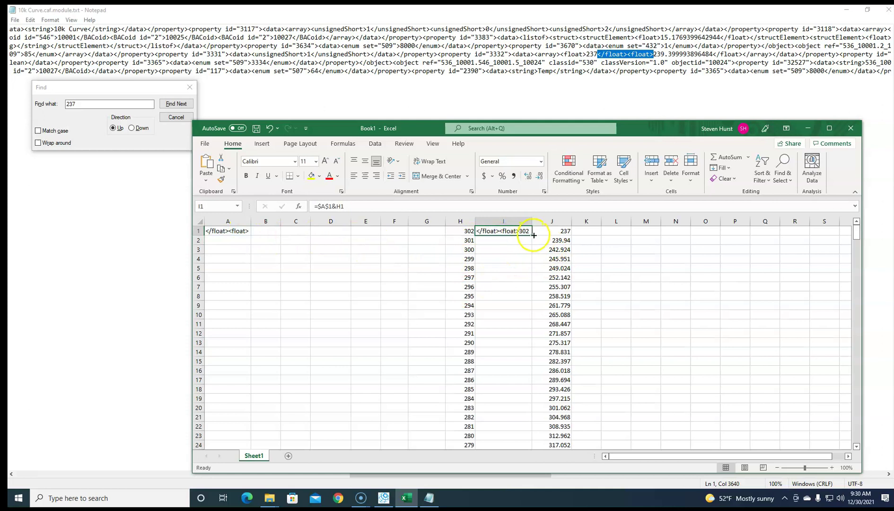
mouse_move(533, 221)
mouse_down()
mouse_move(543, 221)
mouse_move(539, 506)
mouse_move(509, 422)
mouse_up()
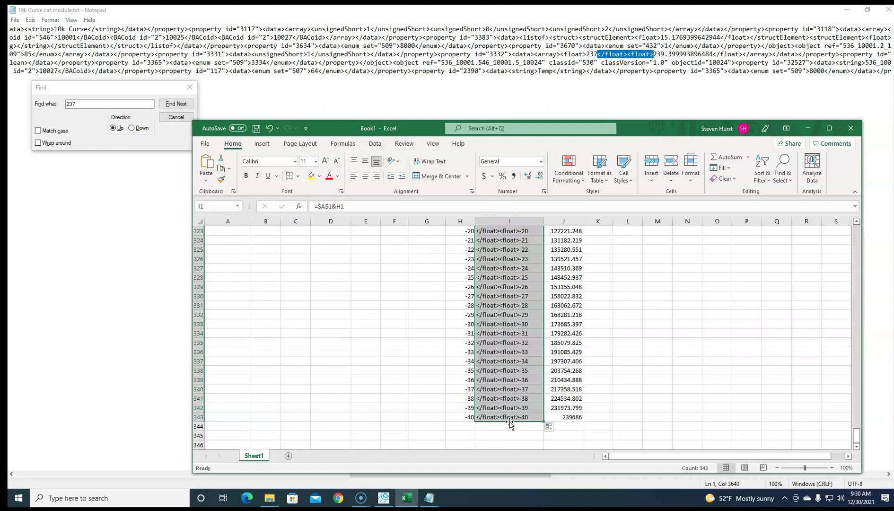
scroll(558, 397, up, 20)
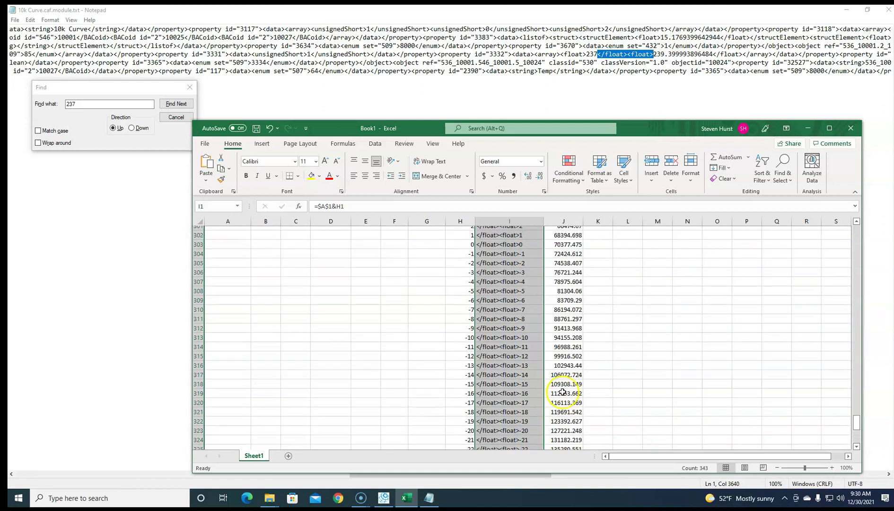
scroll(562, 390, up, 20)
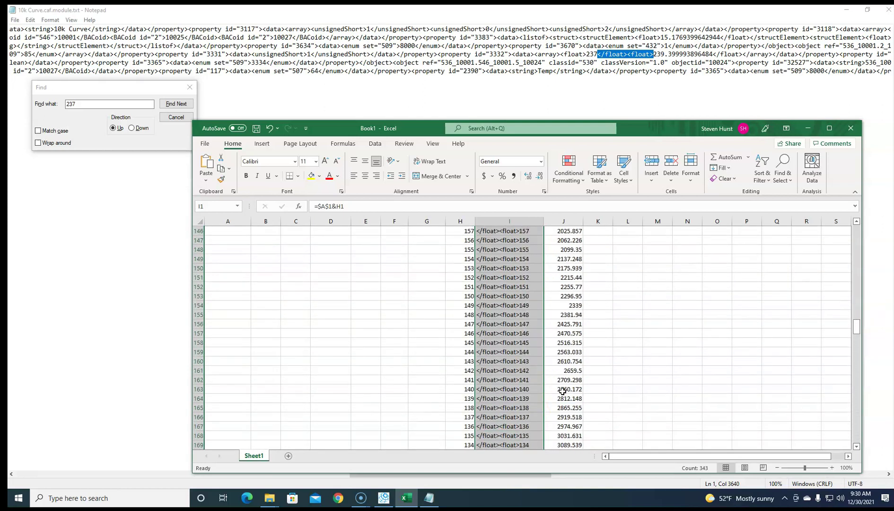
Copy the formula =$A$1&H1 from cell I1 into cell K1
scroll(561, 391, up, 20)
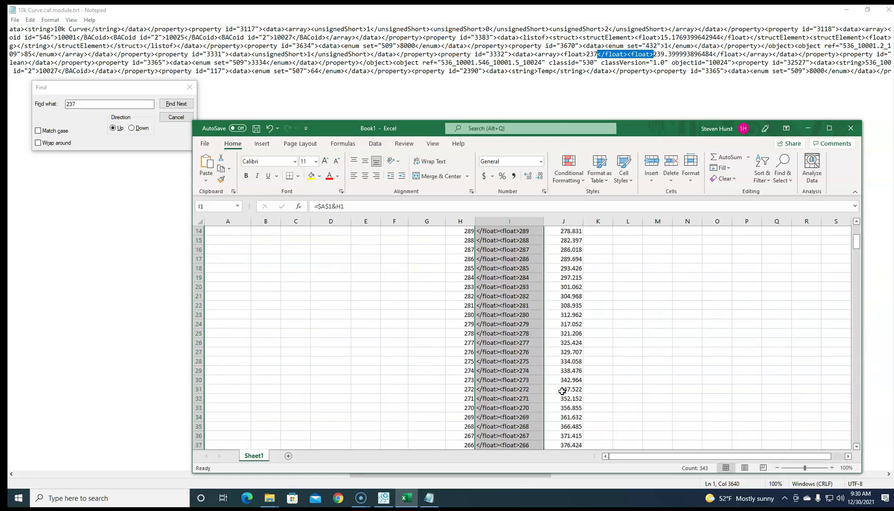
click(529, 231)
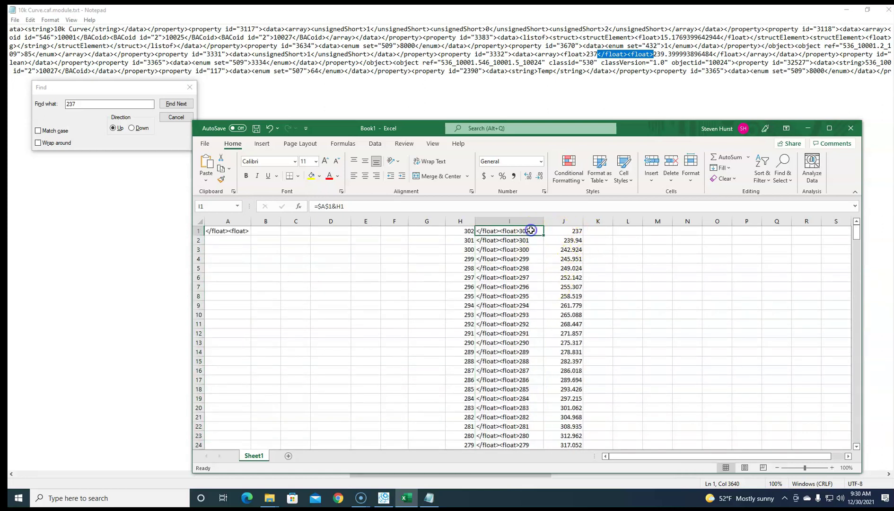
drag(371, 206, 316, 206)
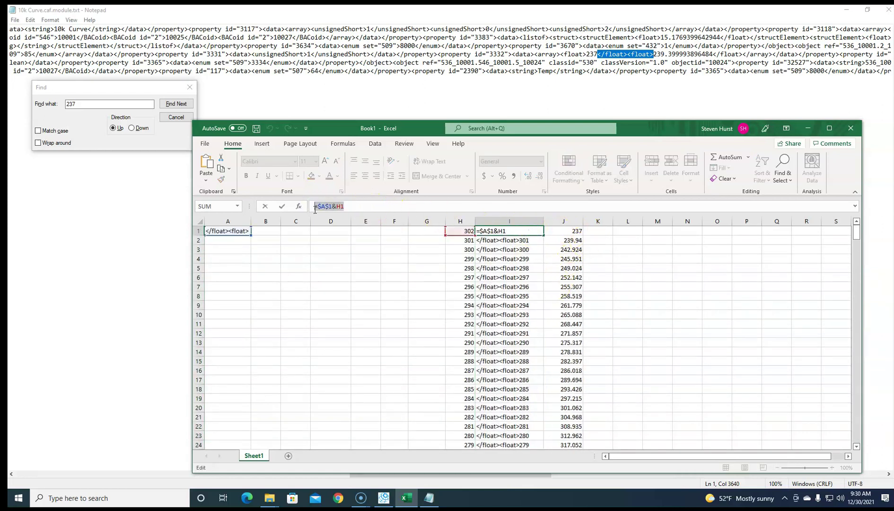
key(Return)
click(596, 233)
text(=$A$1&H1)
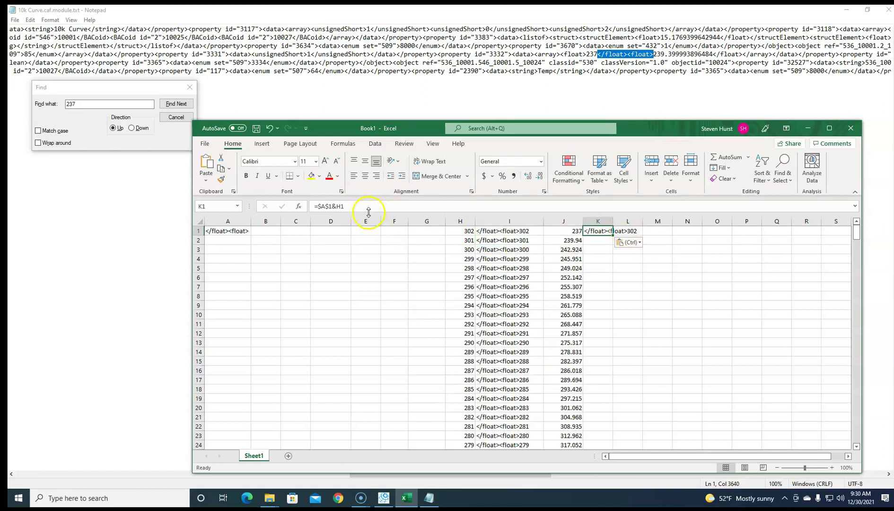
Change the formula in cell K1 to =$A$1&J1 and widen column K to fit its content
click(341, 206)
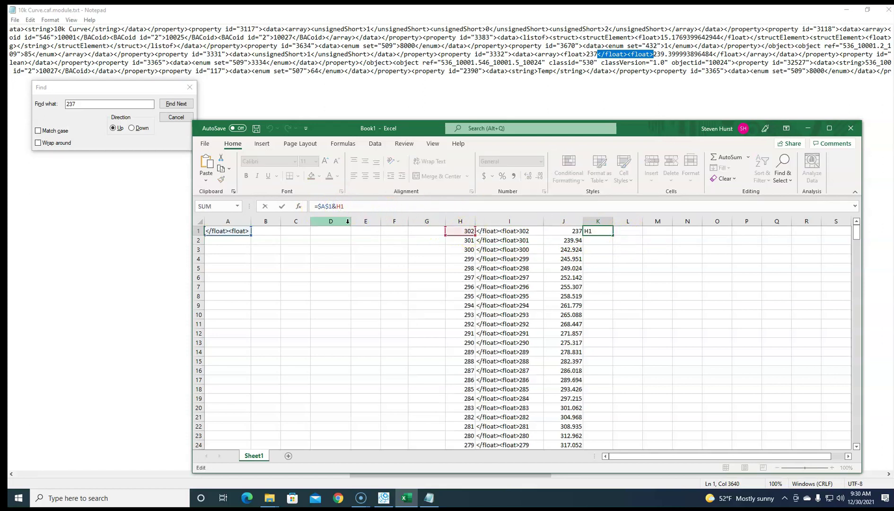
click(346, 213)
key(BackSpace)
text(J)
key(Return)
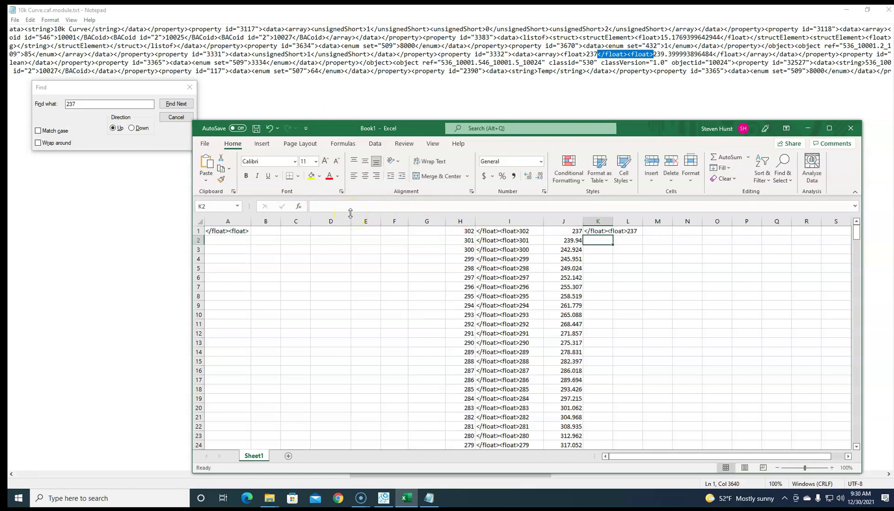
double_click(613, 221)
click(581, 240)
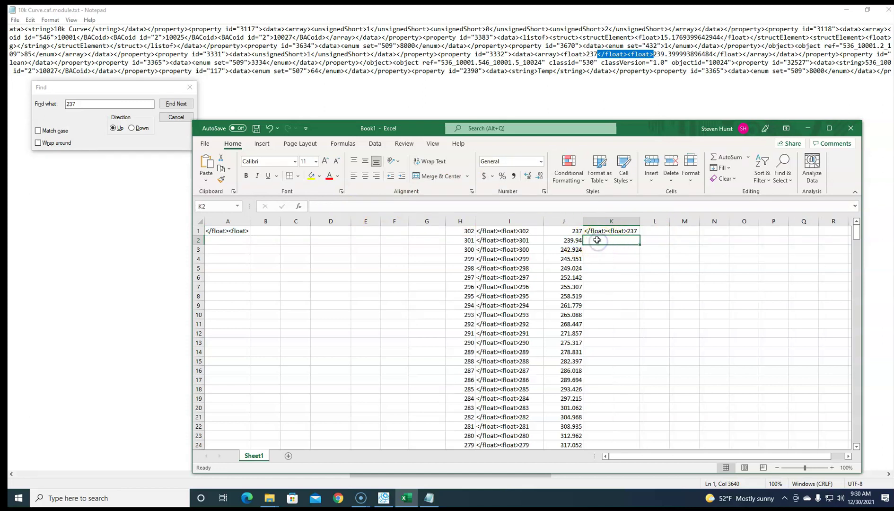
Fill the K1 formula down column K through row 343, refit the column width and review the filled rows
click(634, 230)
drag(638, 235, 618, 421)
double_click(639, 223)
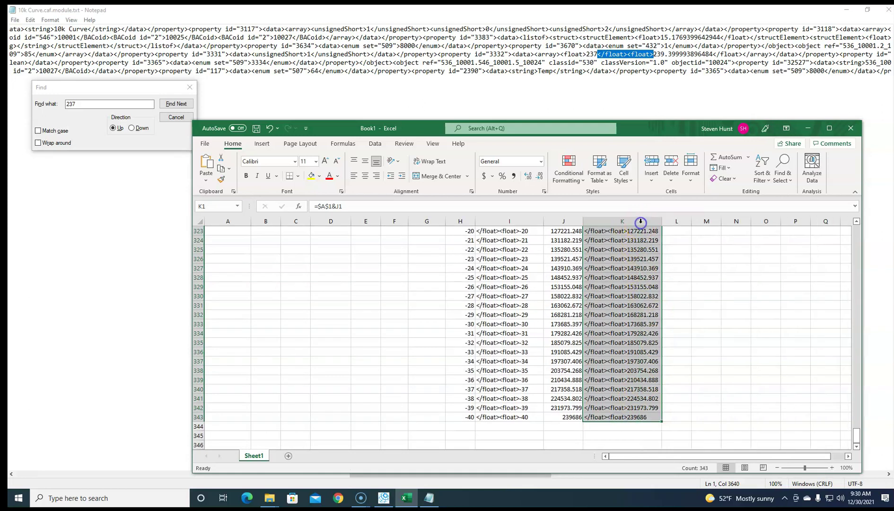
scroll(638, 258, up, 20)
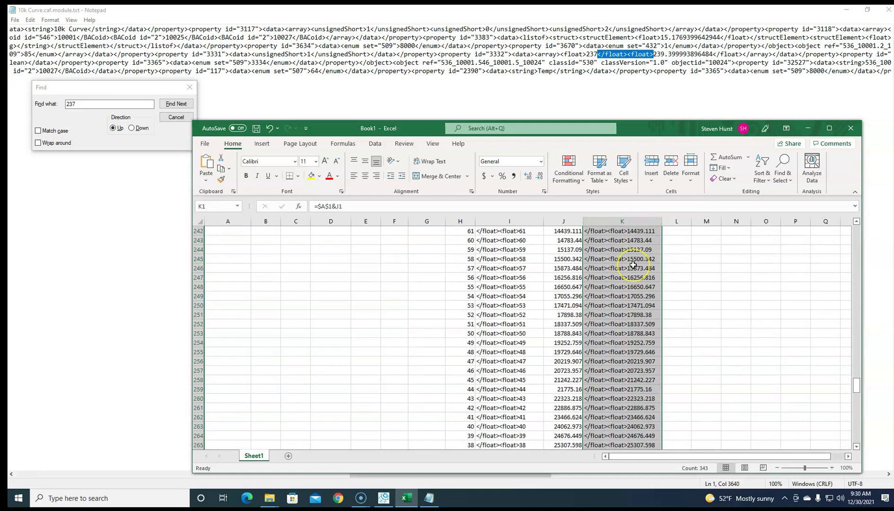
scroll(632, 265, up, 10)
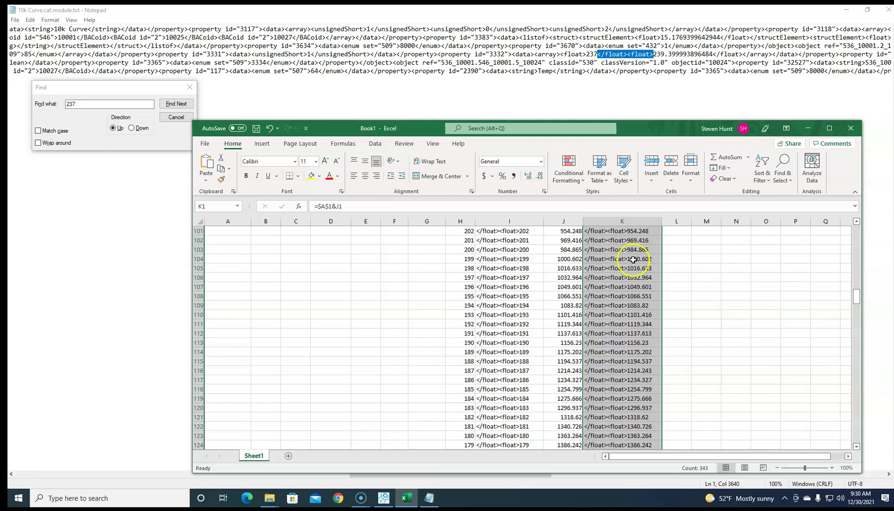
scroll(631, 259, up, 4)
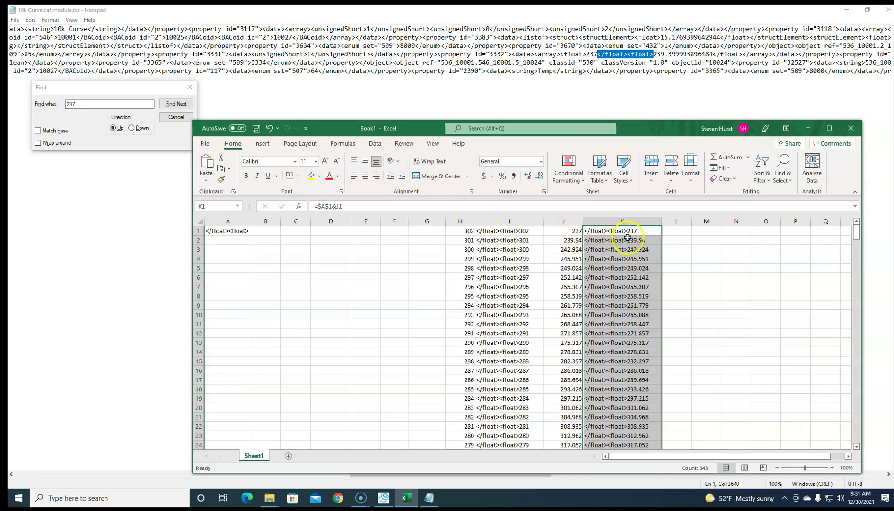
Replace the formulas in column I with their values by copying the column and pasting values over itself
click(517, 221)
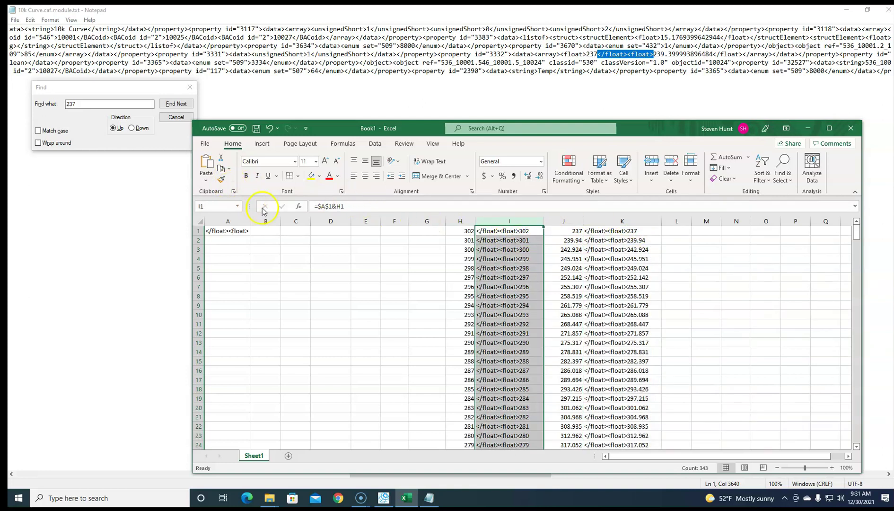
key(ctrl+c)
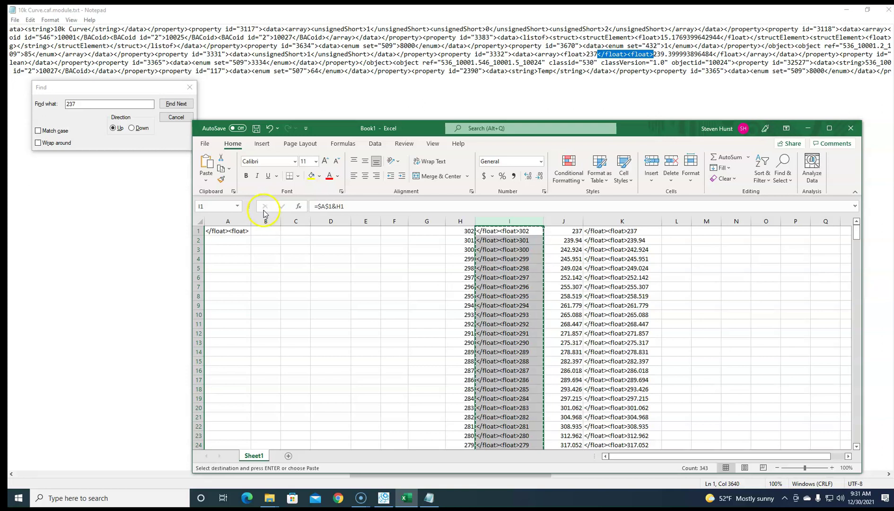
click(206, 180)
click(205, 249)
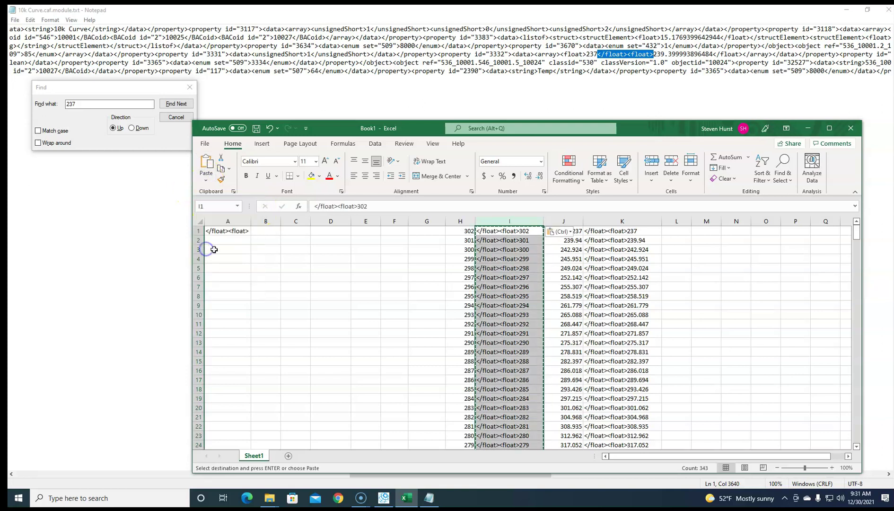
Convert column K's formulas to plain values in place and check cell K4's content
click(621, 221)
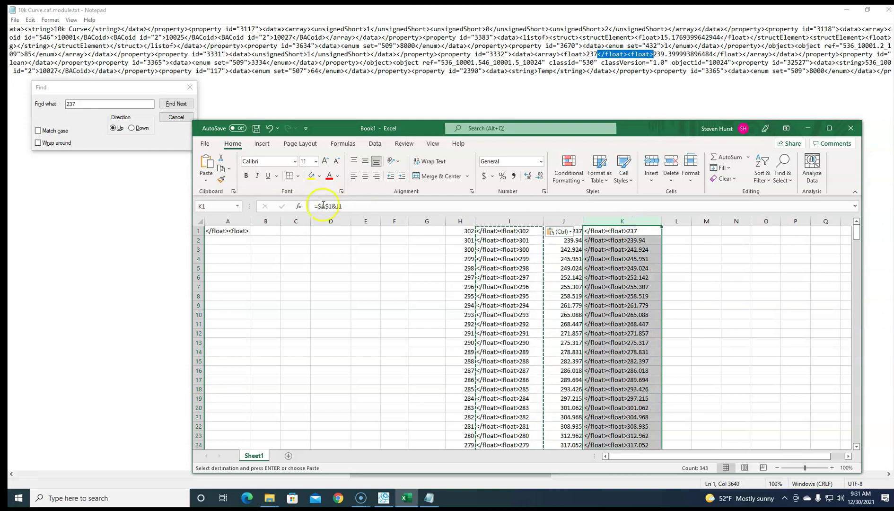
key(ctrl+c)
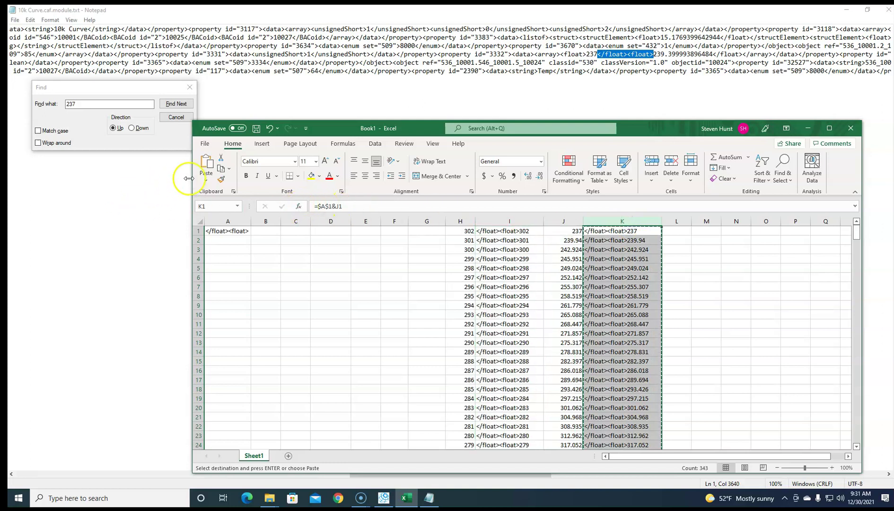
click(207, 184)
click(205, 250)
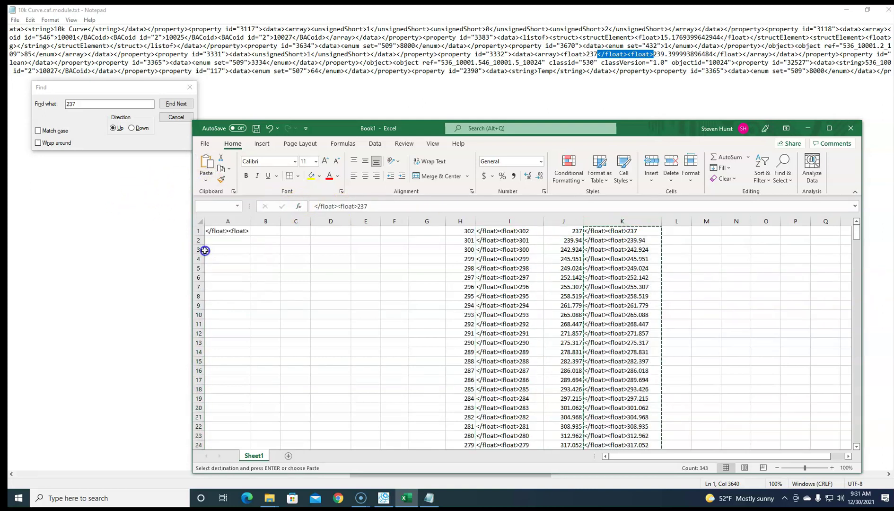
click(620, 259)
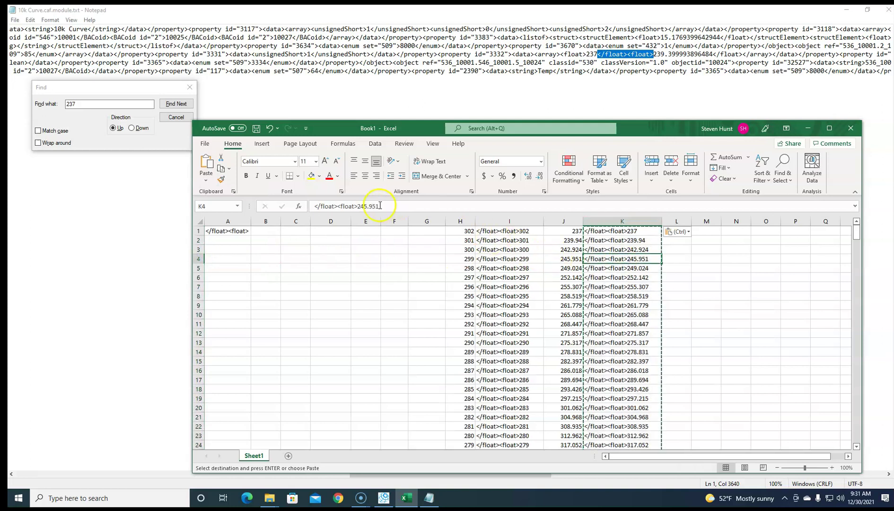
Copy the tagged strings in column K from cell K3 through K343
click(634, 221)
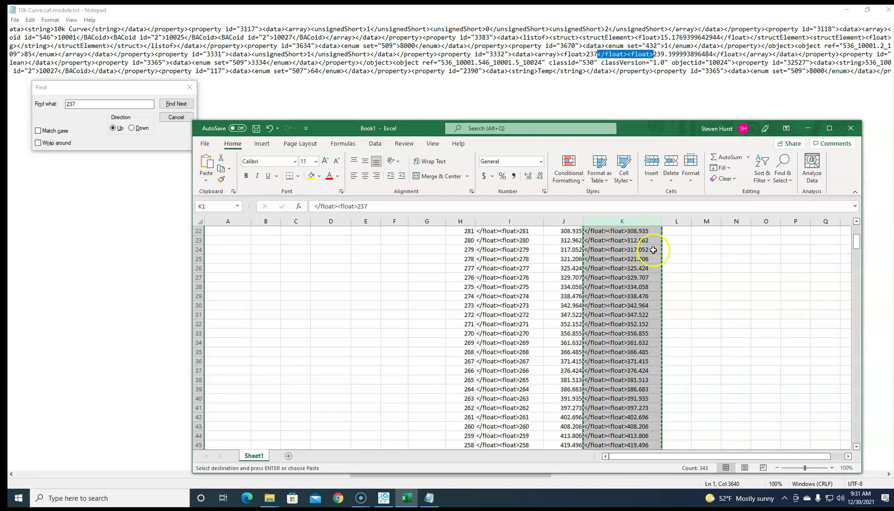
click(645, 232)
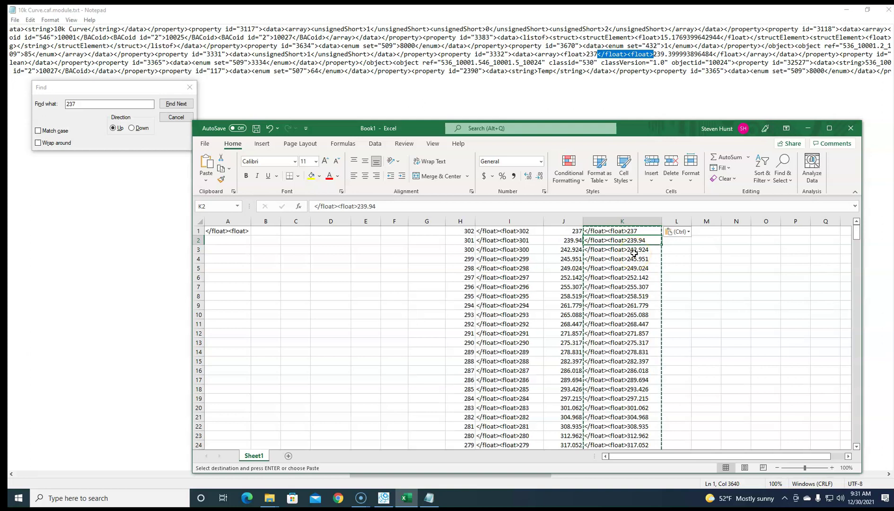
scroll(633, 253, down, 20)
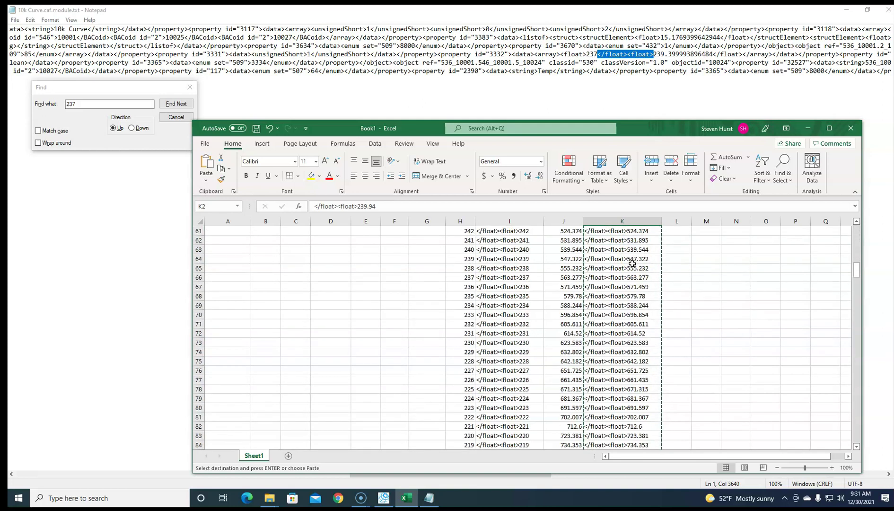
scroll(635, 293, down, 20)
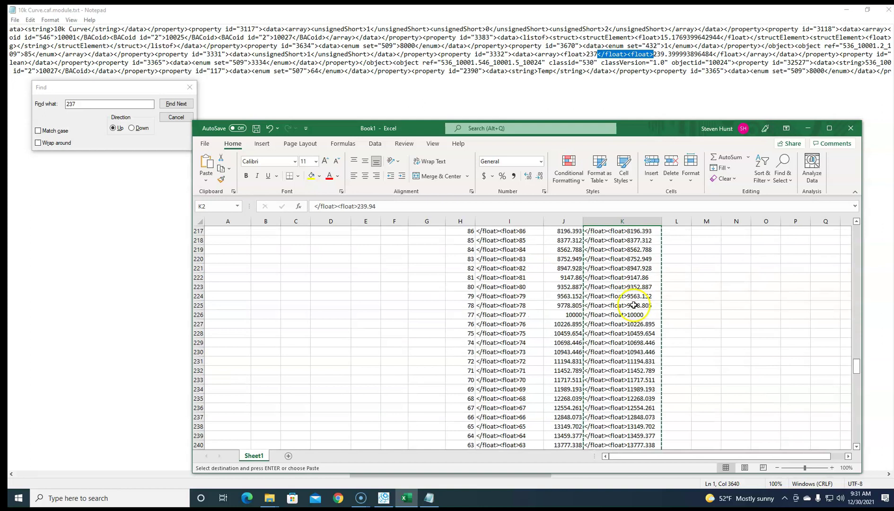
scroll(634, 314, up, 20)
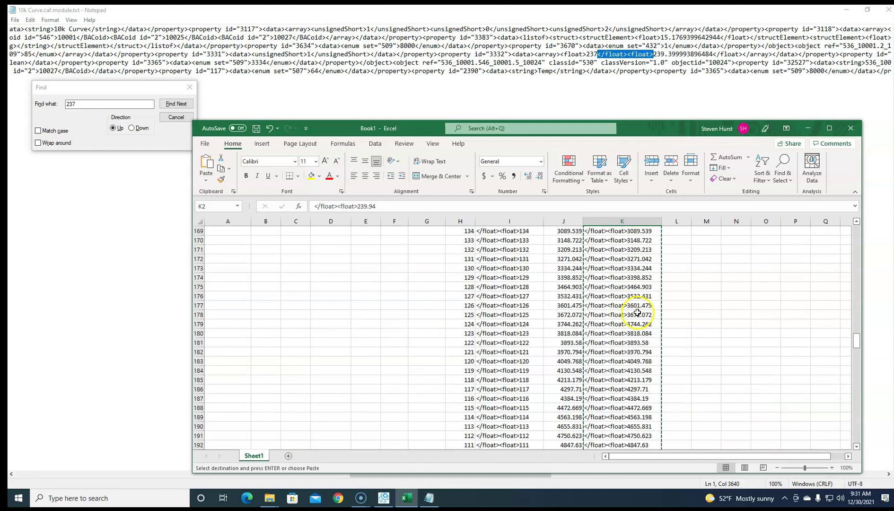
scroll(638, 312, up, 20)
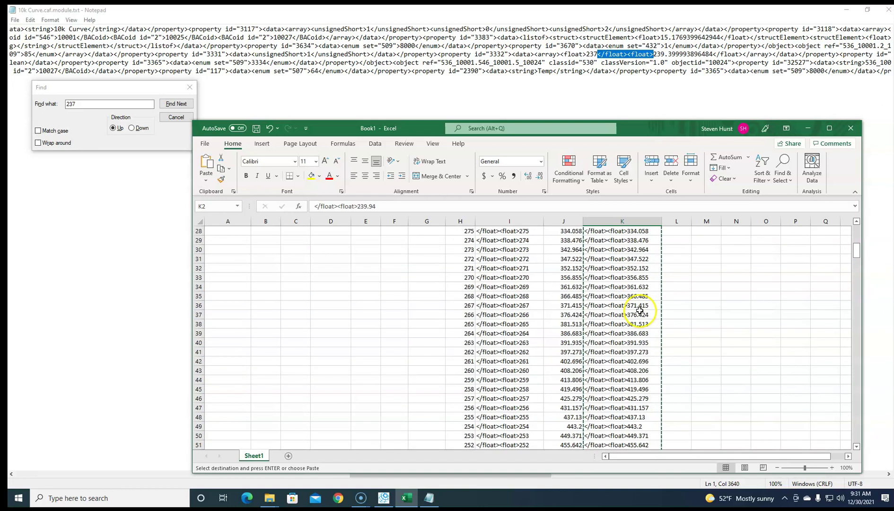
scroll(640, 268, up, 1)
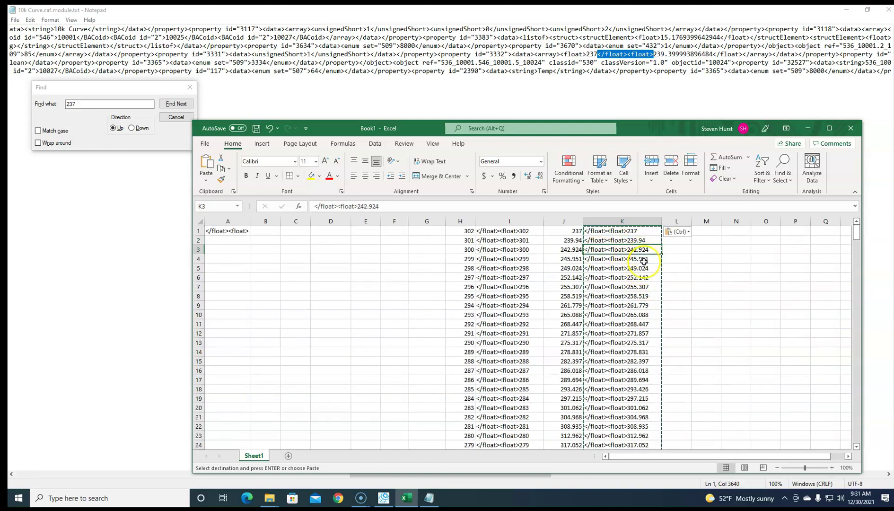
scroll(642, 259, down, 20)
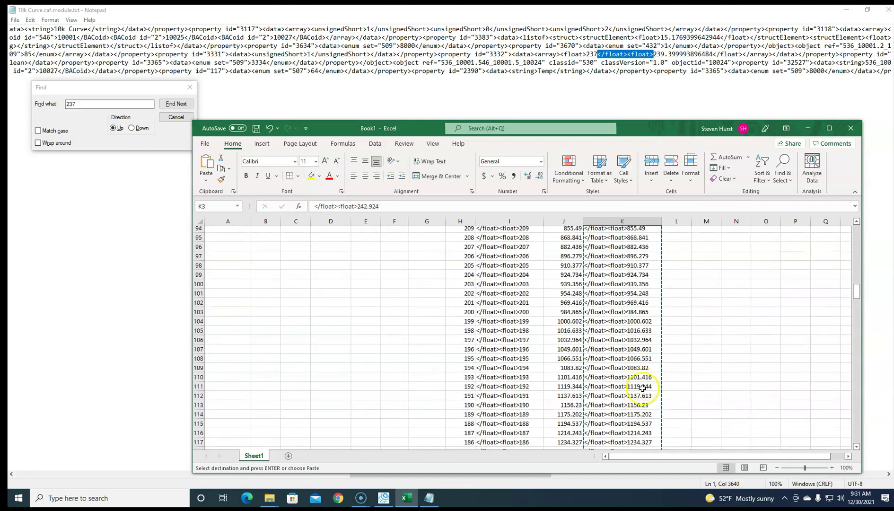
scroll(641, 389, down, 20)
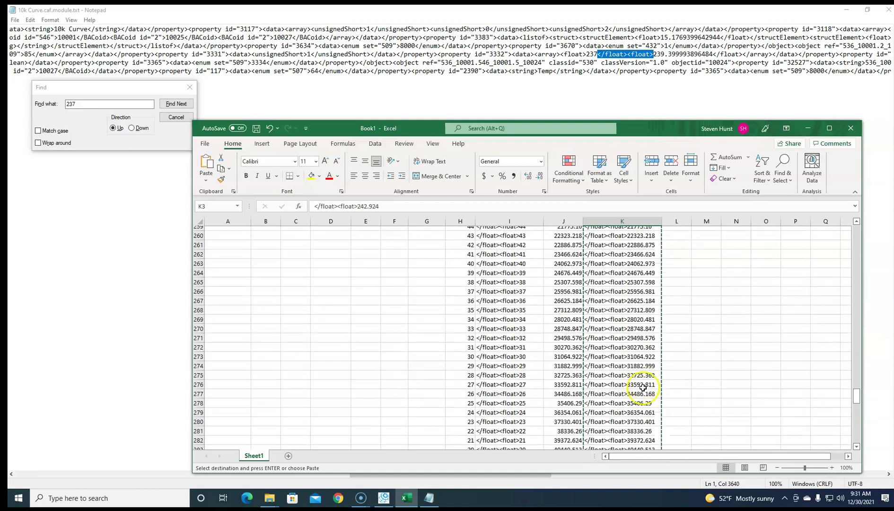
scroll(643, 388, down, 8)
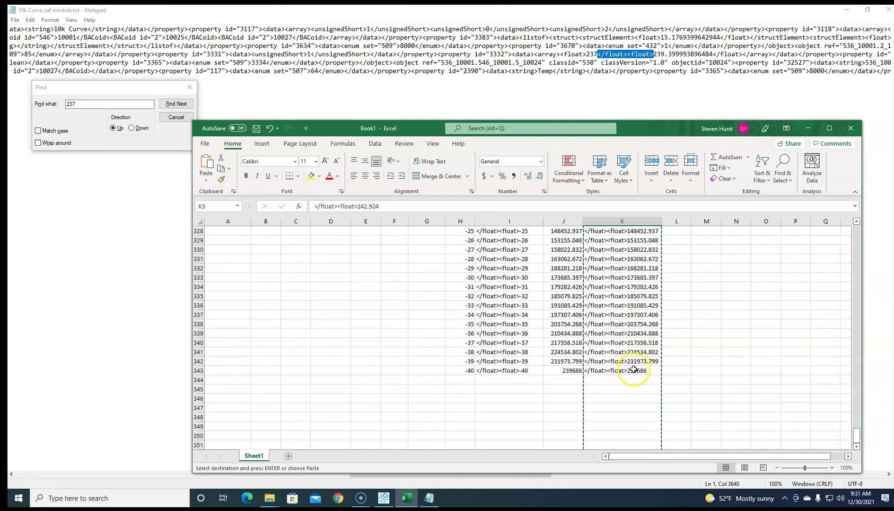
shift+click(633, 369)
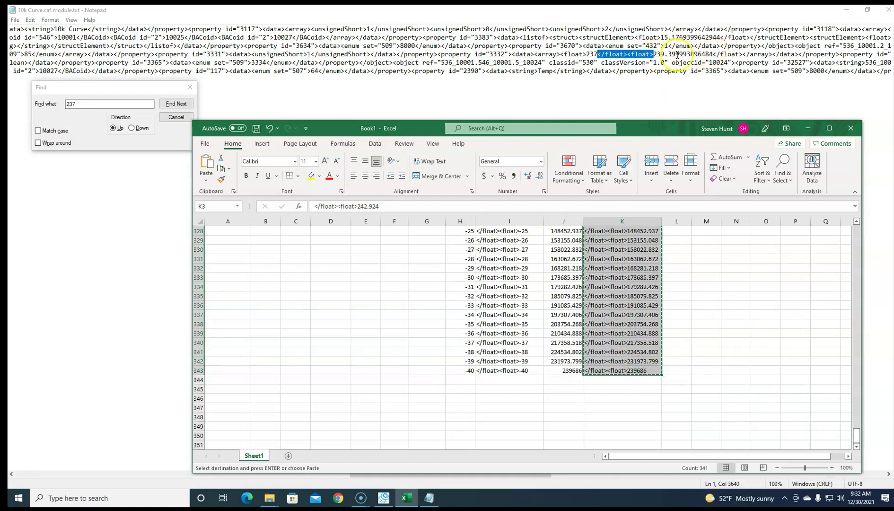
Switch to the Notepad module file and paste the copied strings directly after 239.399993896484, before its closing float tag
click(712, 53)
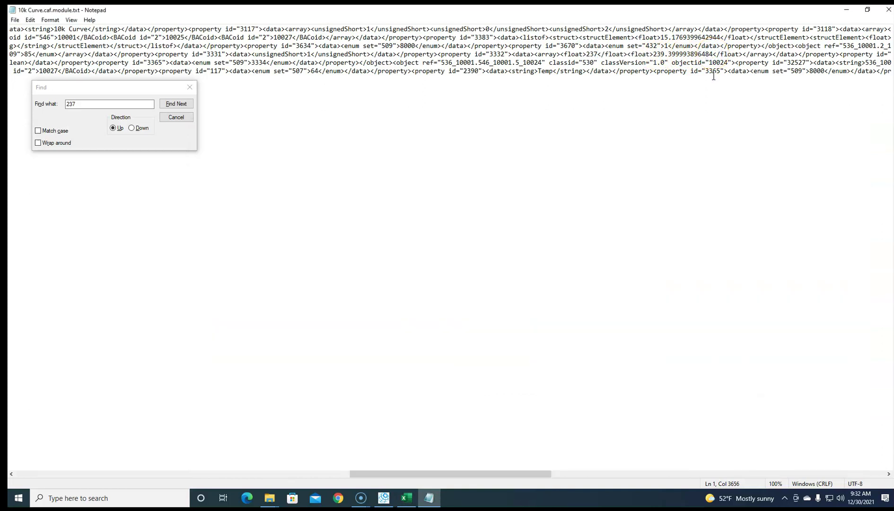
key(ctrl+v)
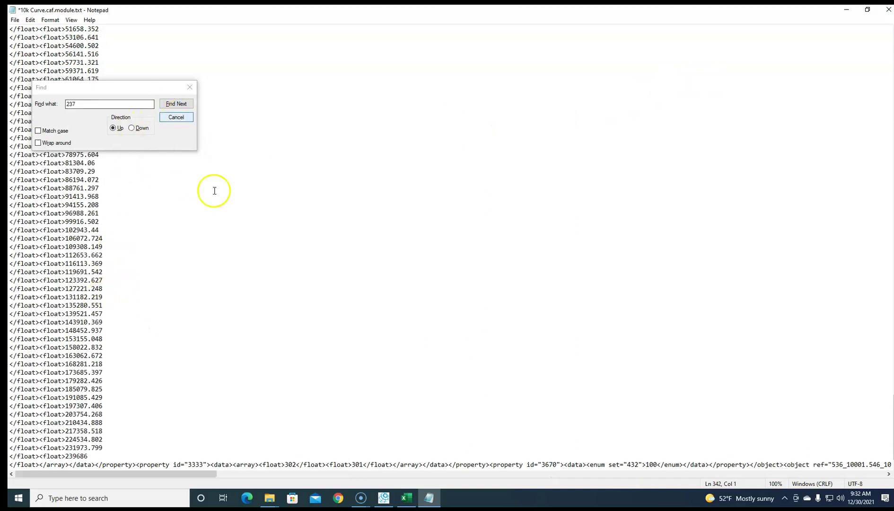
scroll(416, 446, down, 1)
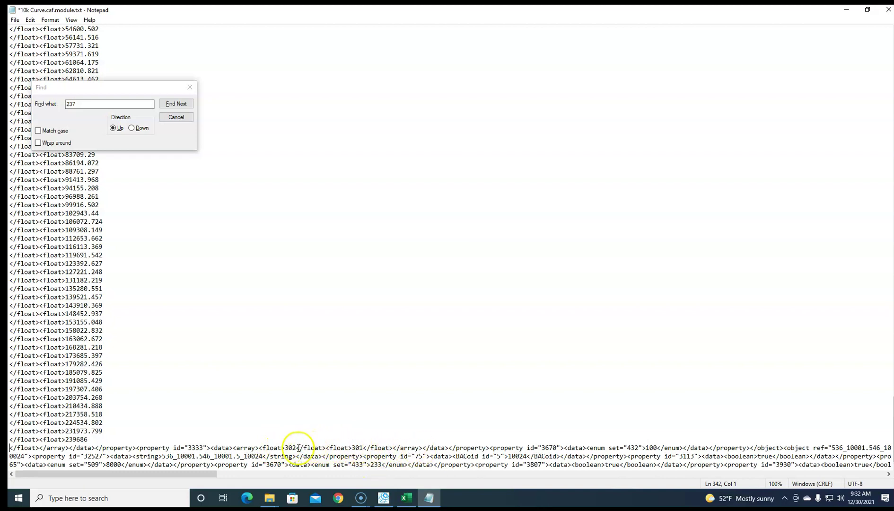
Switch to the Excel workbook and copy the tagged strings in column I from cell I3 through I343
click(405, 498)
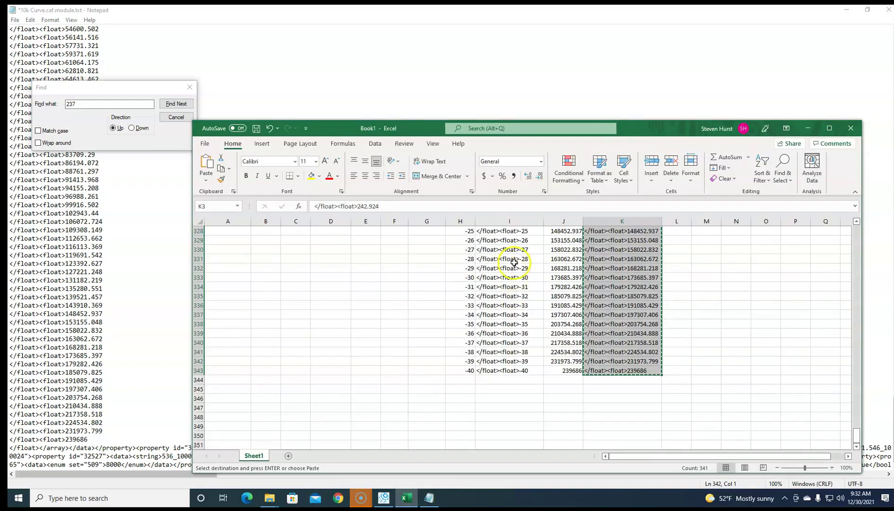
scroll(514, 262, up, 20)
scroll(517, 259, up, 20)
scroll(518, 259, up, 15)
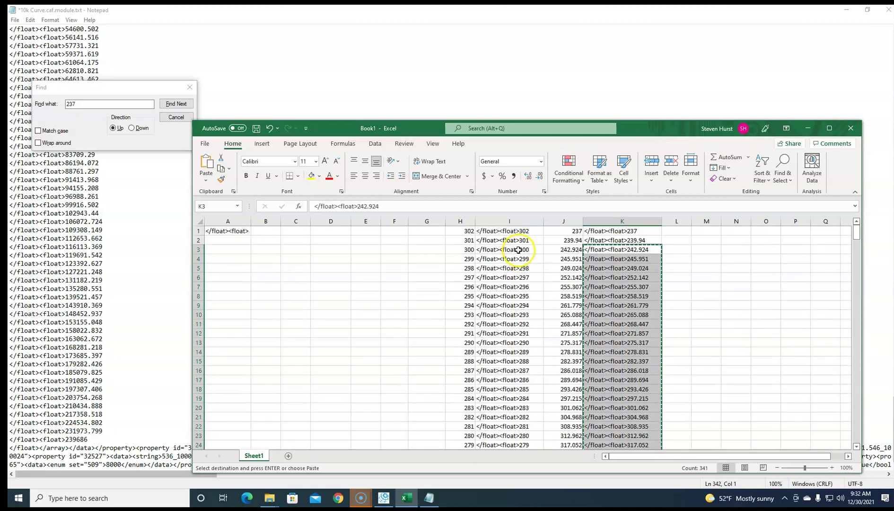
click(518, 250)
scroll(517, 279, down, 14)
scroll(515, 292, down, 20)
scroll(518, 322, down, 20)
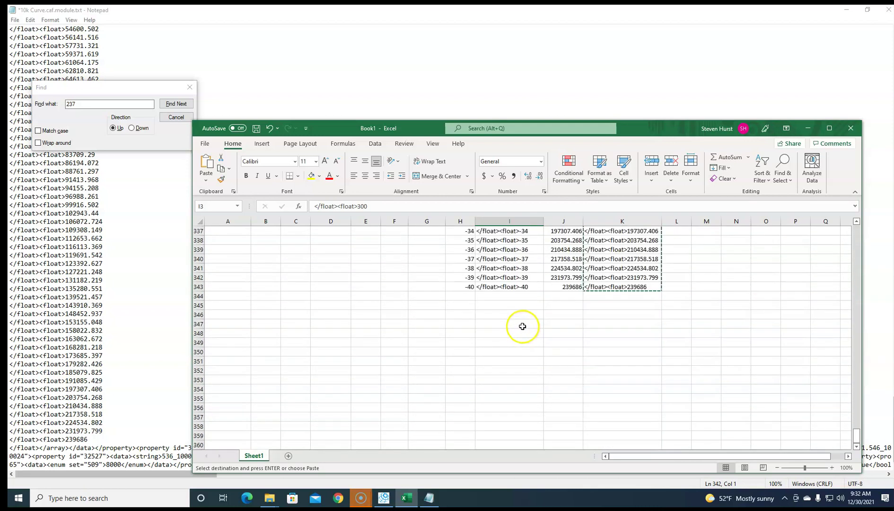
shift+click(519, 287)
key(ctrl+c)
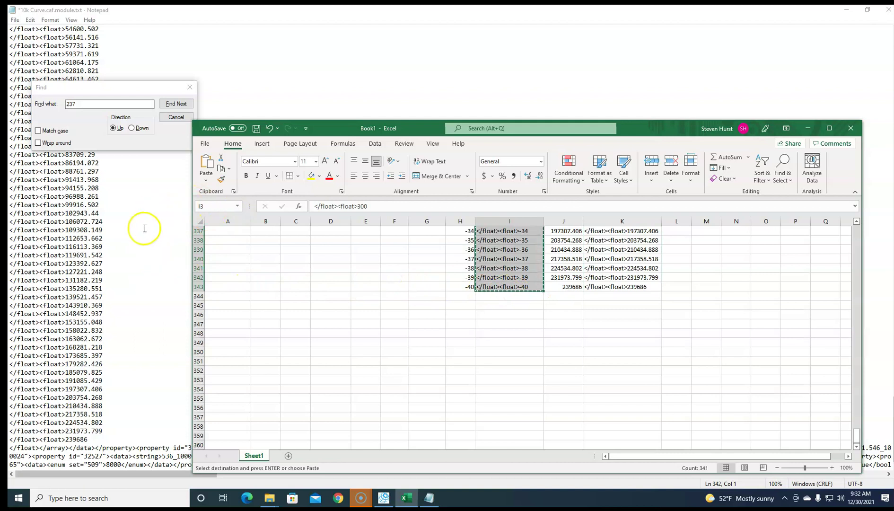
Paste the copied strings into the Notepad module file directly after 301, before its closing float tag, and dismiss the Find dialog
click(145, 229)
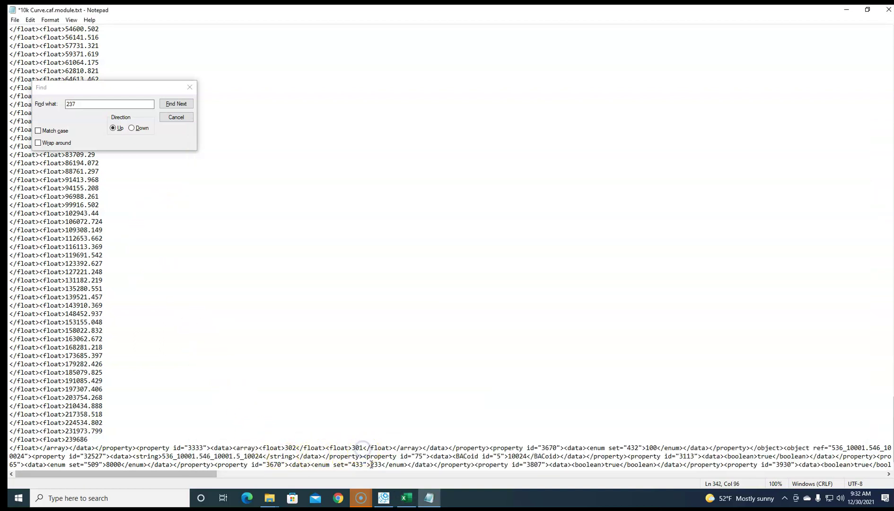
key(ctrl+v)
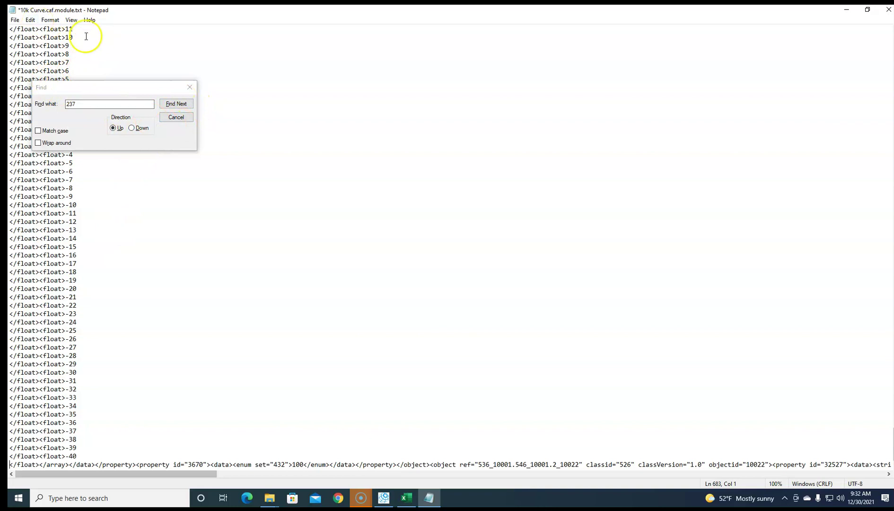
click(176, 118)
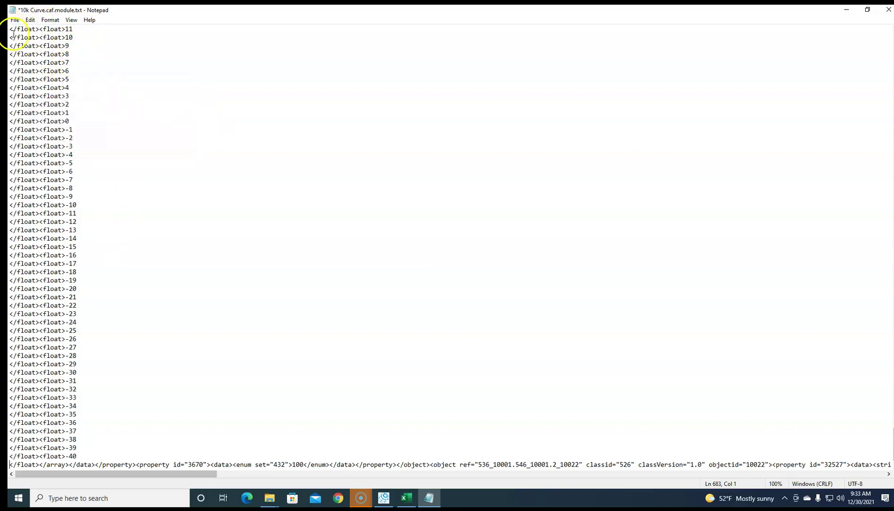
Save the edited 10k Curve.caf.module.txt file and close Notepad
click(14, 22)
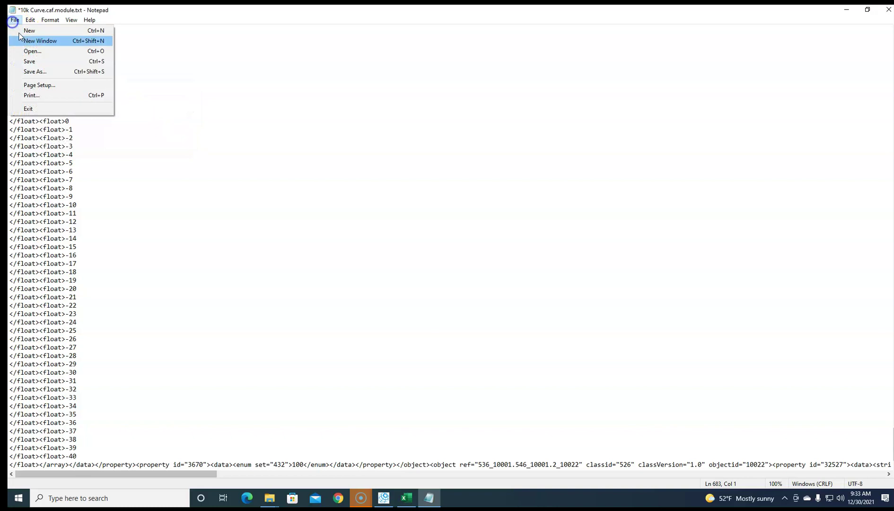
click(45, 62)
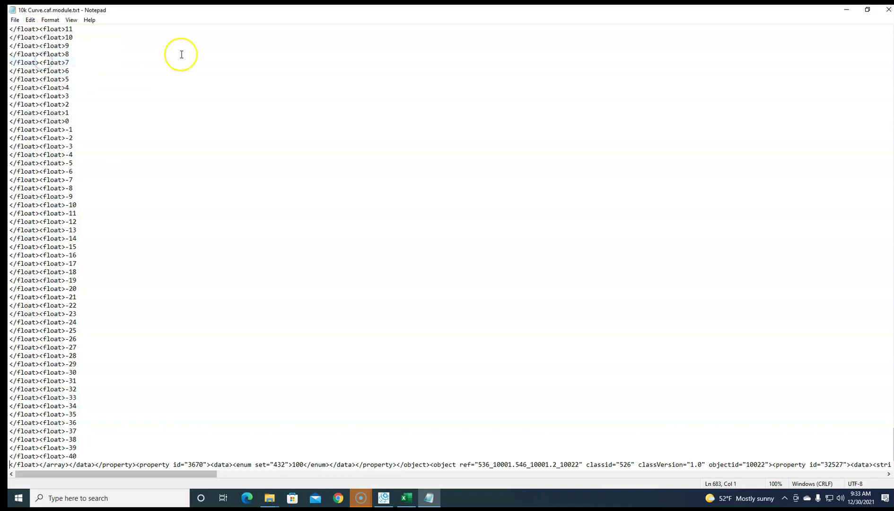
click(888, 9)
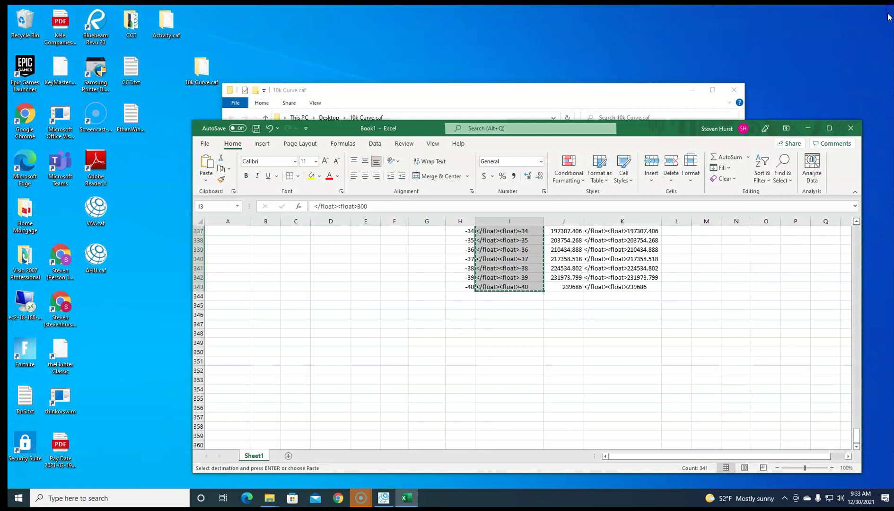
Rename the text file in the 10k Curve.caf folder as 10k Curve.caf.module.xml, accept the extension change and close the folder window
click(511, 90)
click(309, 147)
click(308, 148)
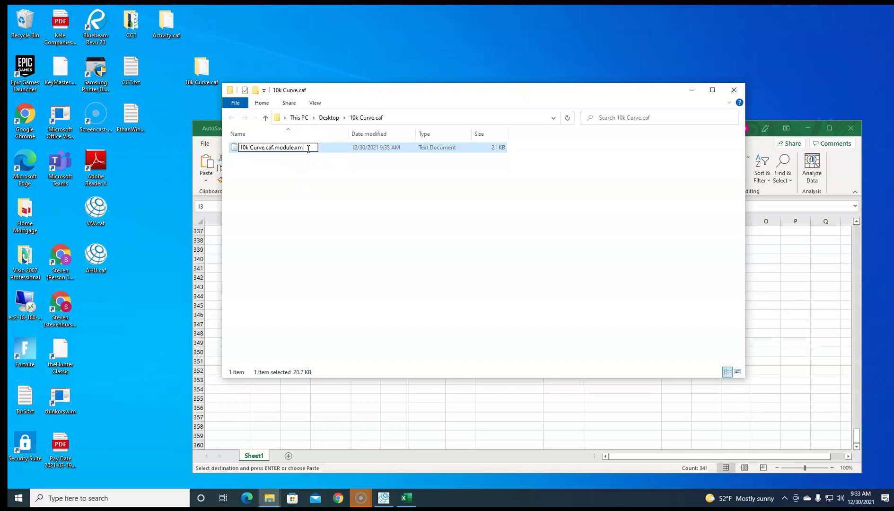
text(xml)
key(Return)
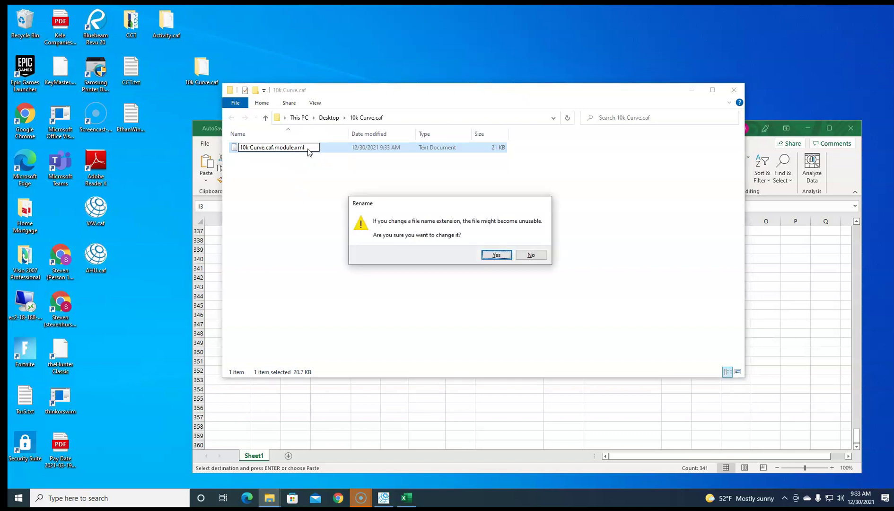
click(504, 255)
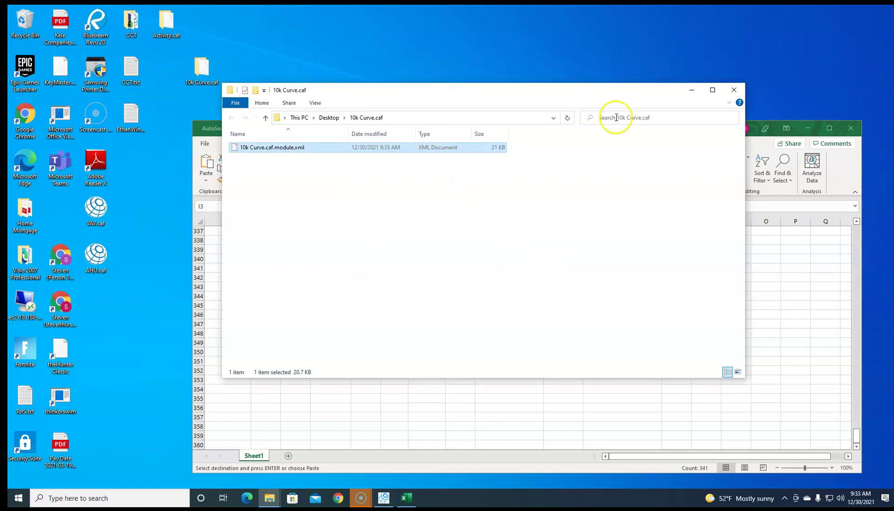
click(733, 90)
Compress the desktop folder 10k Curve.caf into a zip file and place the archive beside the folder
click(201, 69)
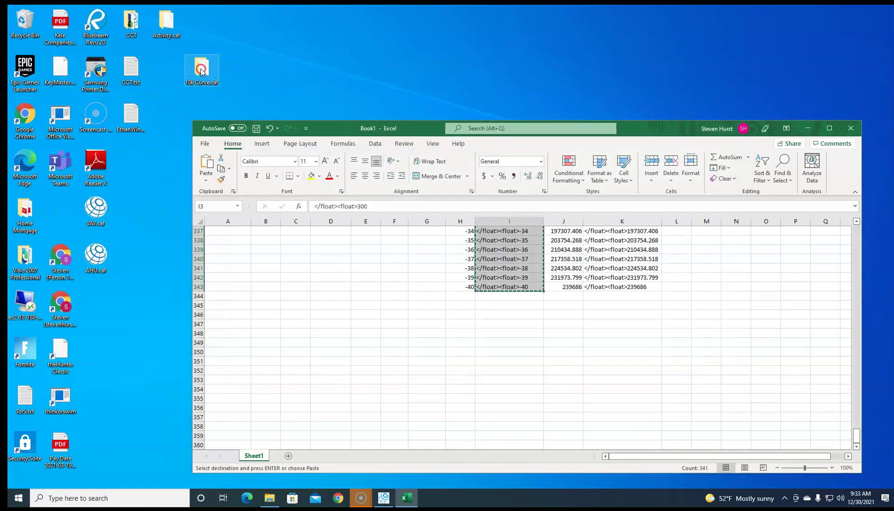
right_click(202, 71)
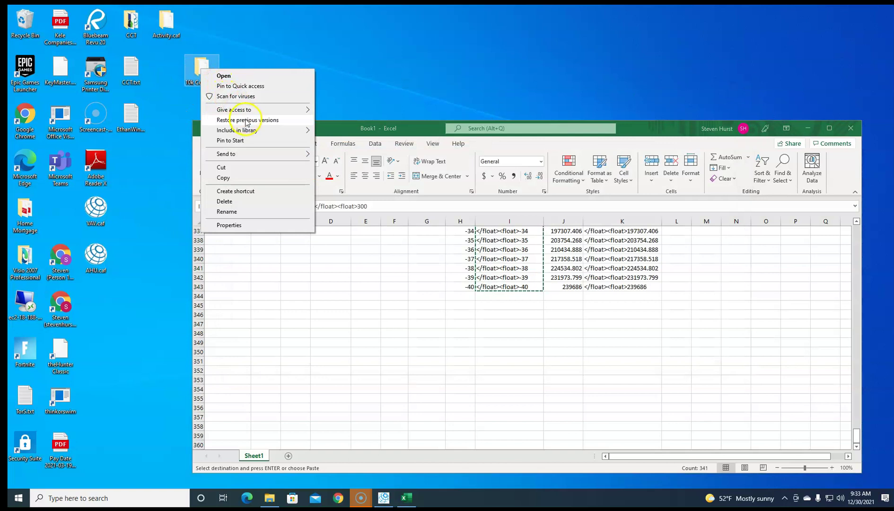
mouse_move(254, 154)
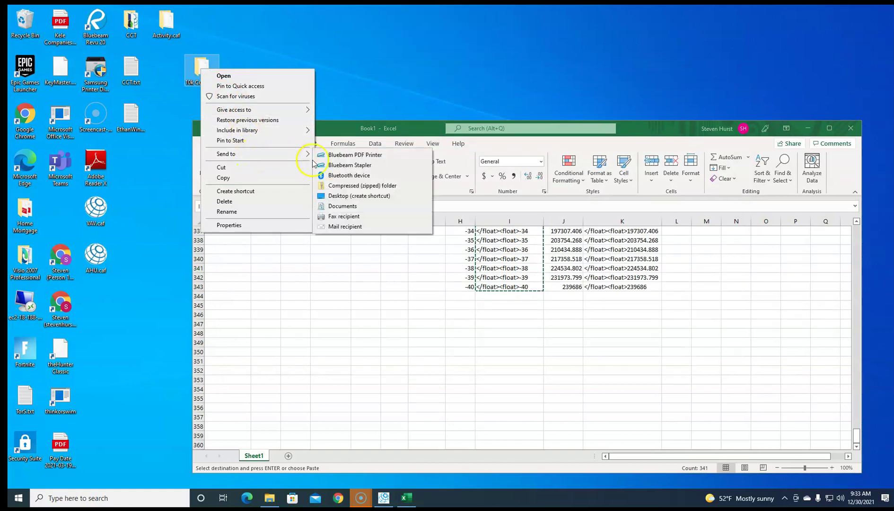
click(353, 186)
drag(60, 208, 274, 83)
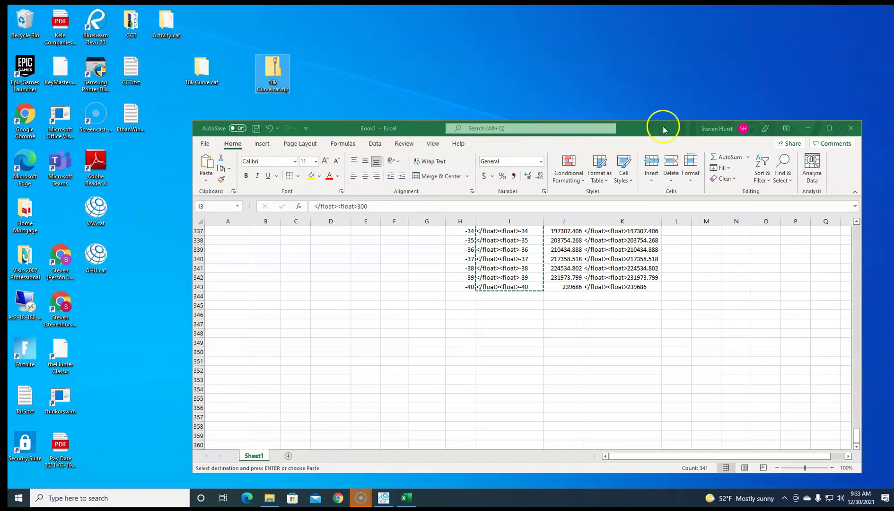
Cancel closing the unsaved Excel workbook and minimize its window to clear the desktop
click(850, 128)
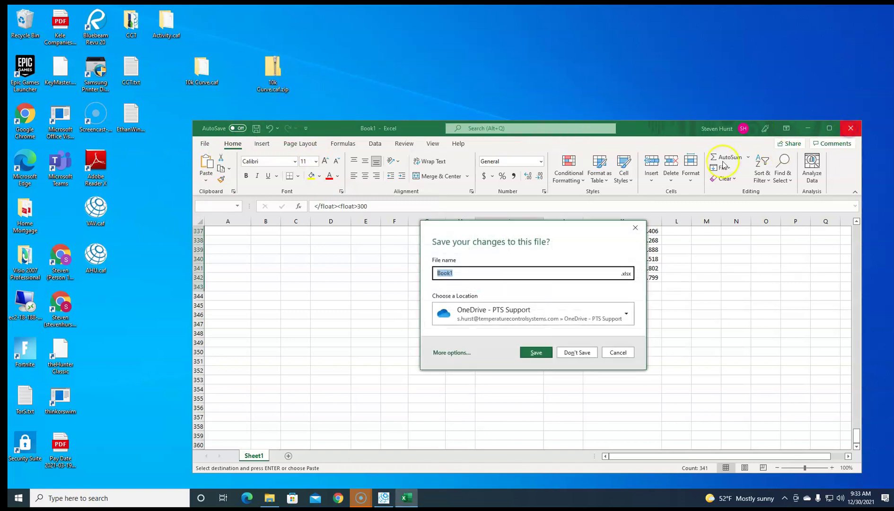
click(616, 352)
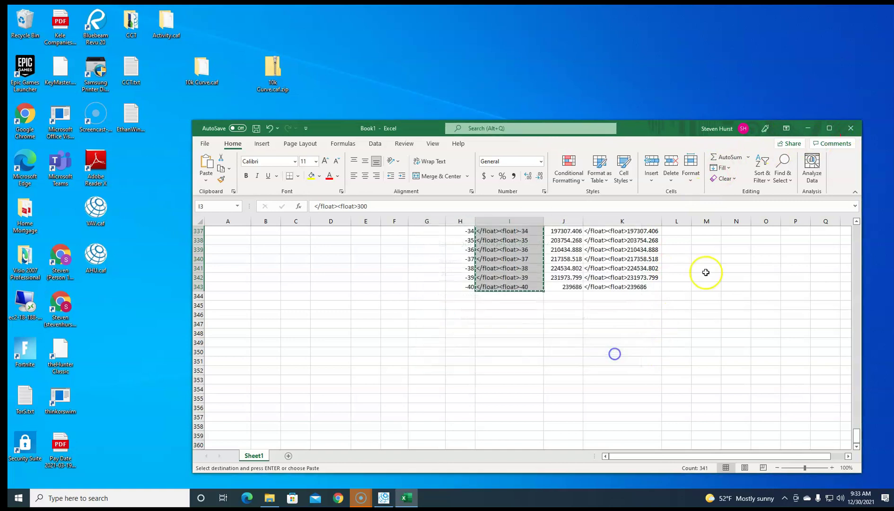
click(807, 128)
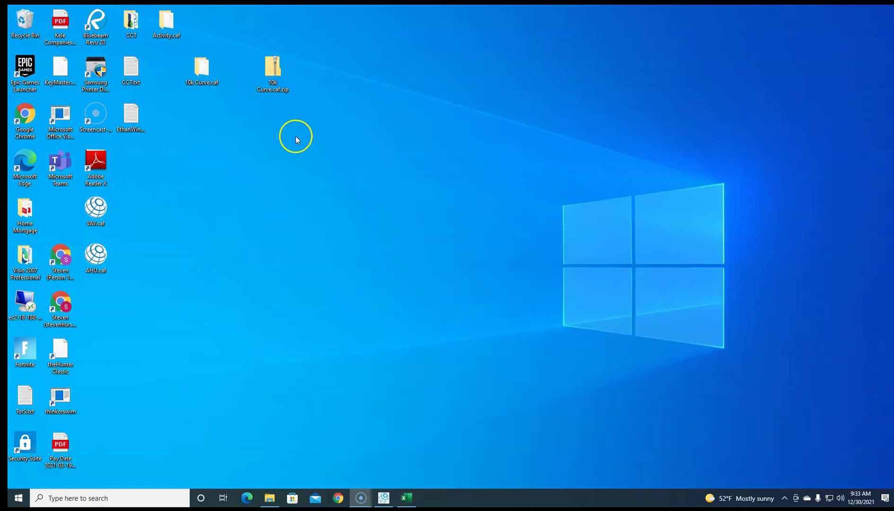
Rename the desktop zip archive as 10k Curve.caf.module and accept the extension change
double_click(282, 90)
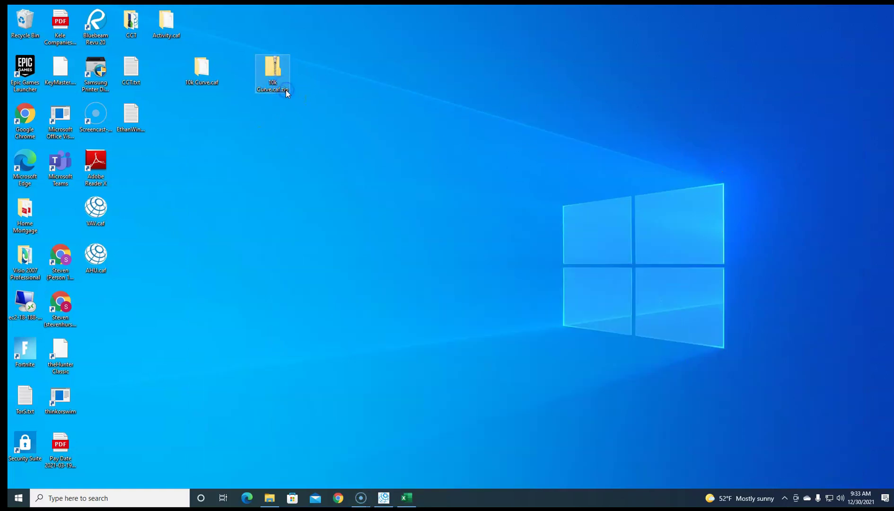
key(BackSpace)
key(BackSpace)
key(BackSpace)
text(modu)
key(Return)
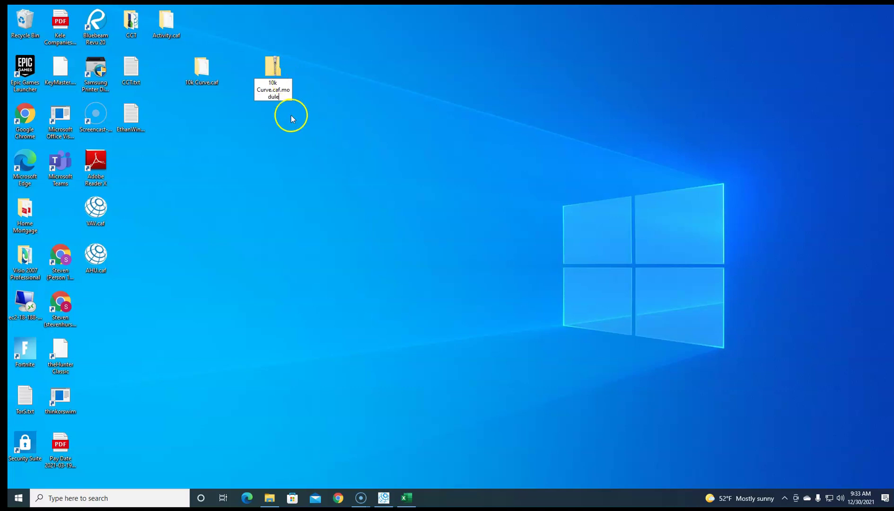
click(481, 257)
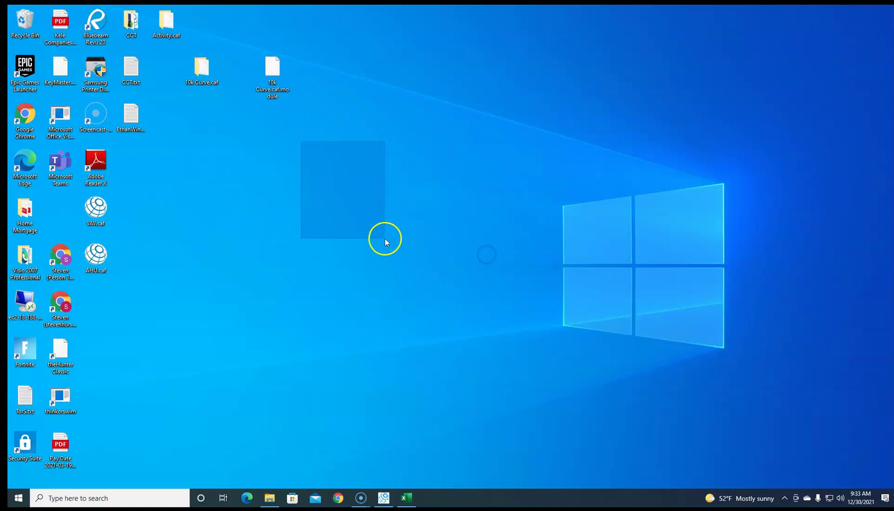
Move 10k Curve.caf.module from the desktop into the Custom Control Modules folder and close the folder window
click(269, 498)
drag(331, 157, 22, 35)
drag(267, 70, 361, 195)
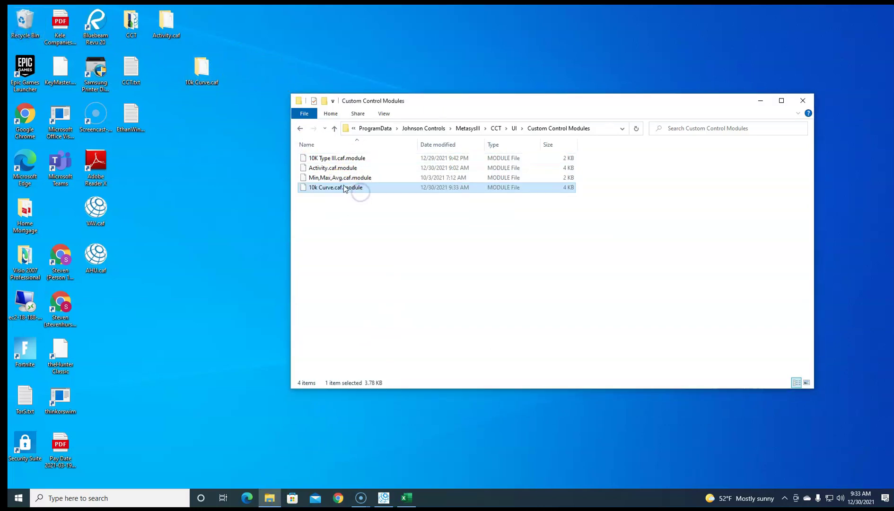
click(802, 101)
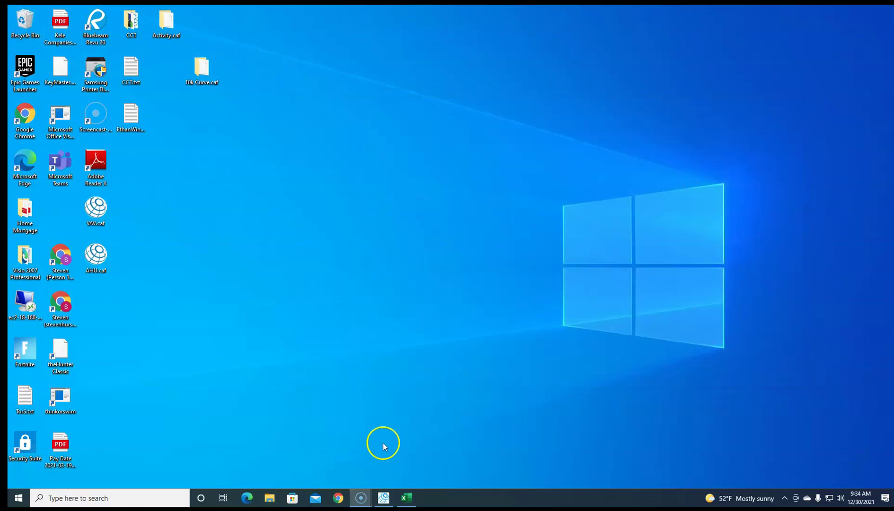
Switch to CCT and delete the 10k Curve module from Setpoint/Miscellaneous, confirming the deletion
click(386, 500)
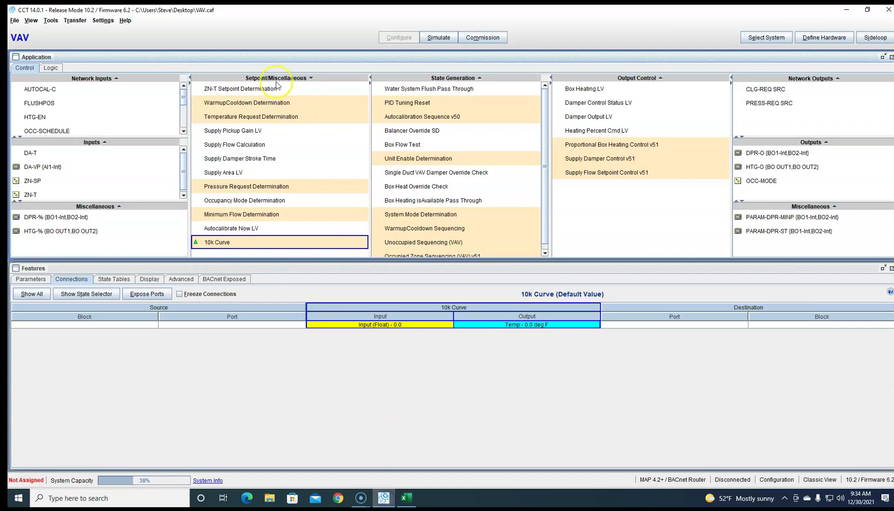
right_click(263, 242)
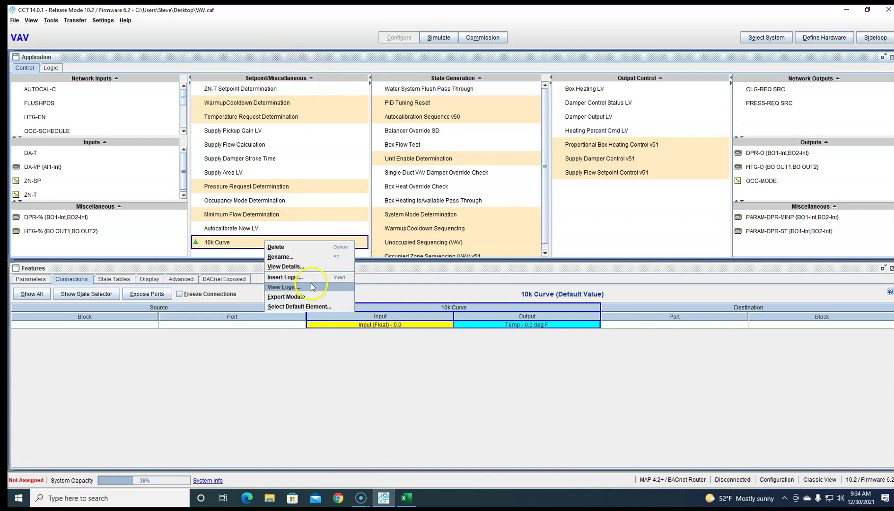
click(295, 246)
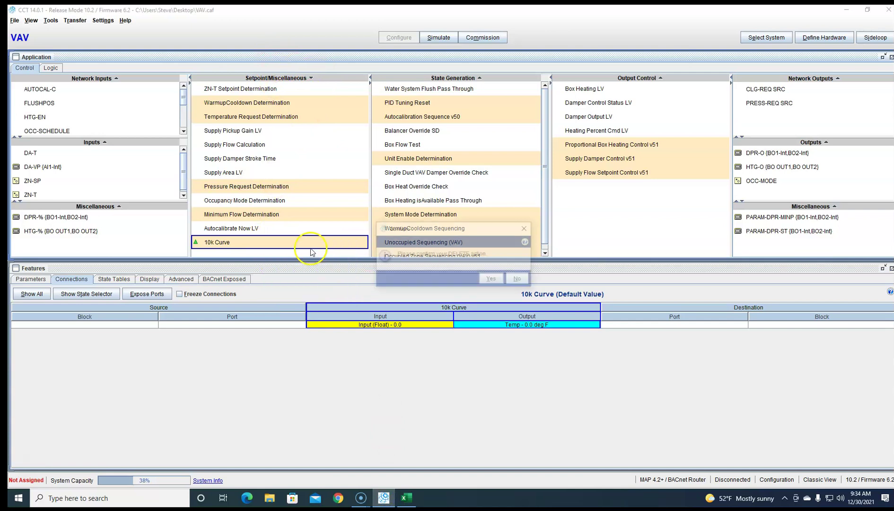
click(492, 280)
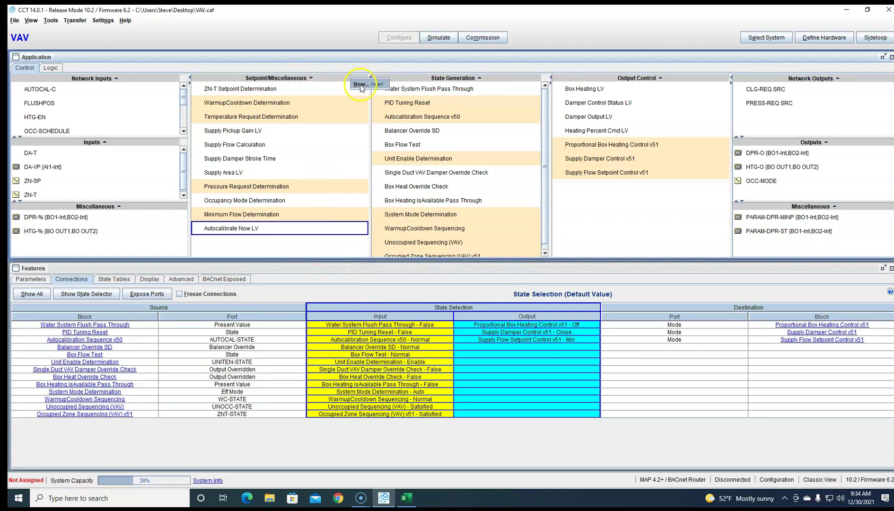
Add one instance of the custom module 10k Curve.caf.module to Setpoint/Miscellaneous
click(364, 78)
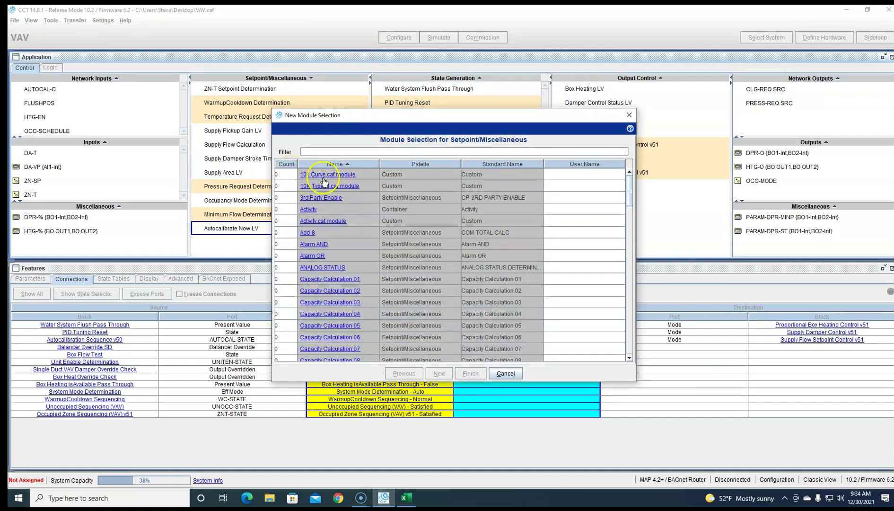
click(291, 173)
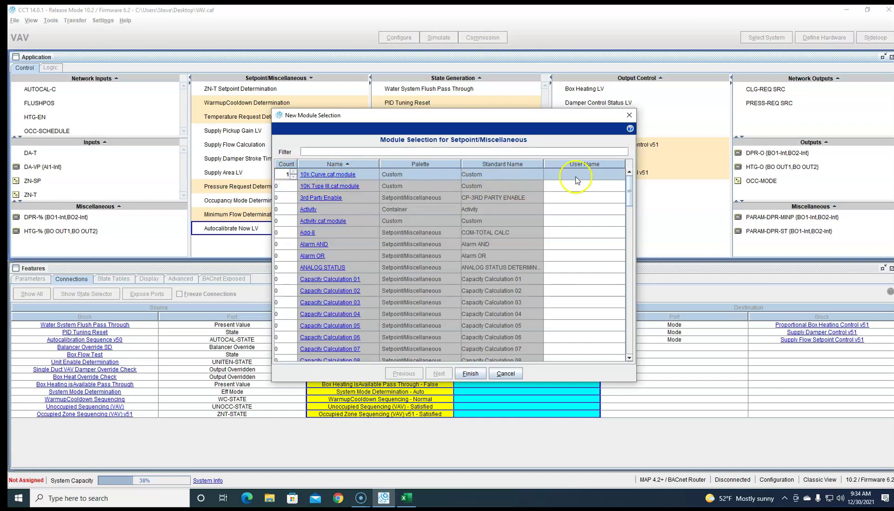
click(470, 373)
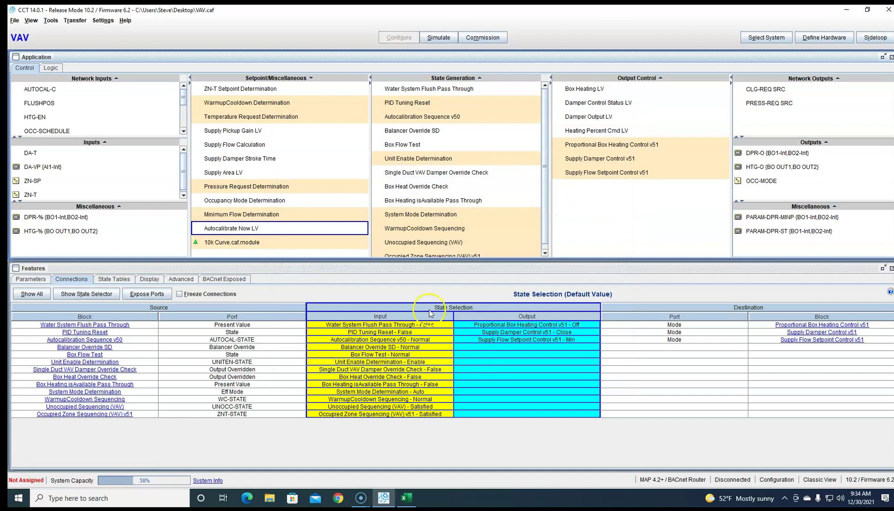
Examine the input and output points of the Line Segment block in the 10k Curve.caf.module logic, then return to the control view
click(243, 245)
right_click(269, 243)
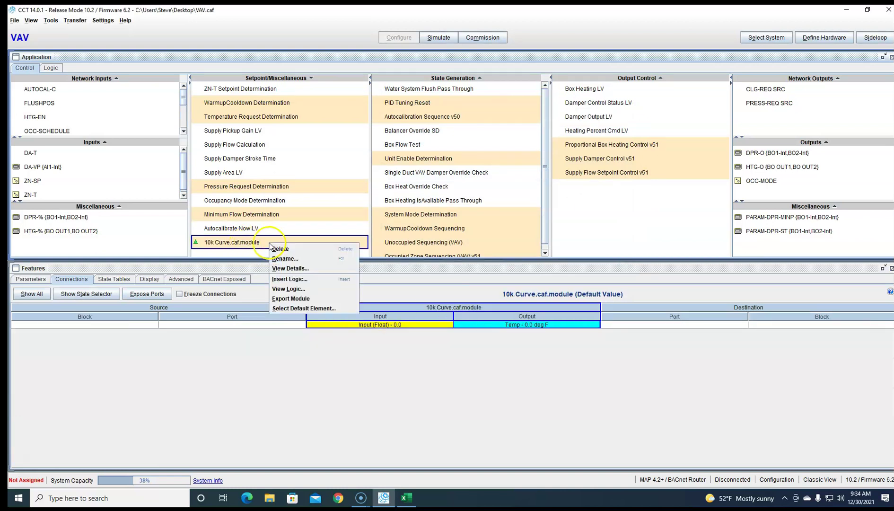
click(308, 289)
click(500, 194)
double_click(501, 194)
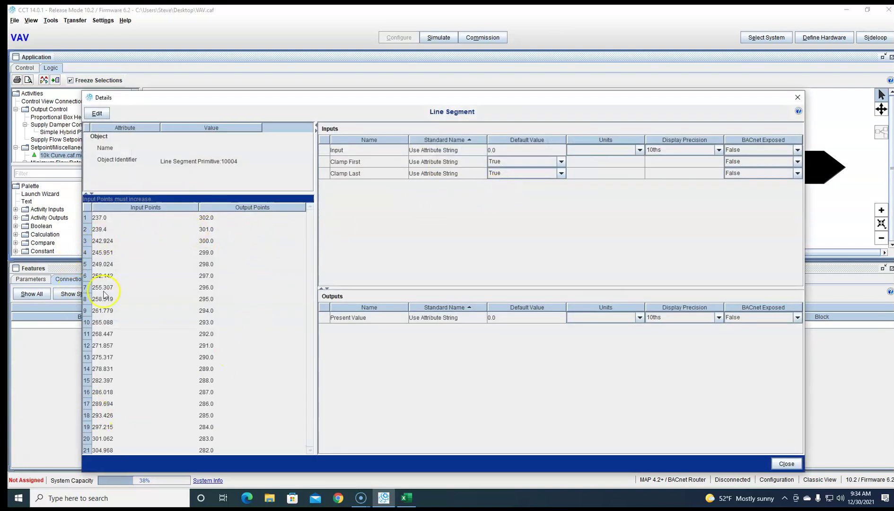
scroll(193, 319, down, 5)
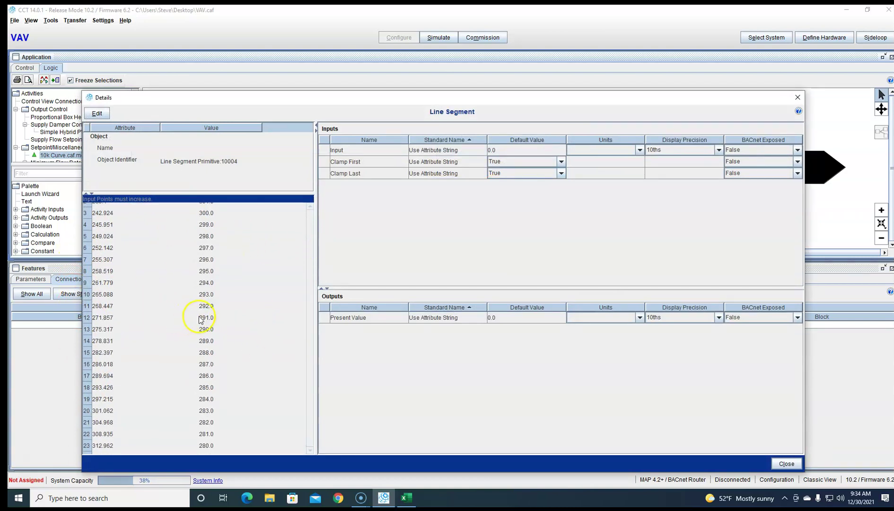
click(787, 464)
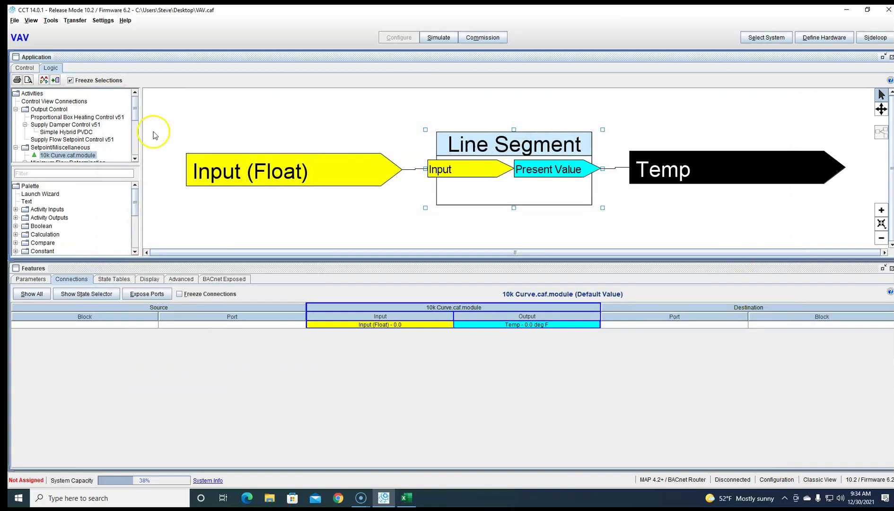
click(25, 68)
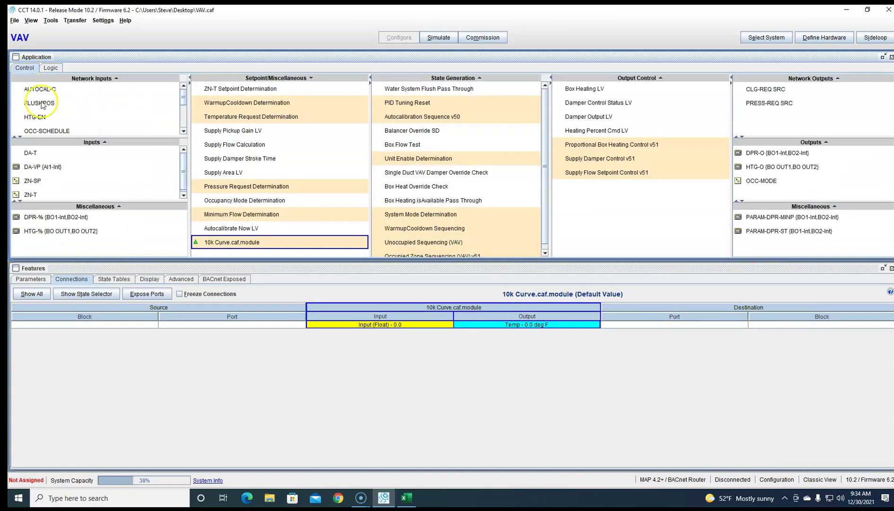
Modify the signal type of the DA-T input to Resistive
click(34, 154)
right_click(36, 153)
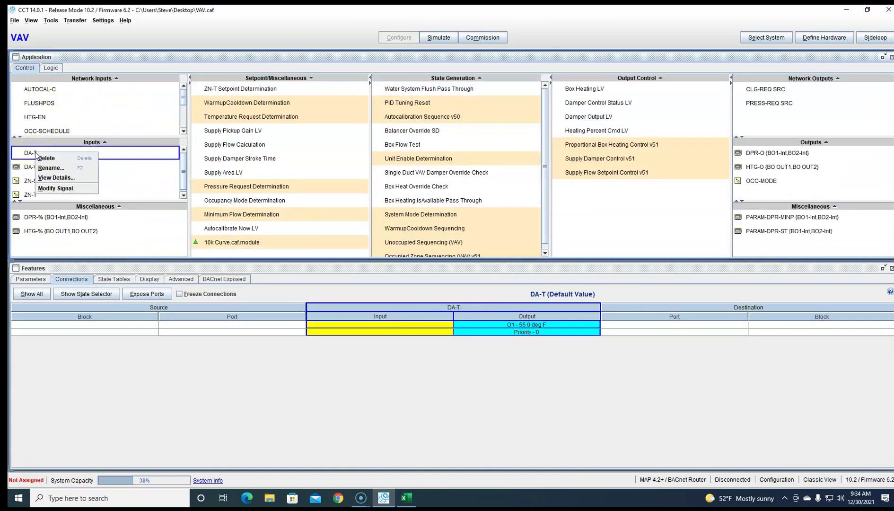
click(64, 188)
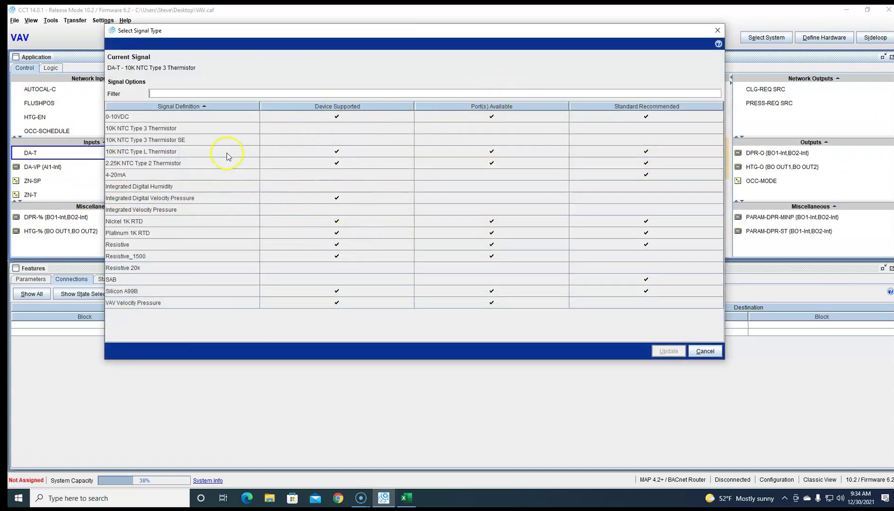
click(160, 244)
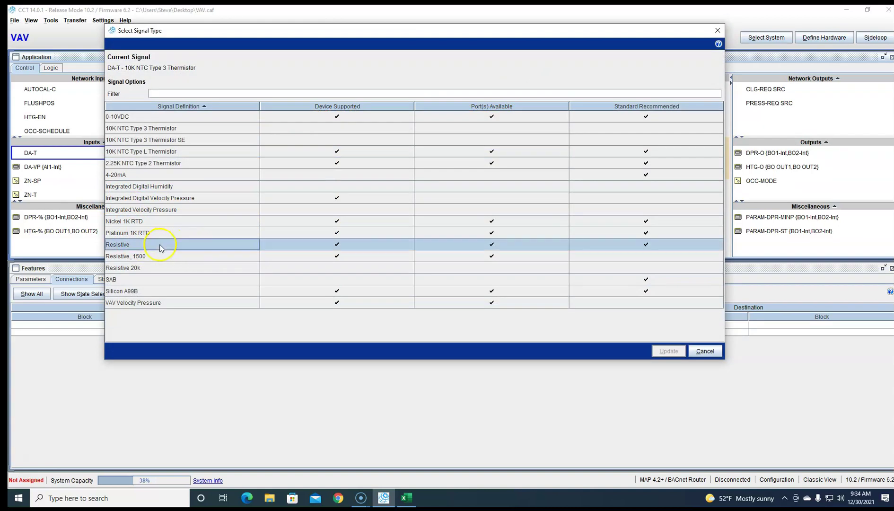
click(667, 350)
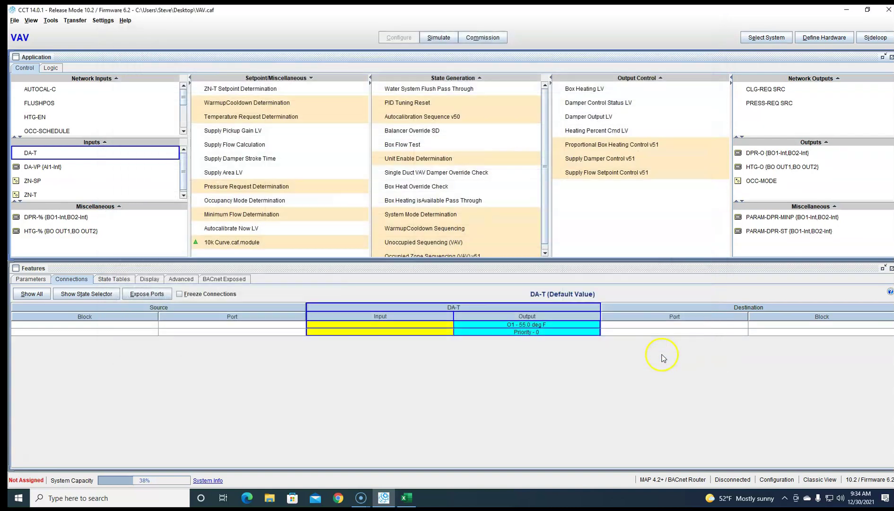
Open the DA-T details for editing and set the O1 output's units to ohm
double_click(52, 154)
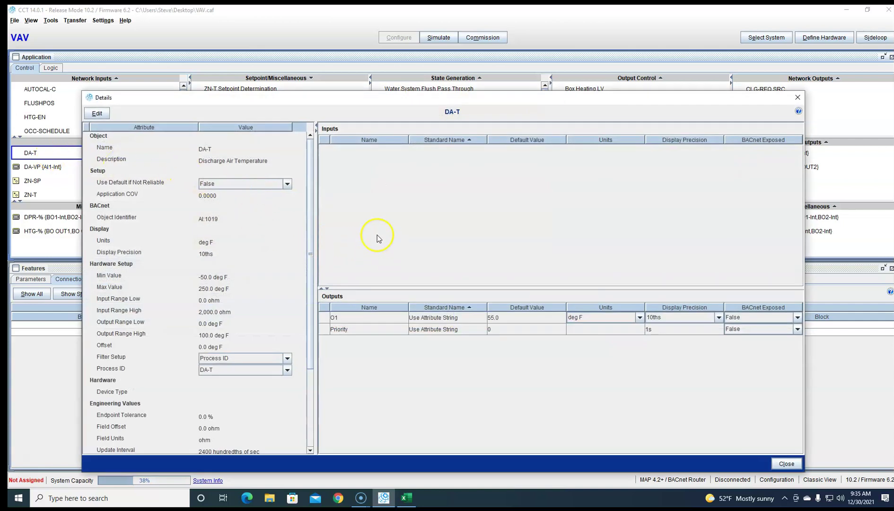
click(100, 114)
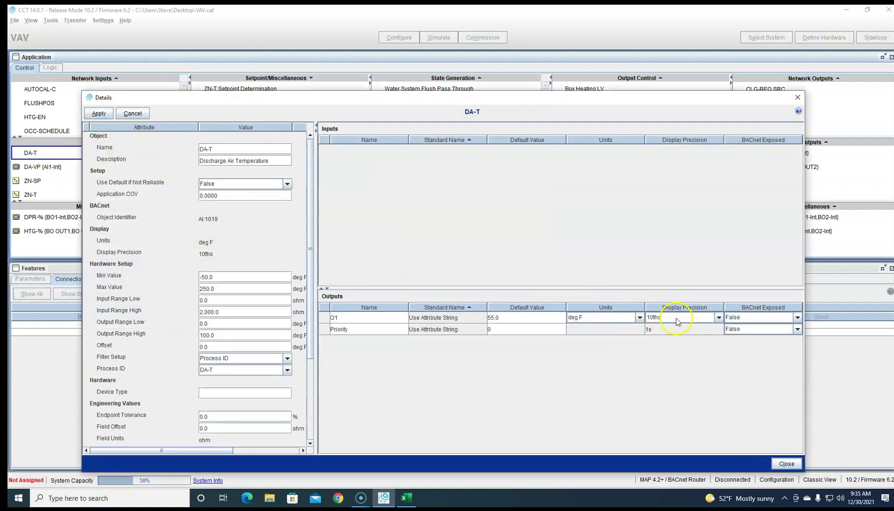
click(639, 319)
key(o)
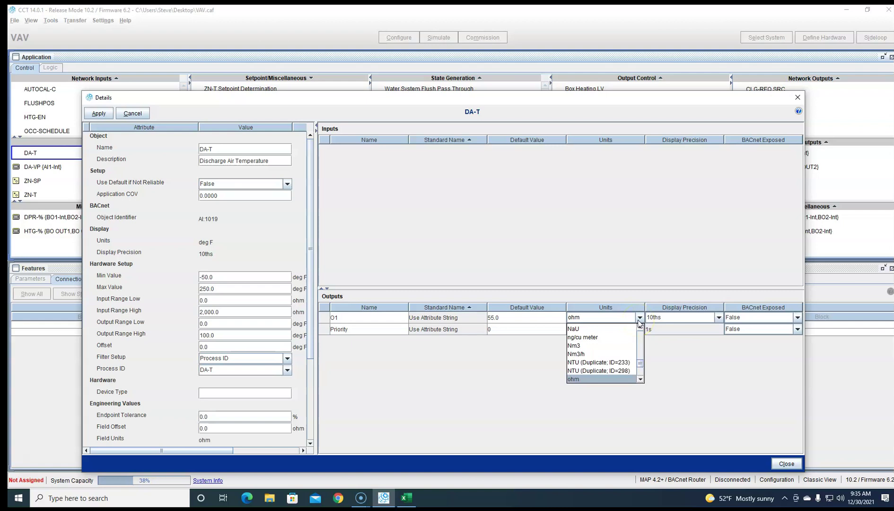
click(594, 378)
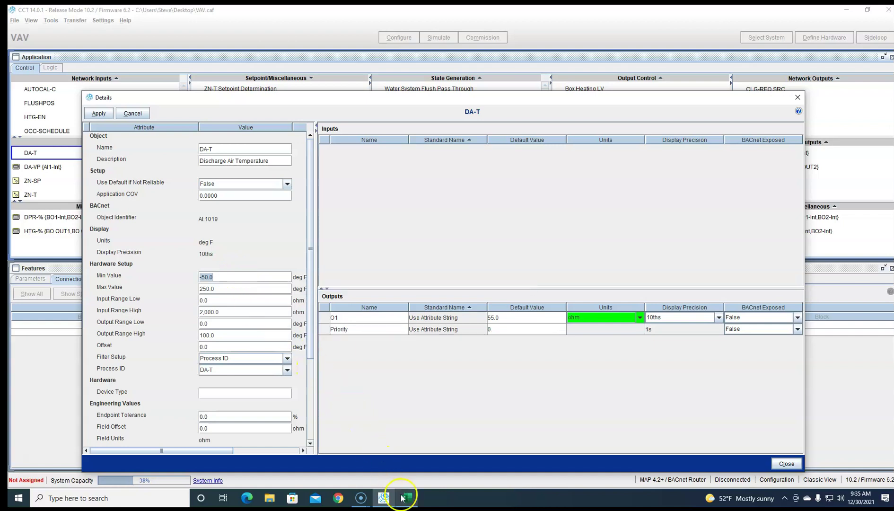
Look up the curve's lowest resistance in the Excel workbook Book1, return to the DA-T details in CCT and set Min Value to 237
mouse_move(400, 497)
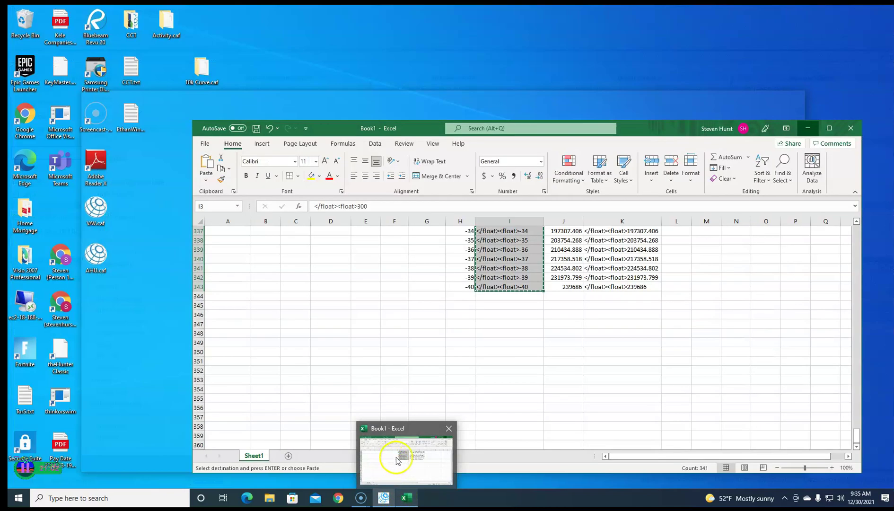
click(389, 455)
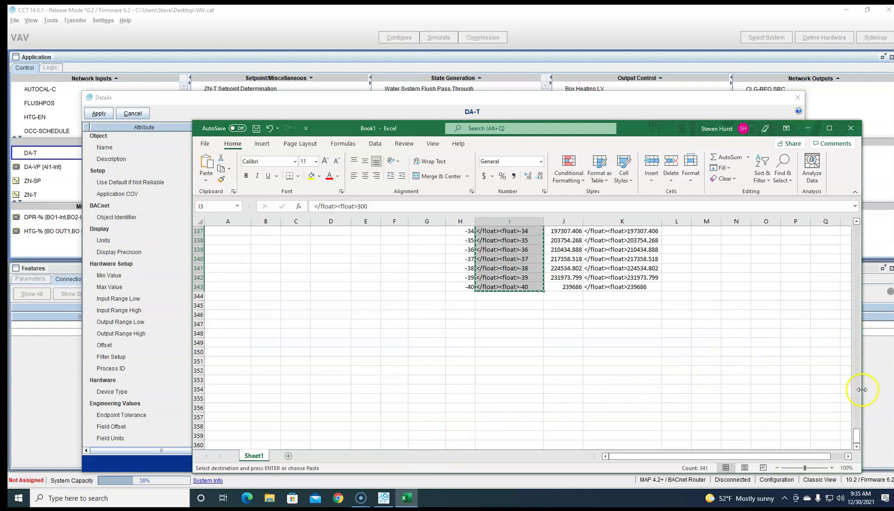
drag(855, 432, 858, 215)
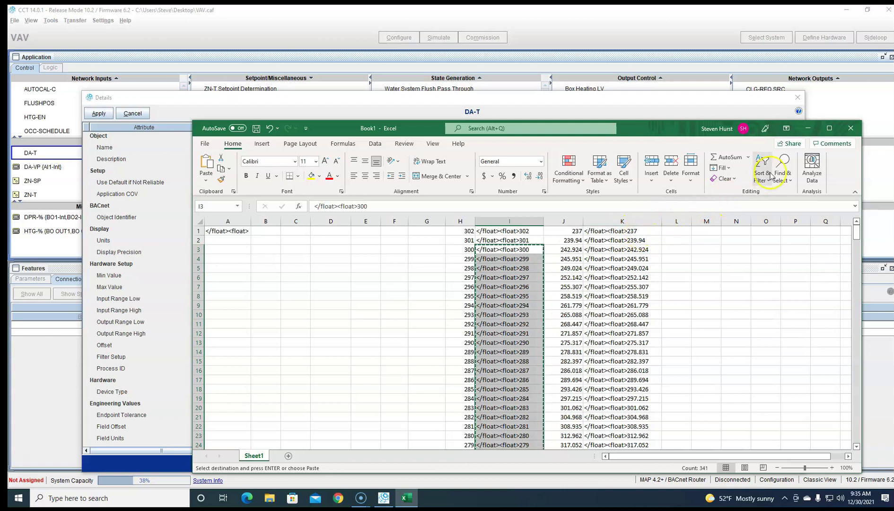
click(541, 102)
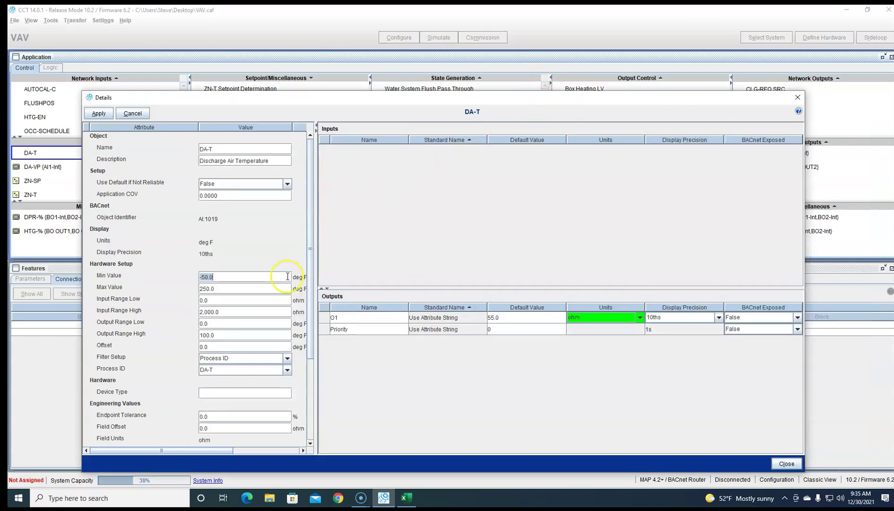
text(237)
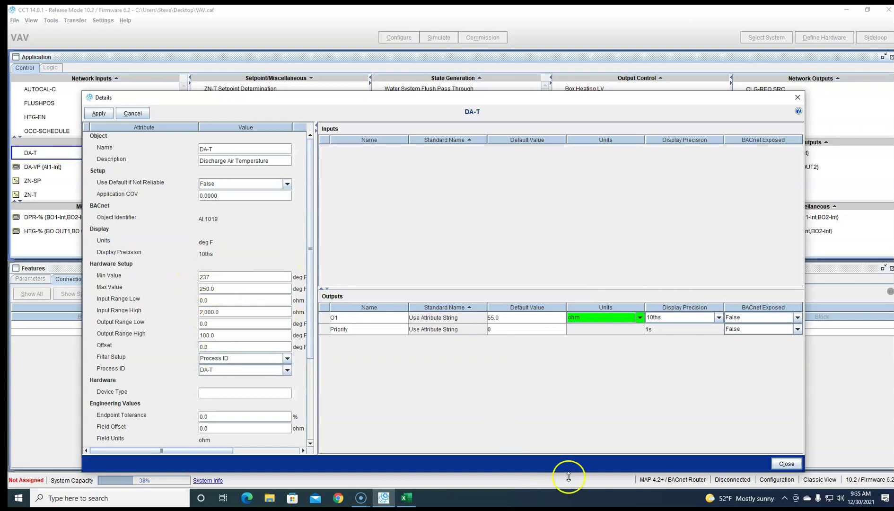
Look up the curve's highest resistance in the Excel workbook, return to CCT and set DA-T's Max Value to 239686
click(408, 497)
scroll(619, 366, down, 20)
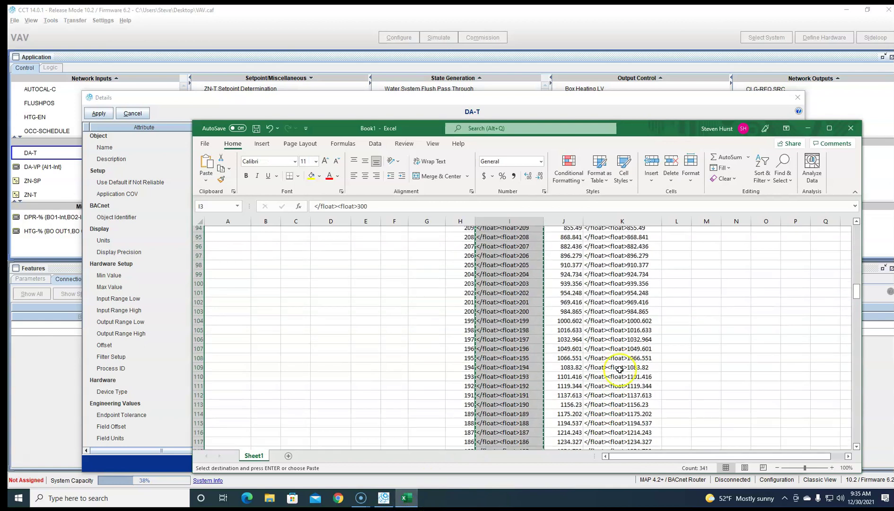
scroll(625, 369, down, 20)
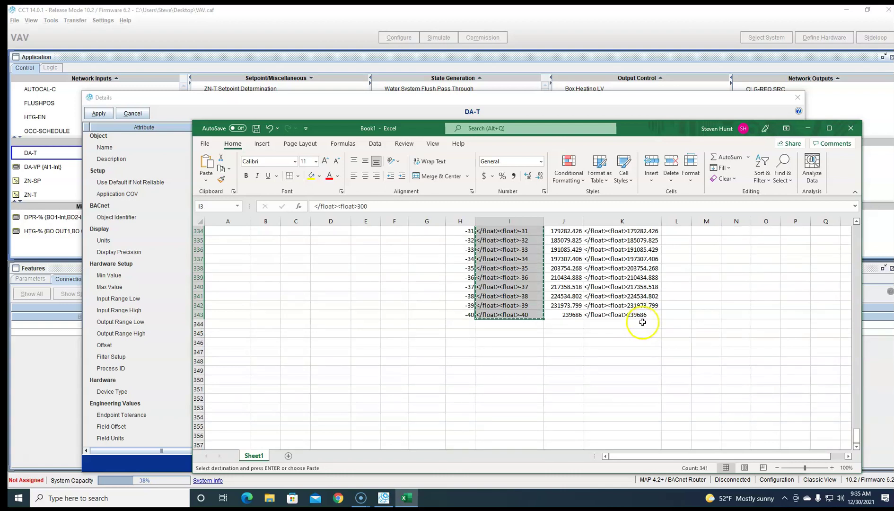
click(367, 97)
click(217, 289)
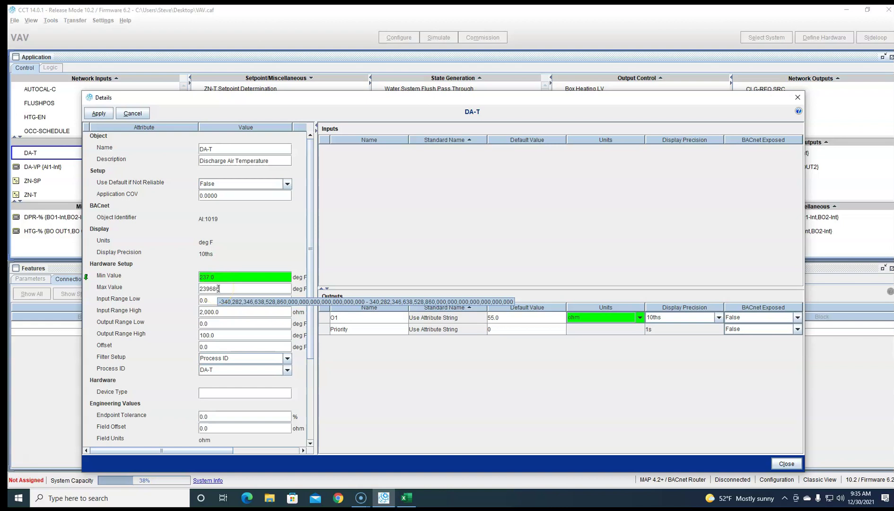
text(239686)
Set both DA-T's input range and output range to 237 low and 239686 high, apply the changes and close the details
click(229, 298)
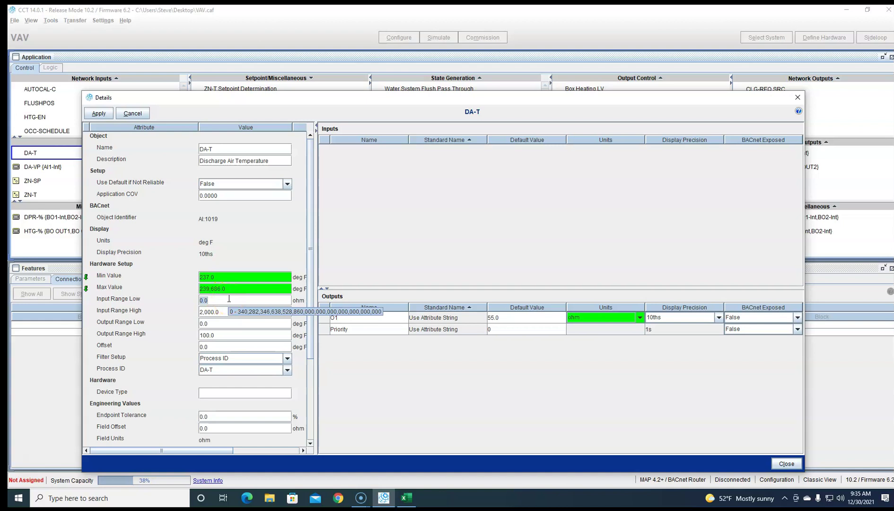
text(237)
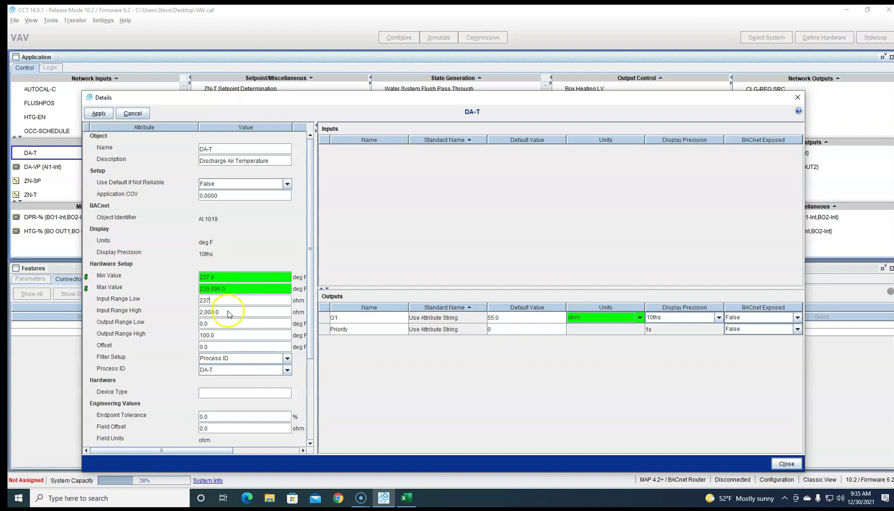
click(229, 310)
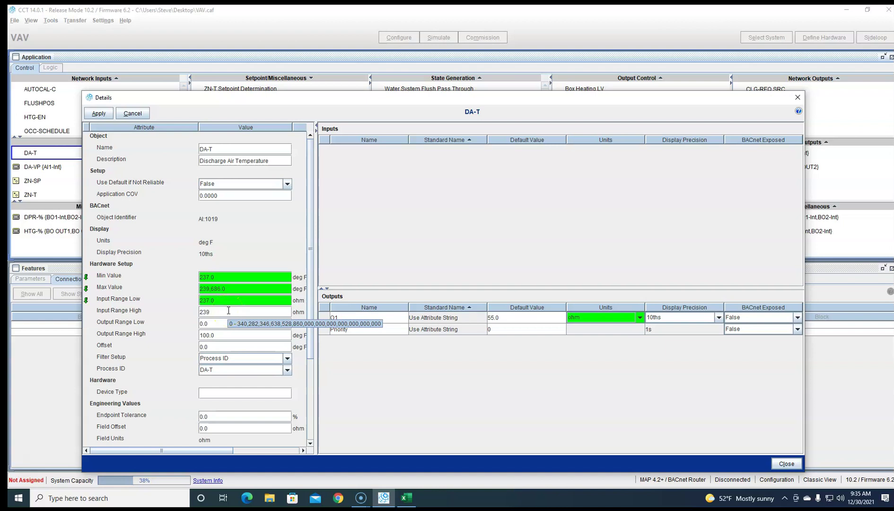
text(239686)
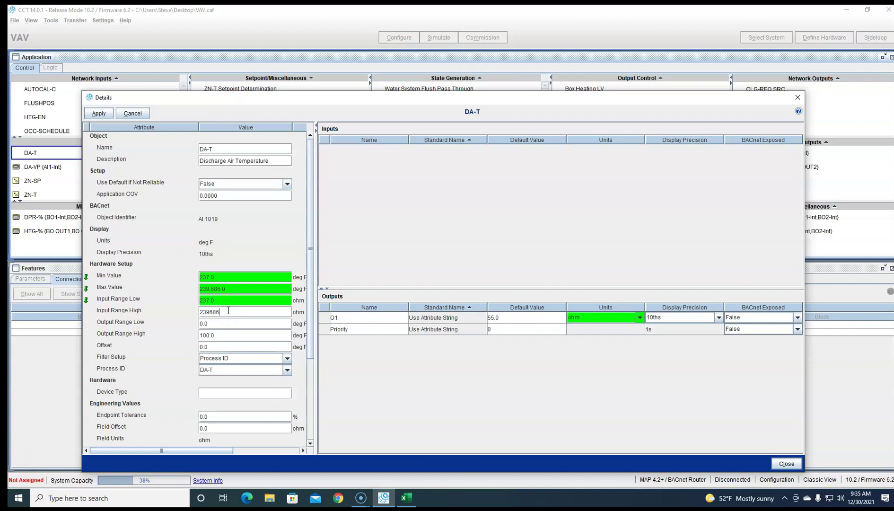
click(229, 324)
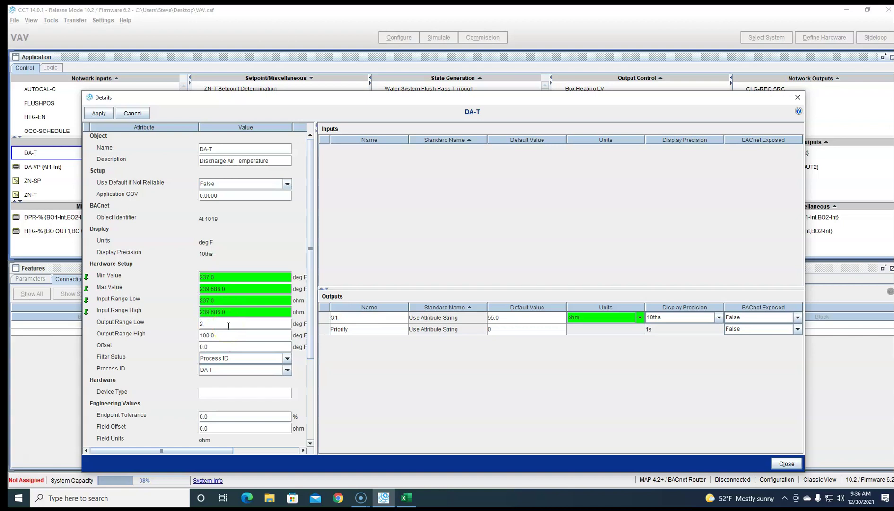
click(230, 336)
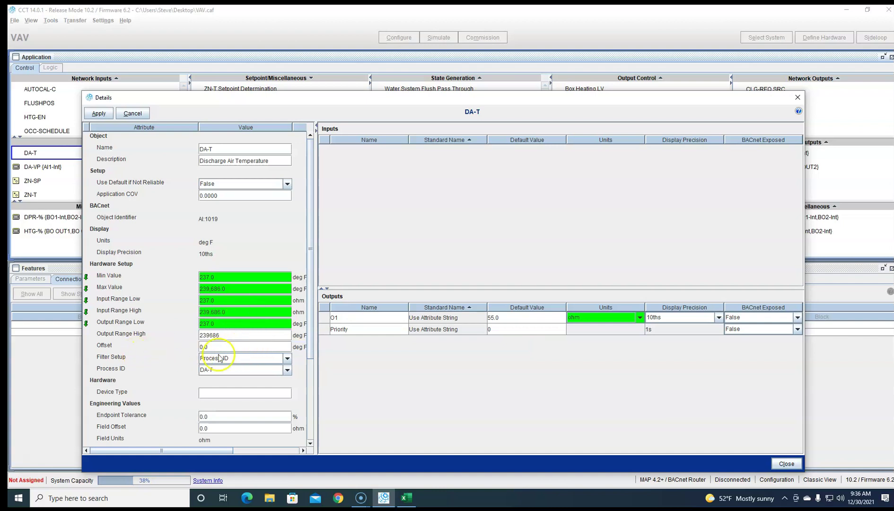
click(97, 113)
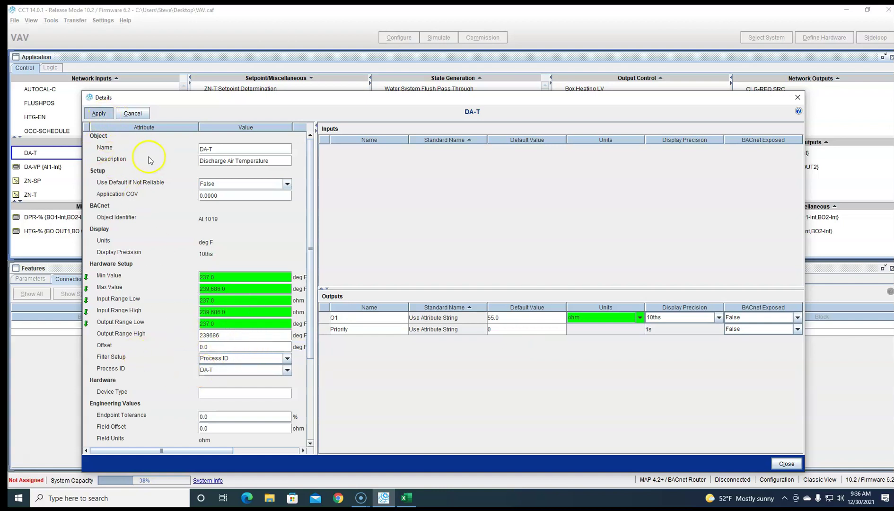
click(797, 97)
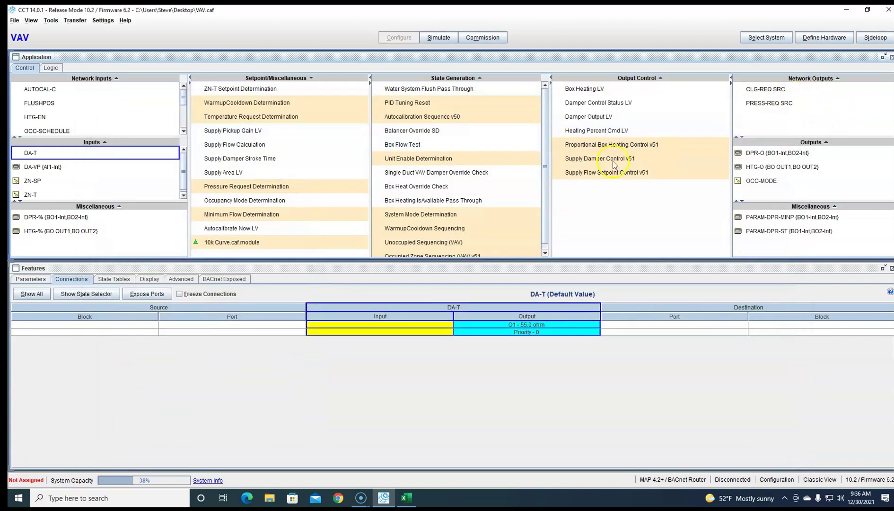
In the hardware point assignments, assign the unassigned DA-T point to VAV Input 03 (UI IN3) and close the hardware definition
click(811, 44)
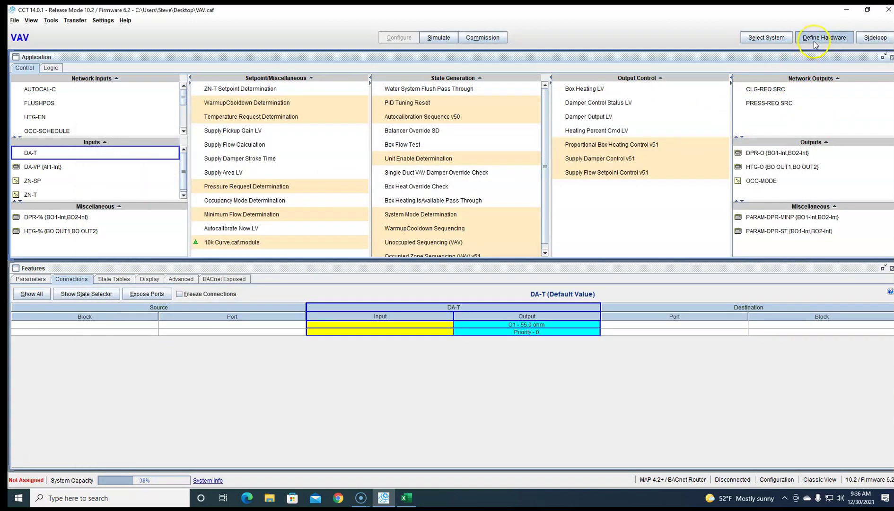
click(360, 162)
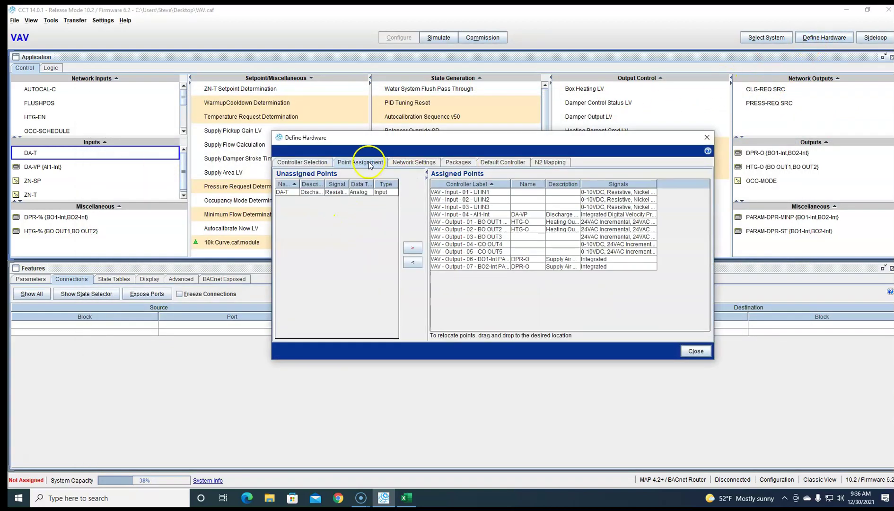
click(339, 193)
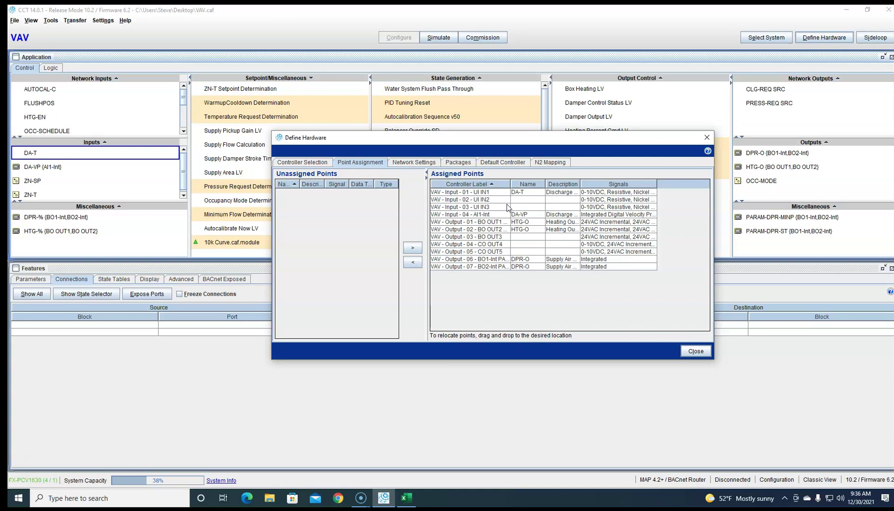
drag(530, 207, 537, 210)
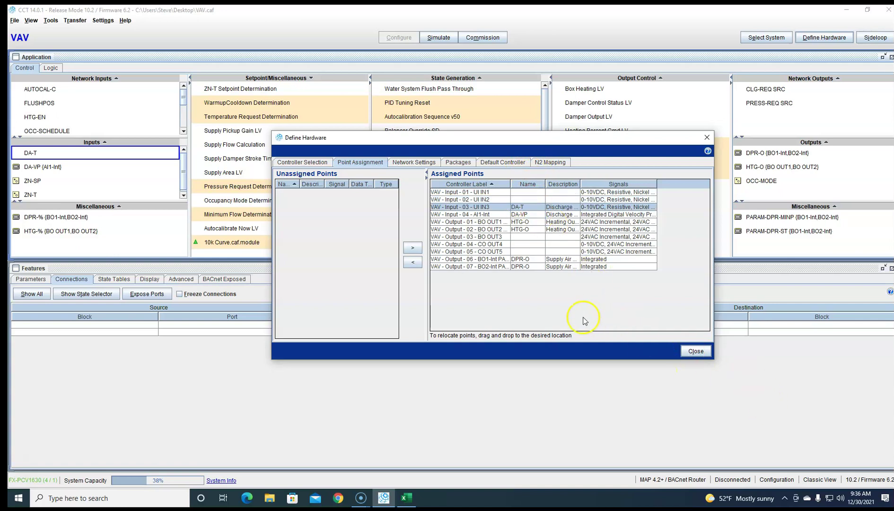
click(695, 351)
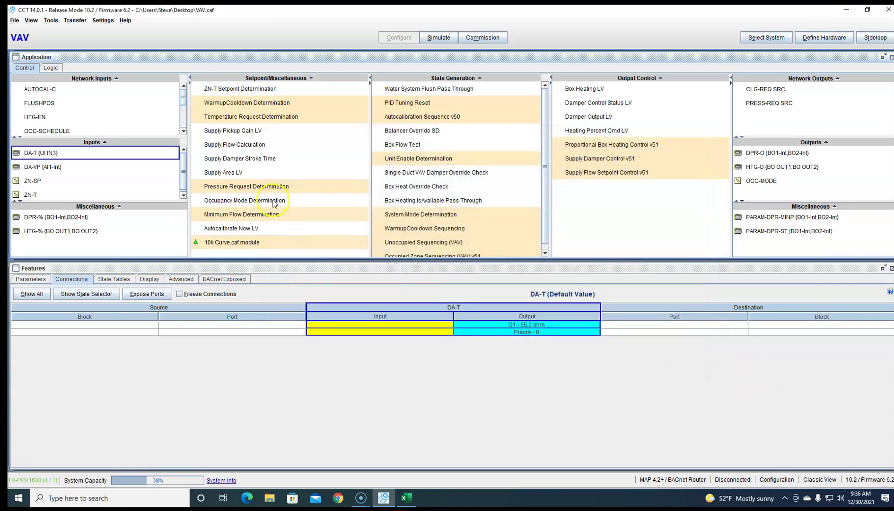
In the hardware definition's network settings, set the VAV controller's Device Address to 60 and close the definition
click(817, 33)
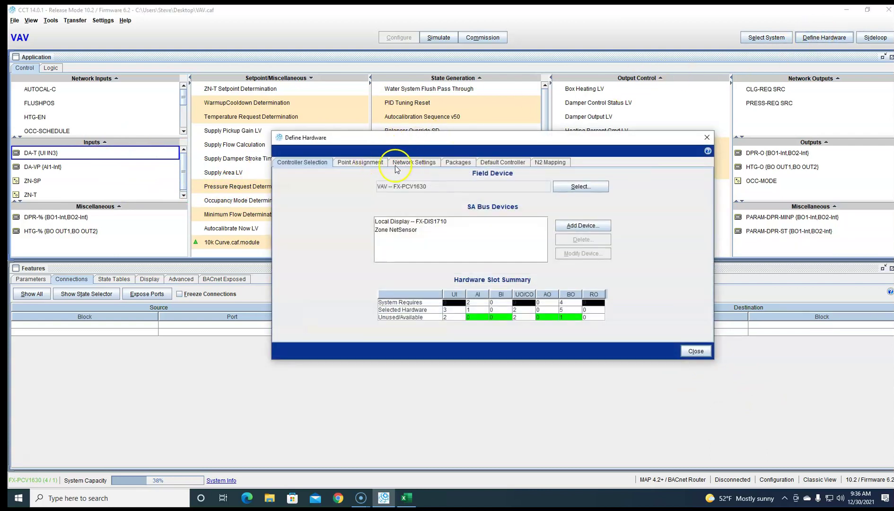
click(397, 163)
key(BackSpace)
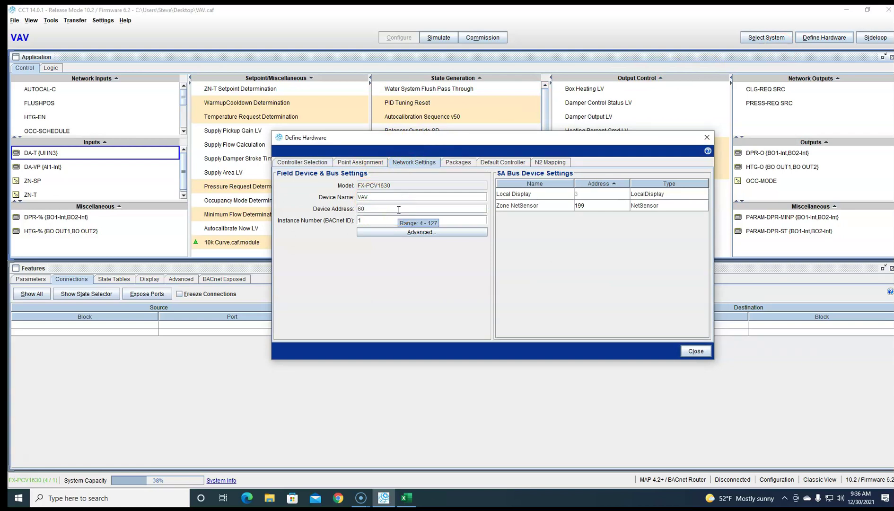
key(Return)
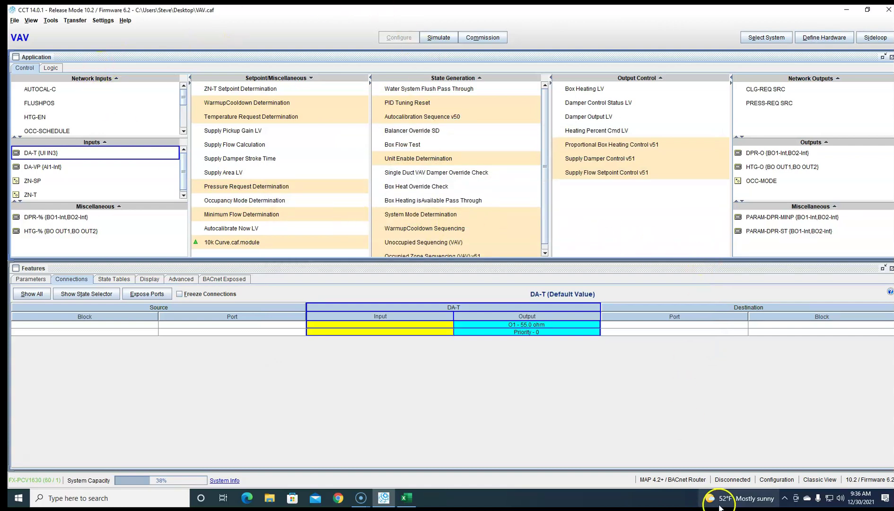
Connect the computer to the Map-460728 Wi-Fi network and close the browser page that opens
click(830, 498)
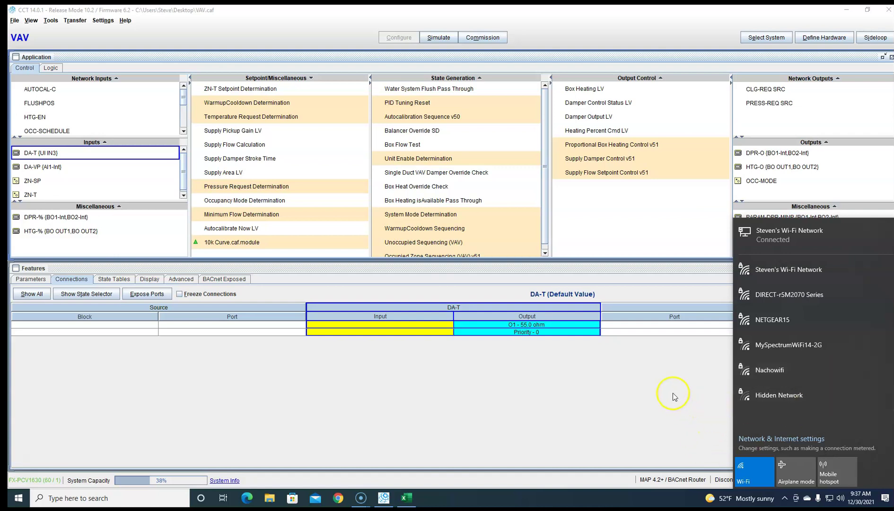
click(685, 389)
click(829, 498)
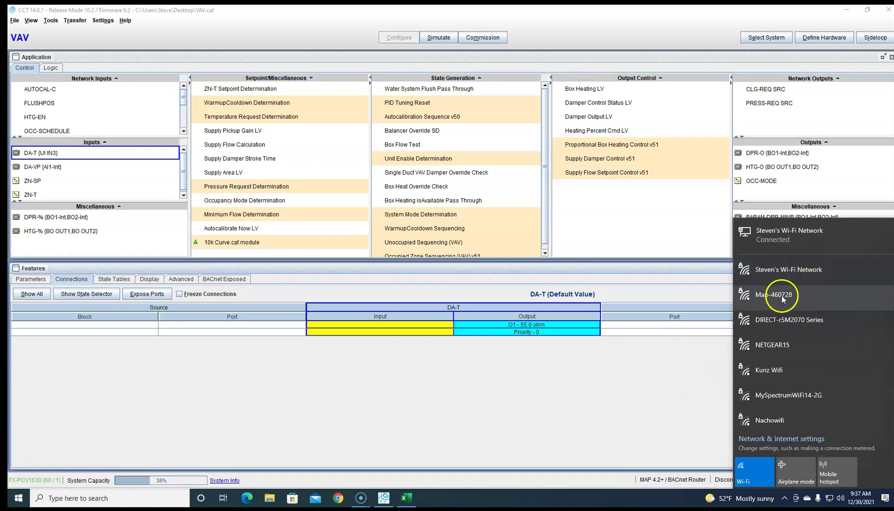
click(781, 295)
click(856, 338)
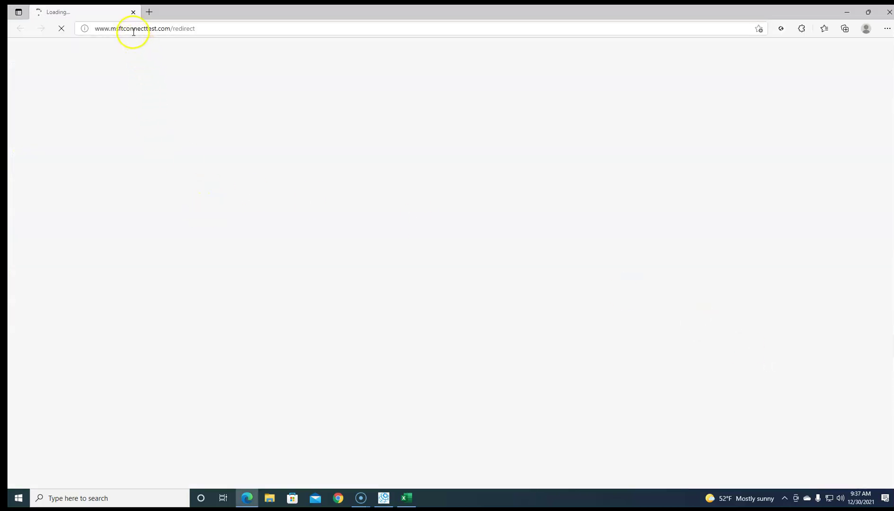
click(133, 13)
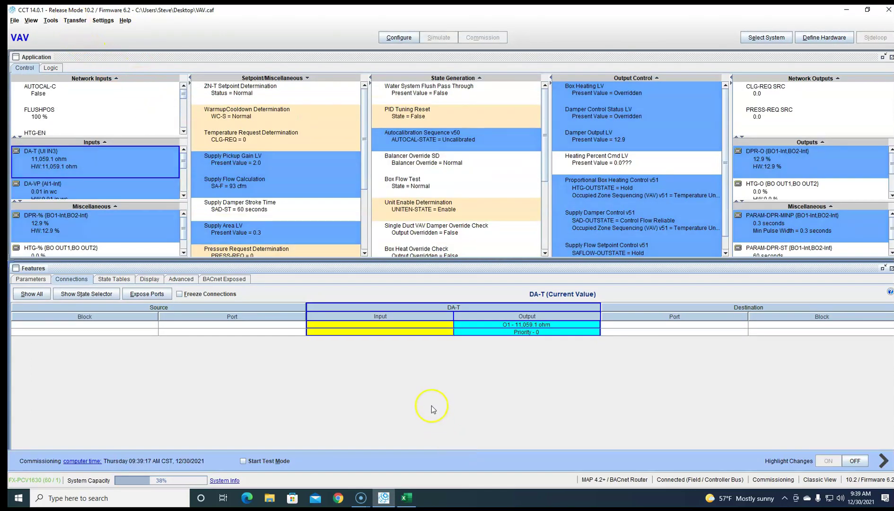
Connect DA-T's O1 output to the Input (Float) port of 10k Curve.caf.module in configuration mode
mouse_move(96, 152)
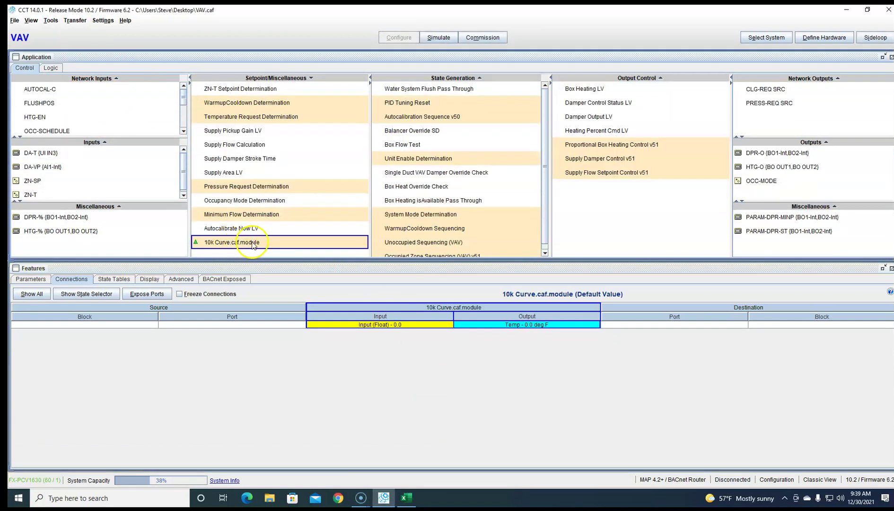
right_click(253, 246)
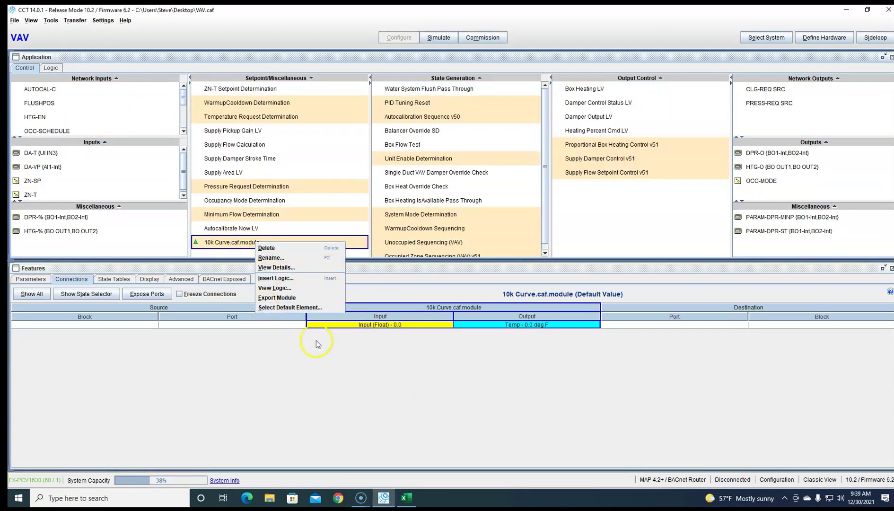
click(239, 250)
right_click(335, 325)
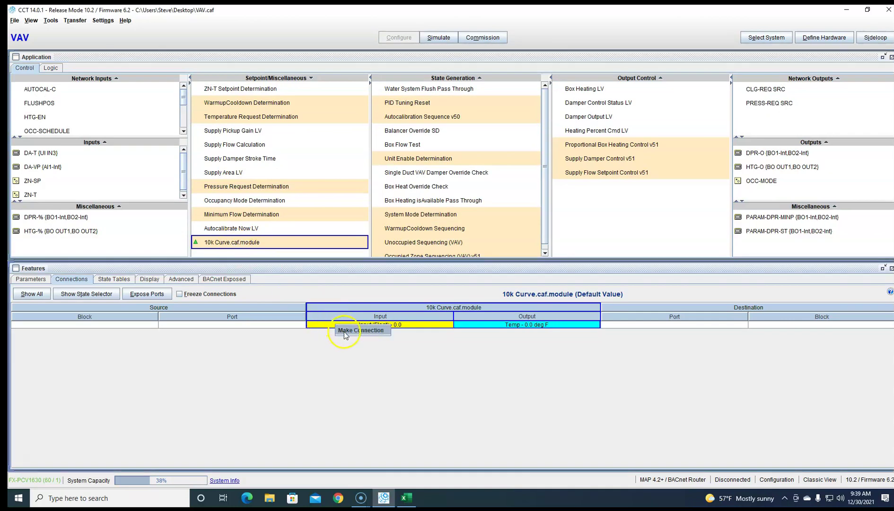
click(361, 330)
click(376, 206)
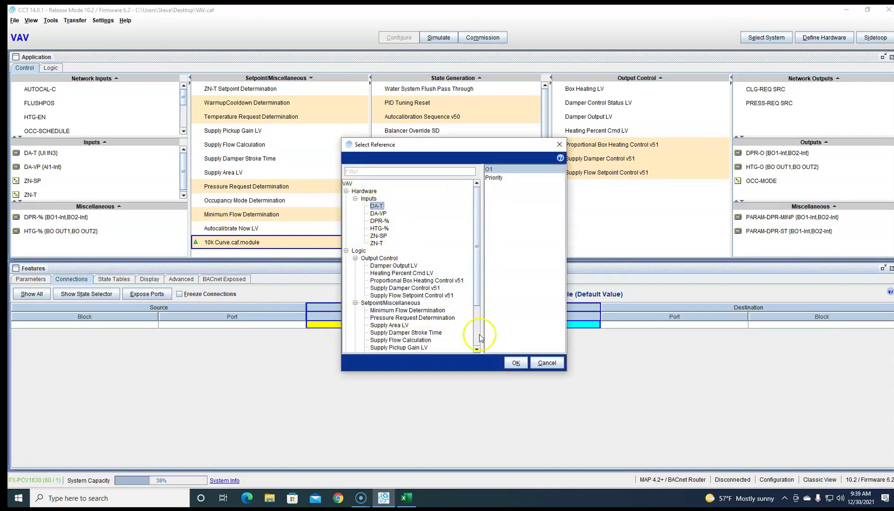
click(515, 363)
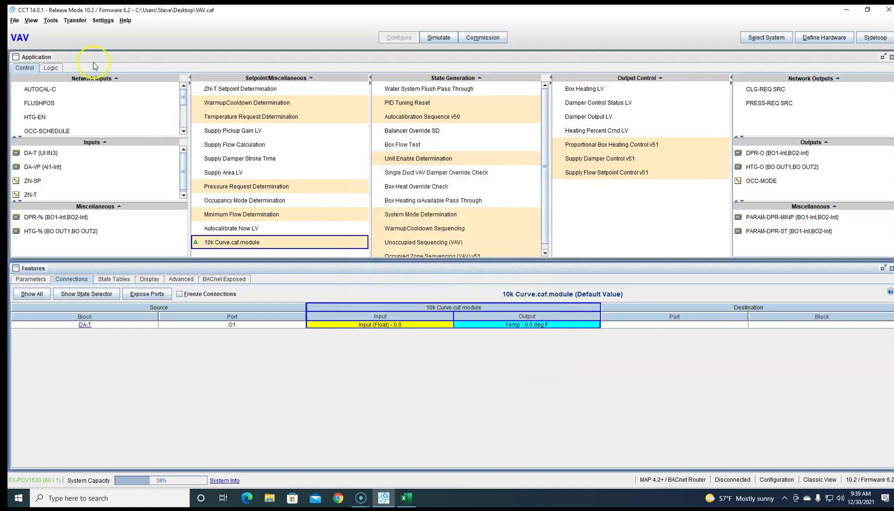
Start a download to the device without saving changes, using the MAP 4.2+ / BACnet Router connection with its existing parameters
click(78, 22)
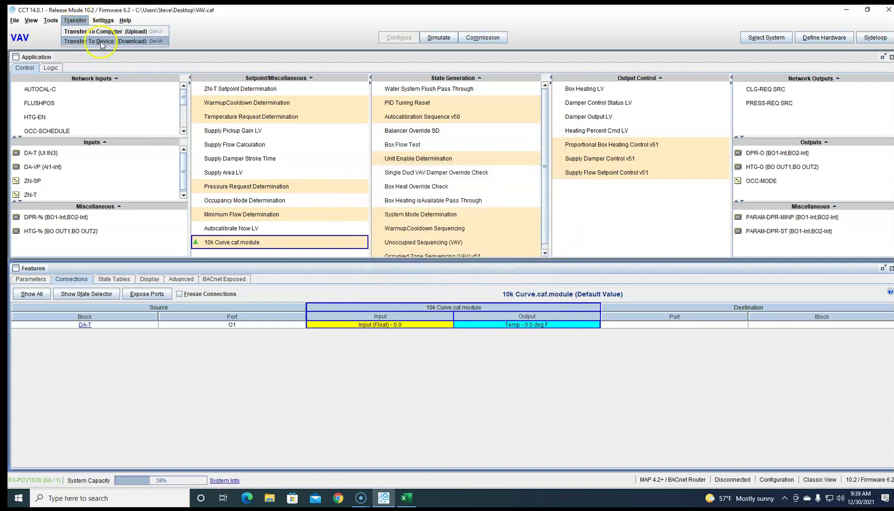
click(103, 43)
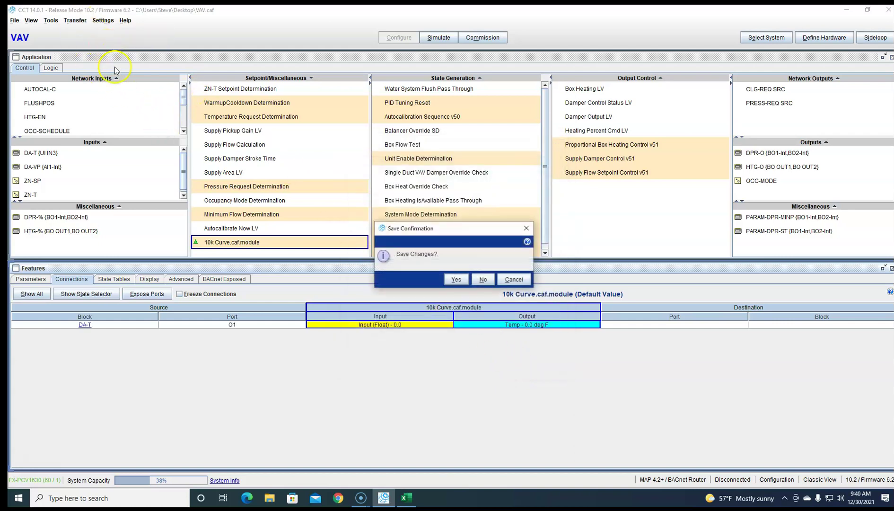
click(482, 280)
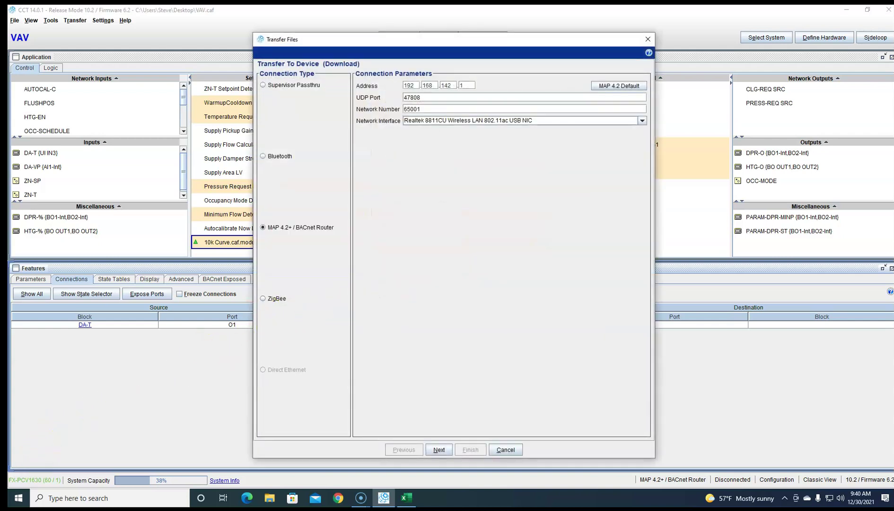
click(438, 449)
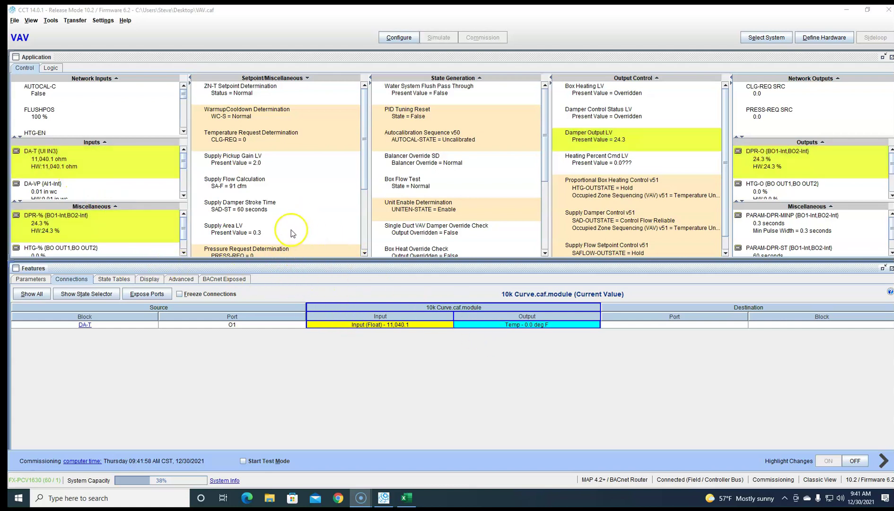
View the live logic of 10k Curve.caf.module and open the Line Segment block's details
scroll(290, 230, down, 3)
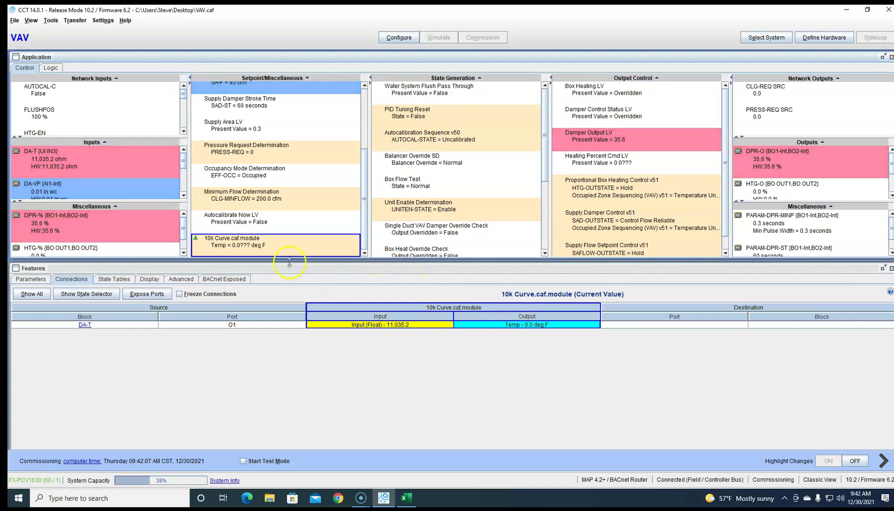
right_click(270, 247)
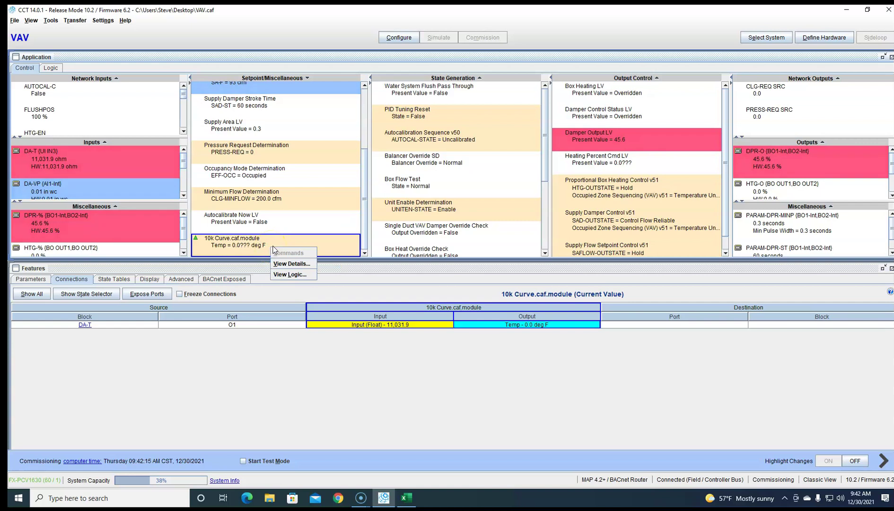
click(297, 275)
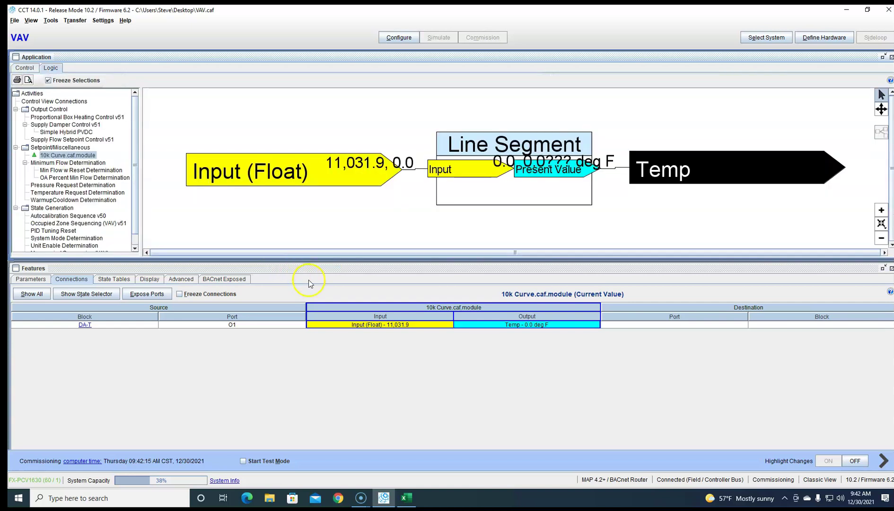
click(701, 173)
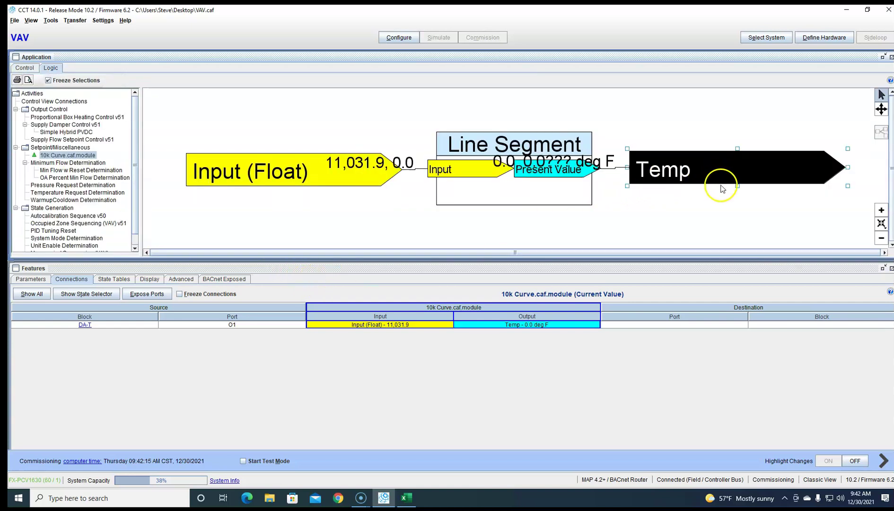
click(535, 193)
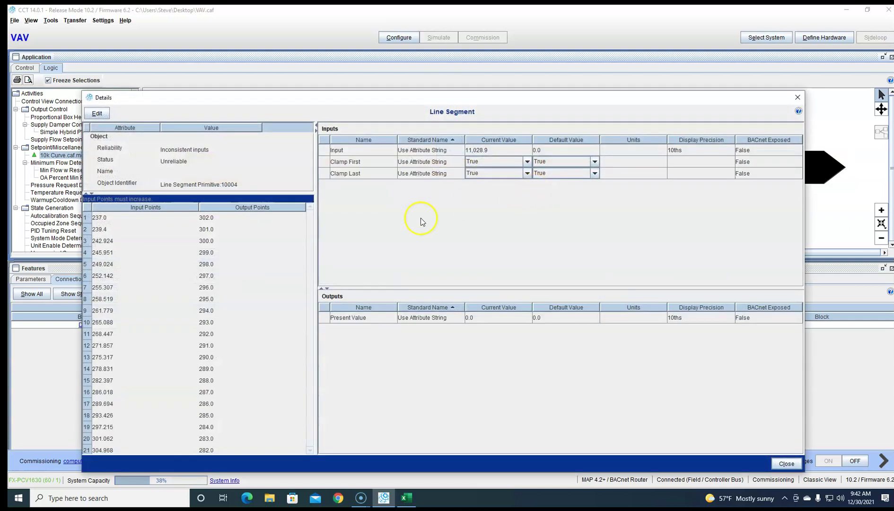
Examine the Line Segment block's input and output points from the first row to about row 89 for order and consistency
scroll(155, 299, down, 3)
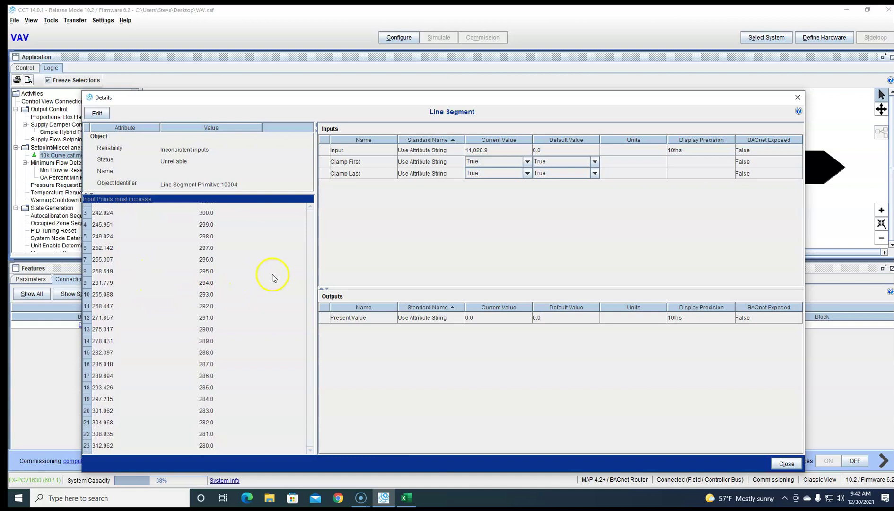
scroll(278, 314, down, 3)
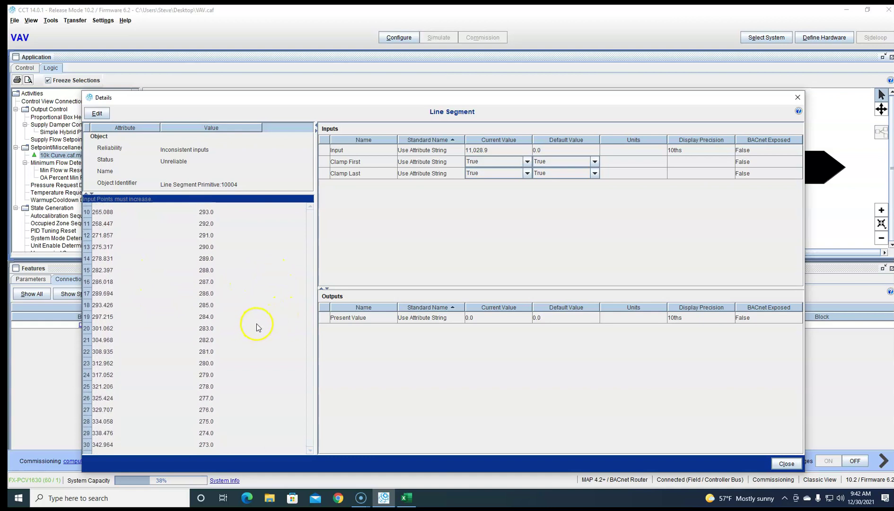
scroll(263, 318, down, 3)
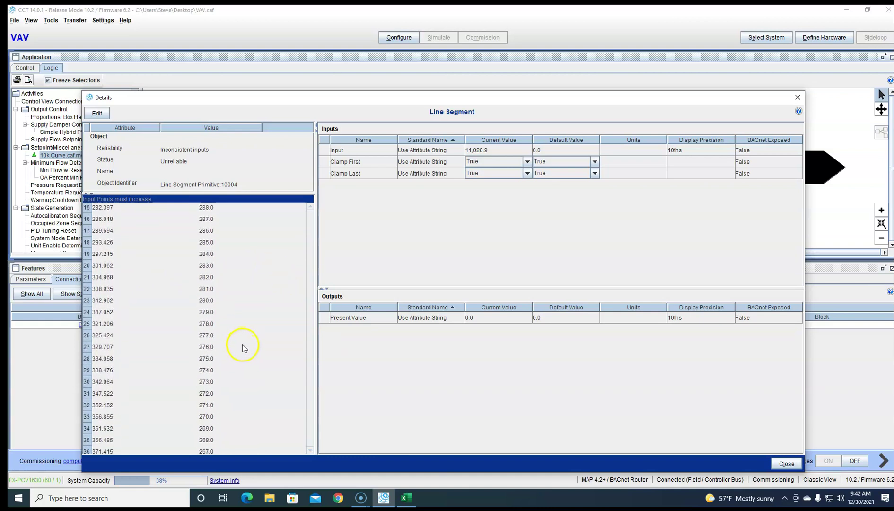
scroll(246, 342, down, 1)
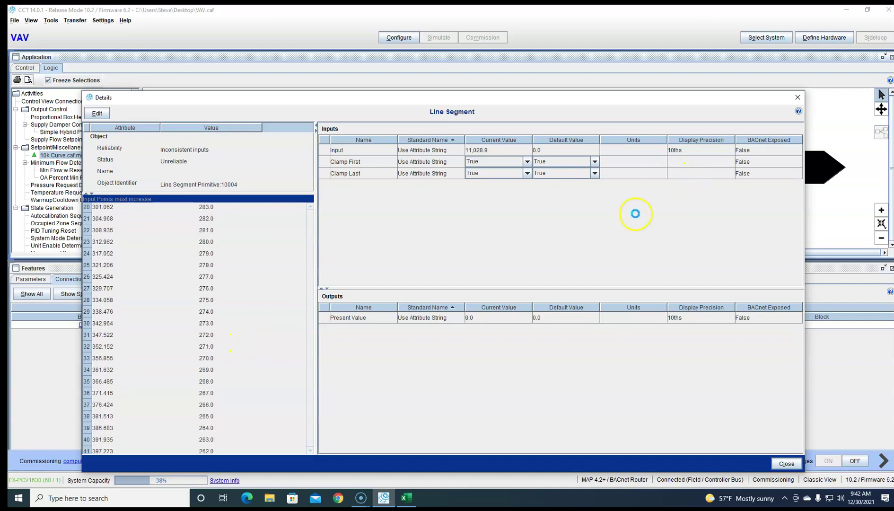
scroll(275, 283, down, 3)
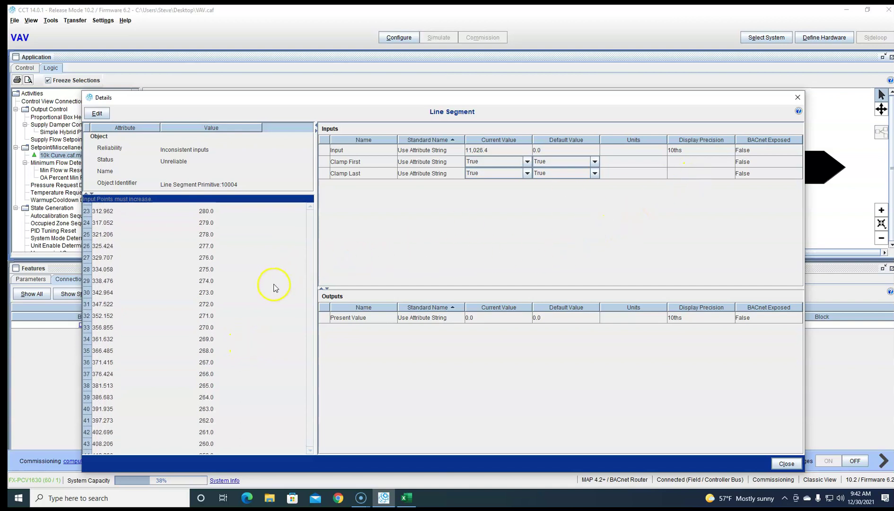
scroll(274, 286, down, 3)
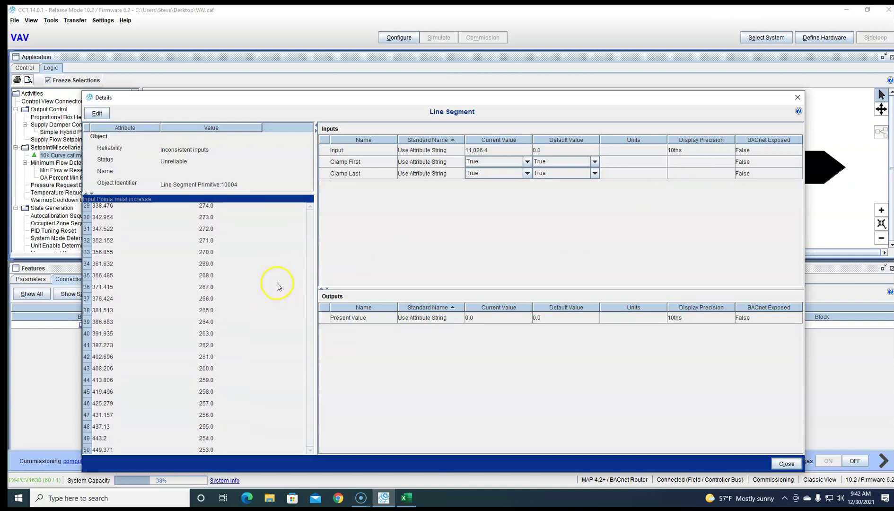
scroll(219, 251, down, 2)
scroll(230, 286, down, 3)
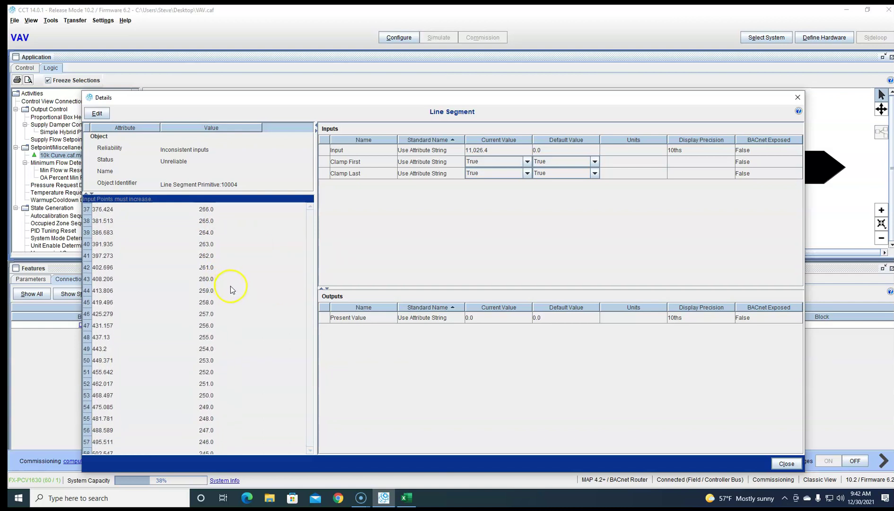
scroll(236, 296, down, 3)
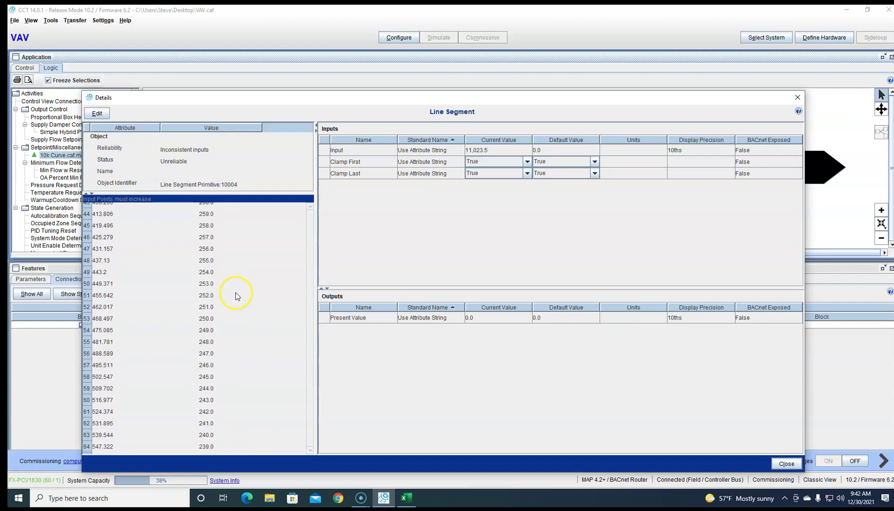
scroll(236, 293, down, 3)
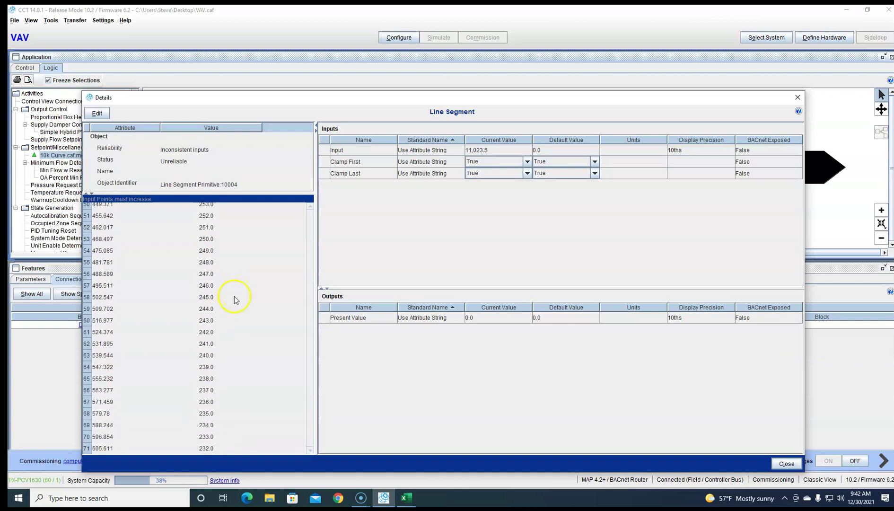
scroll(229, 288, down, 1)
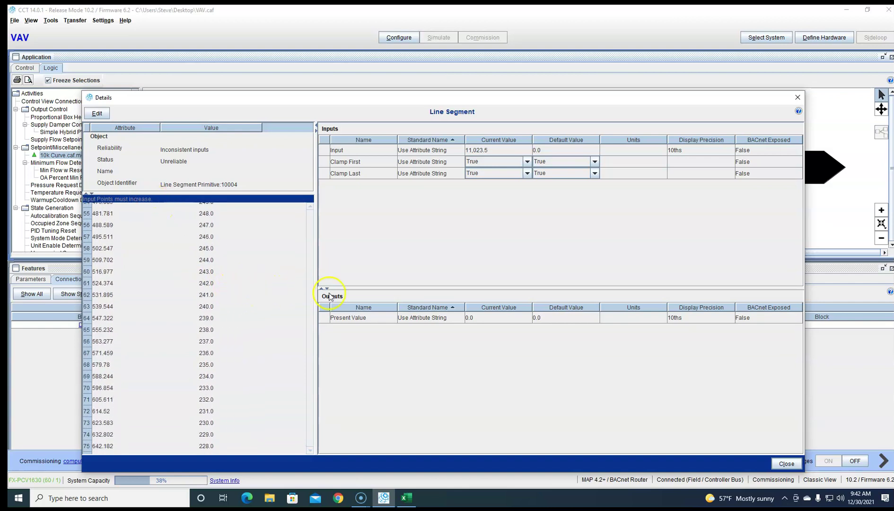
scroll(266, 320, down, 3)
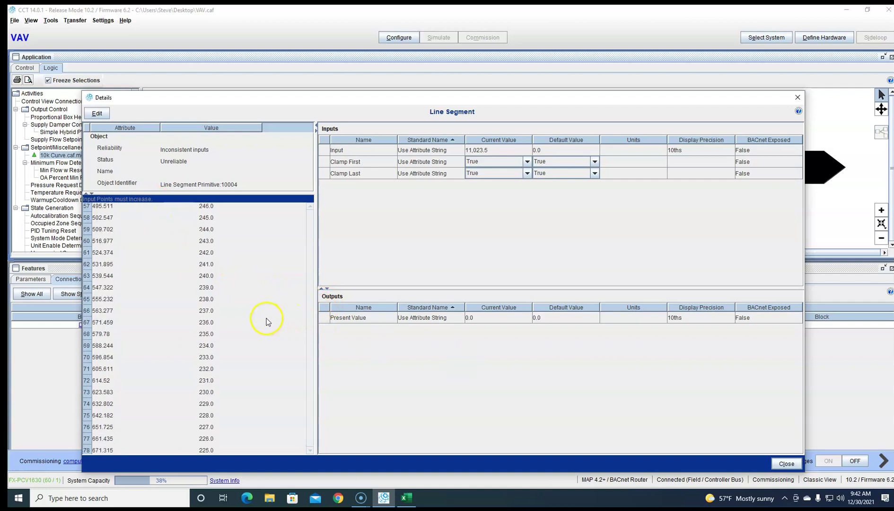
scroll(267, 321, down, 2)
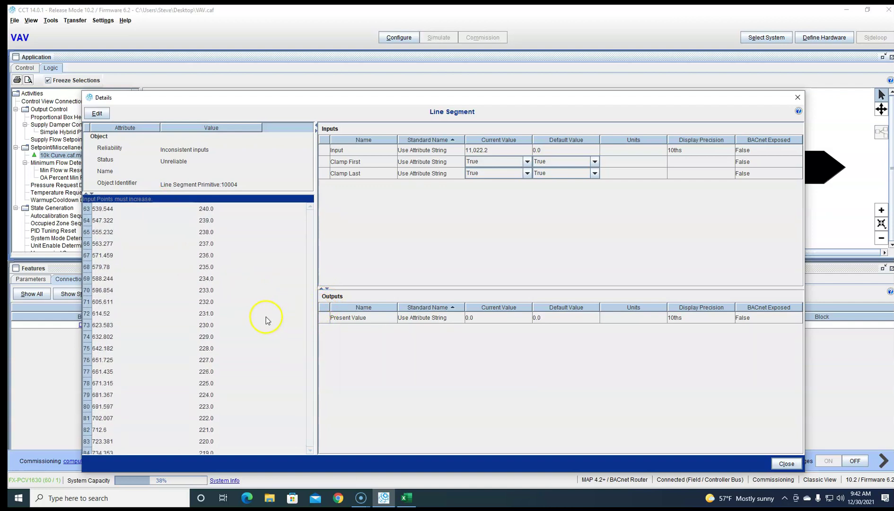
scroll(266, 319, down, 1)
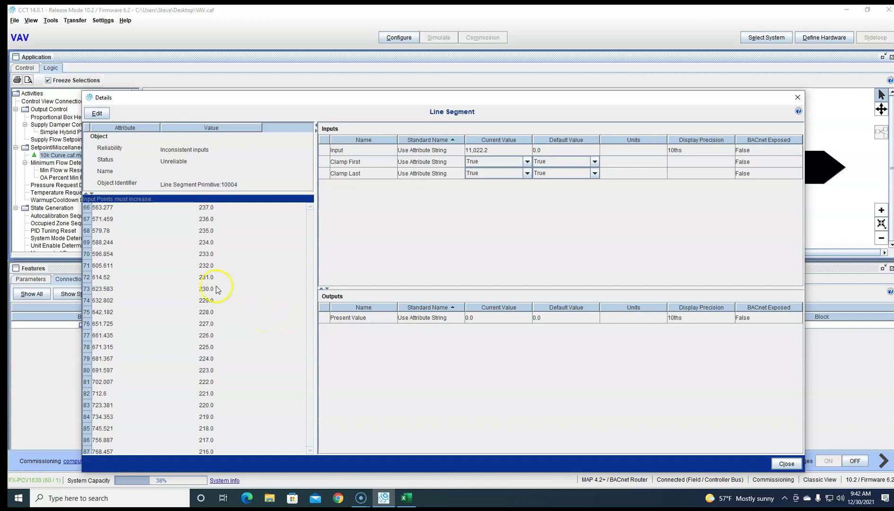
scroll(213, 279, down, 1)
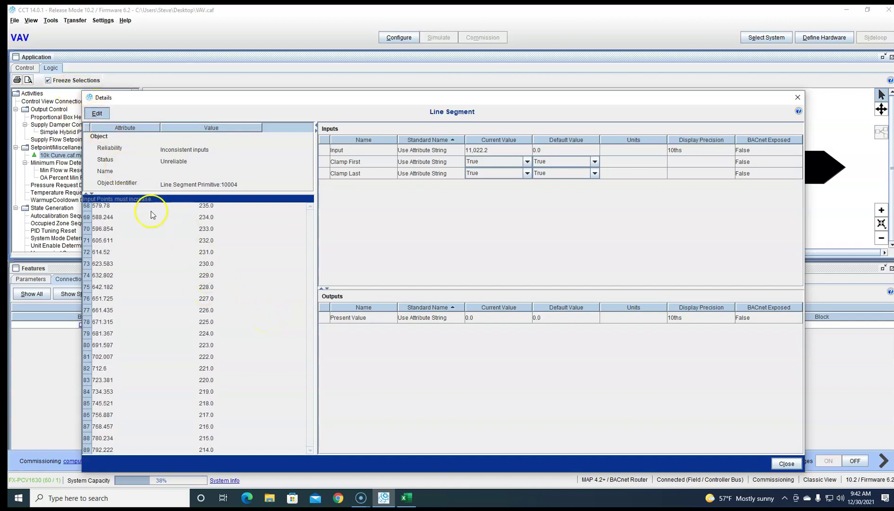
Put the Line Segment details into edit mode, check the following curve points, apply without altering any value, and close the details
scroll(290, 305, down, 1)
scroll(309, 299, down, 3)
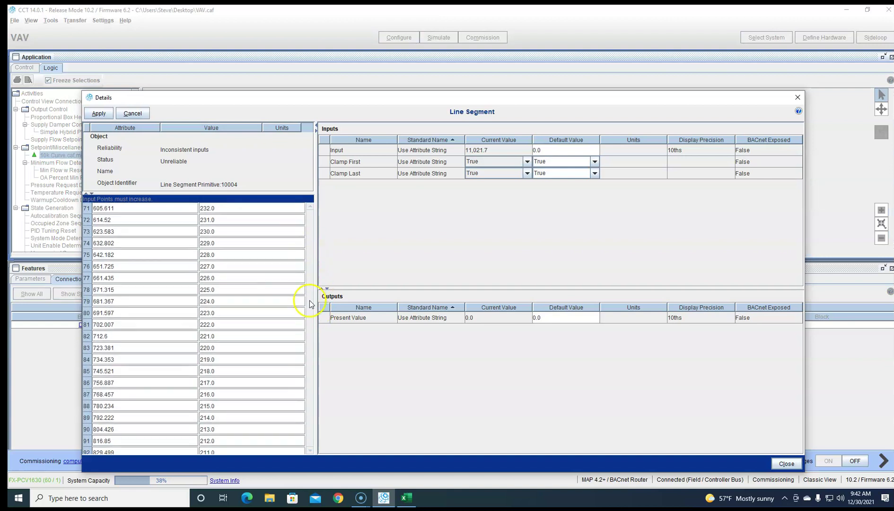
scroll(265, 350, down, 3)
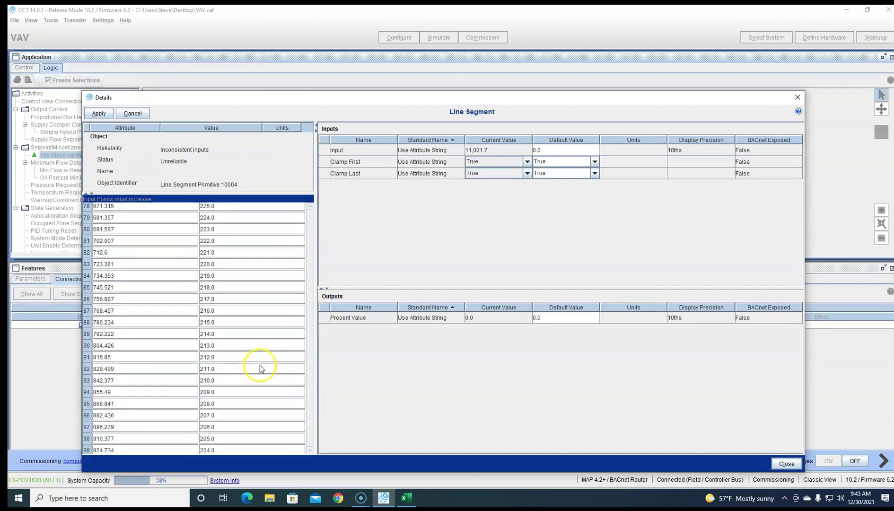
scroll(140, 423, down, 3)
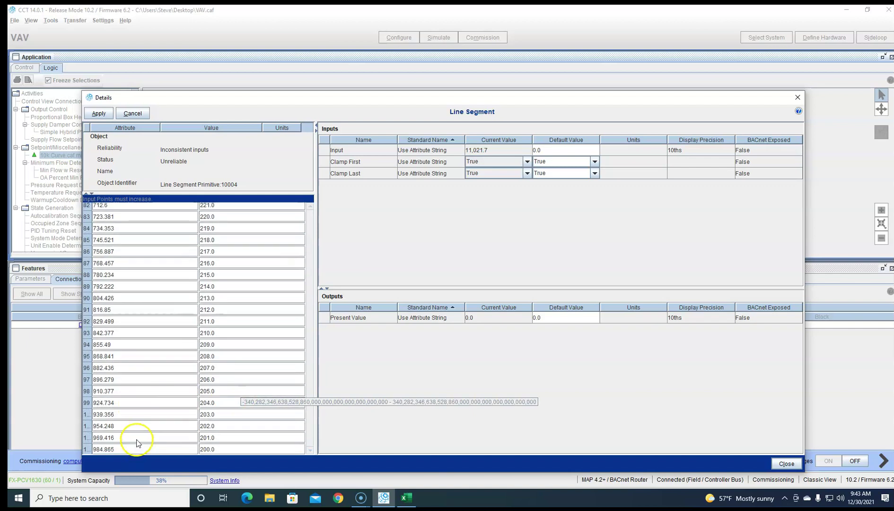
scroll(144, 425, down, 2)
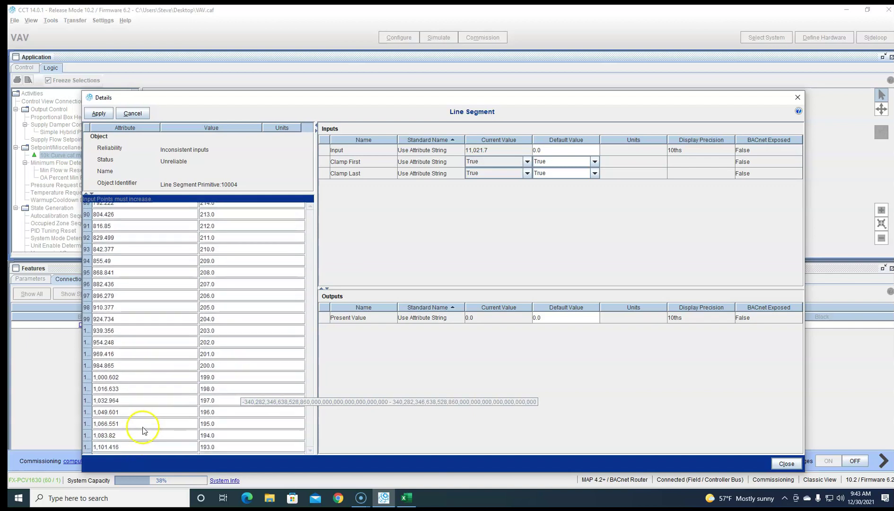
scroll(284, 331, down, 1)
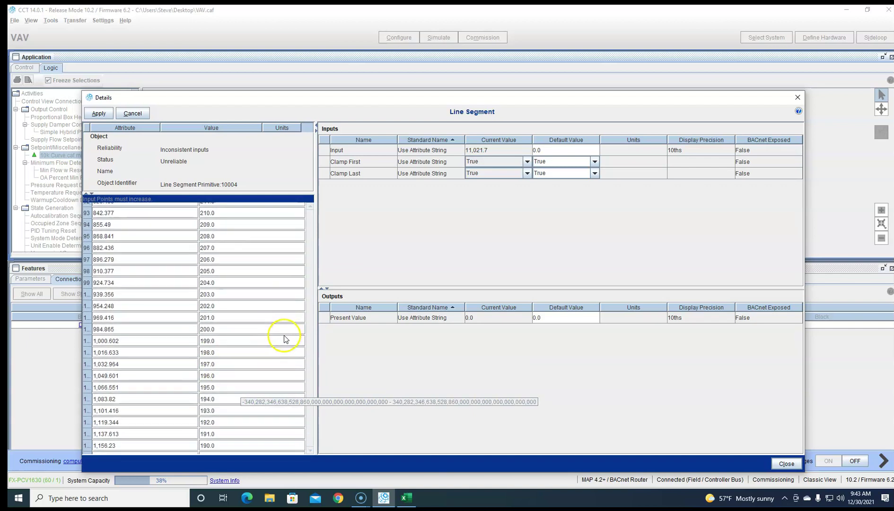
click(99, 113)
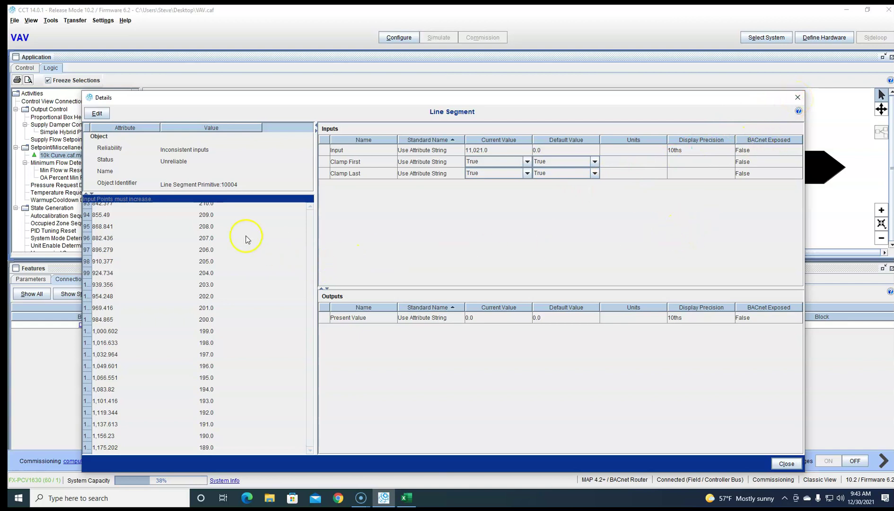
click(797, 97)
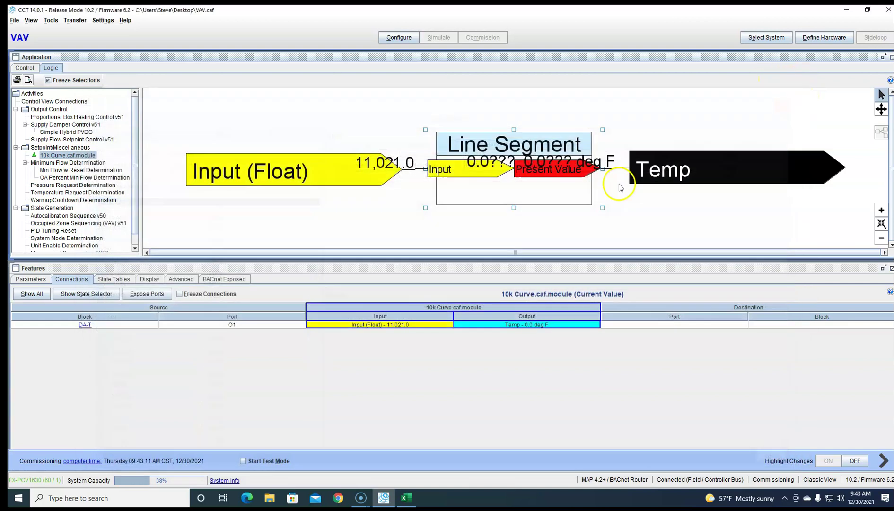
Switch to the Excel workbook and look up the temperature for the live input resistance in the curve table, then minimize the workbook
click(350, 175)
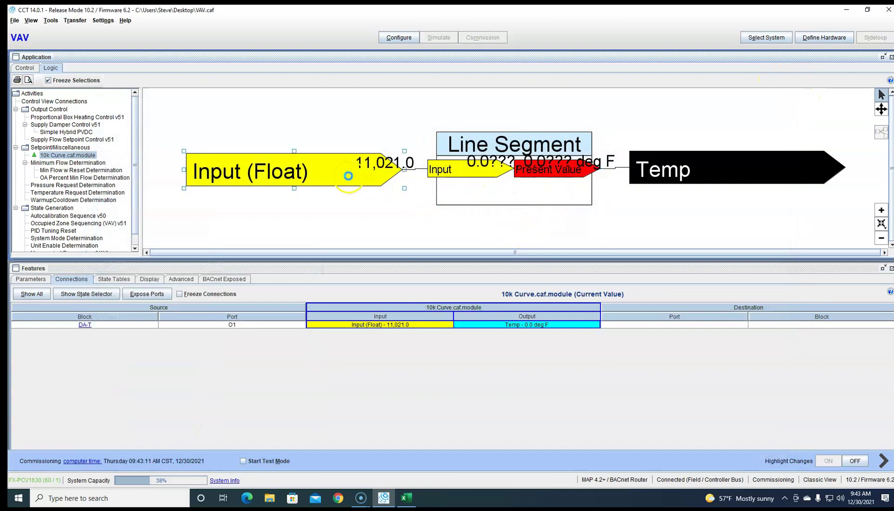
click(389, 323)
click(466, 373)
click(472, 363)
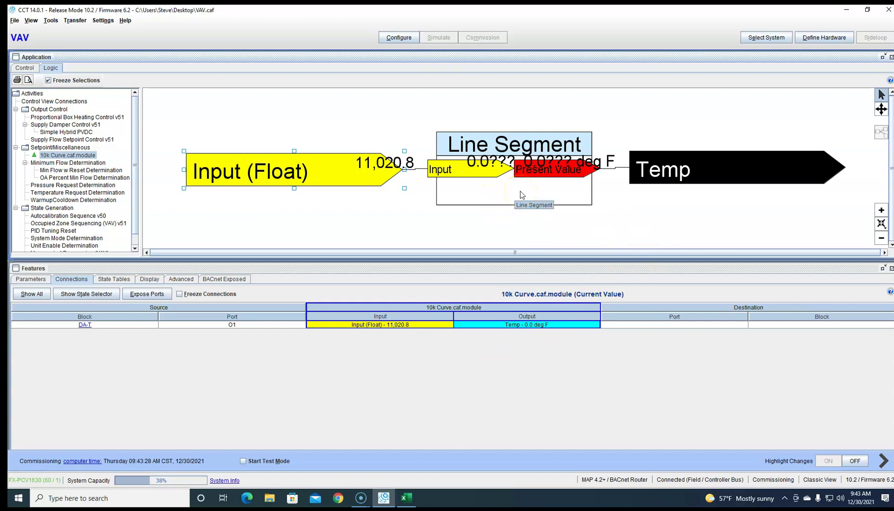
click(406, 498)
scroll(558, 339, up, 20)
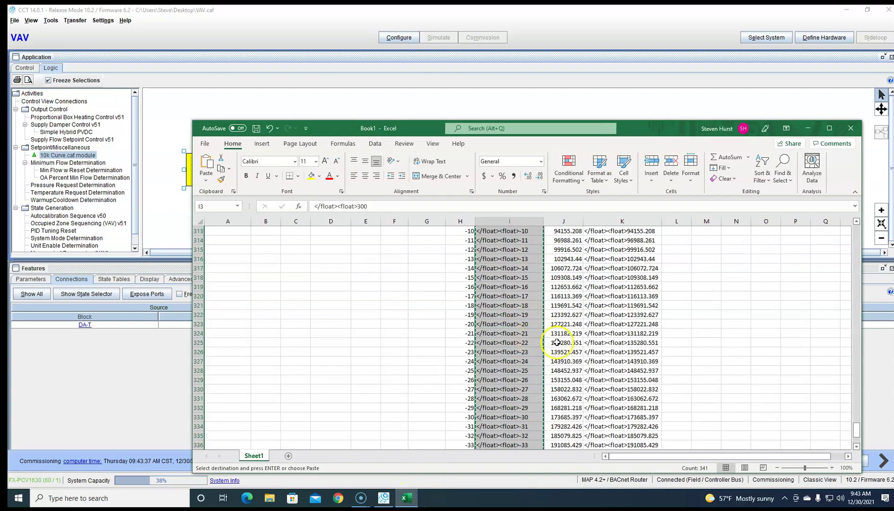
scroll(564, 342, up, 1)
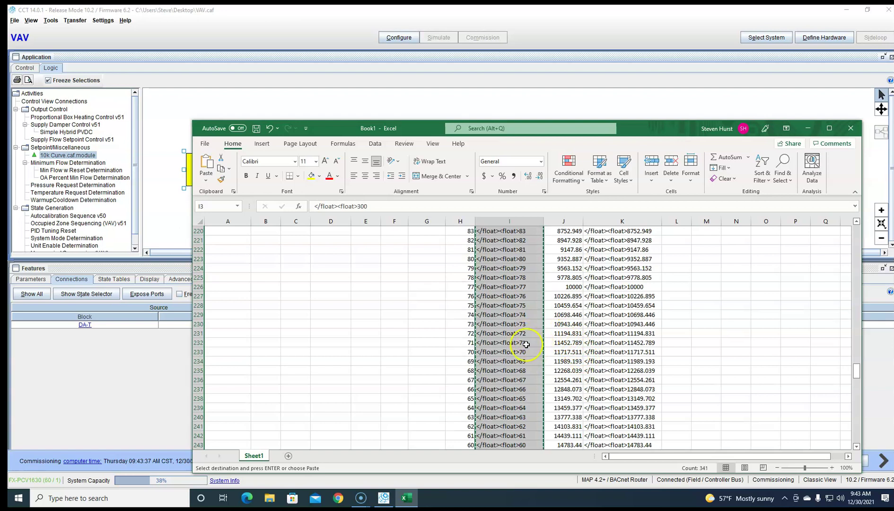
click(807, 128)
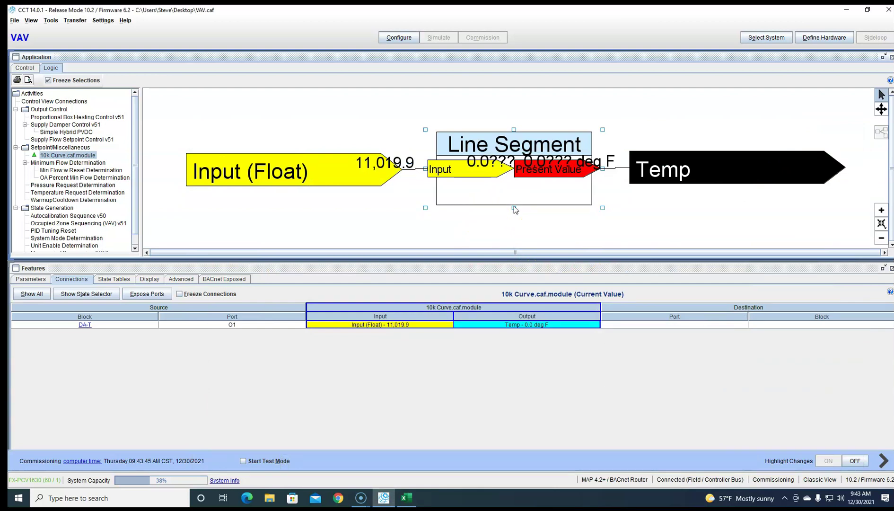
Start test mode and check the temperature output of 10k Curve.caf.module in the control view
click(243, 461)
click(29, 68)
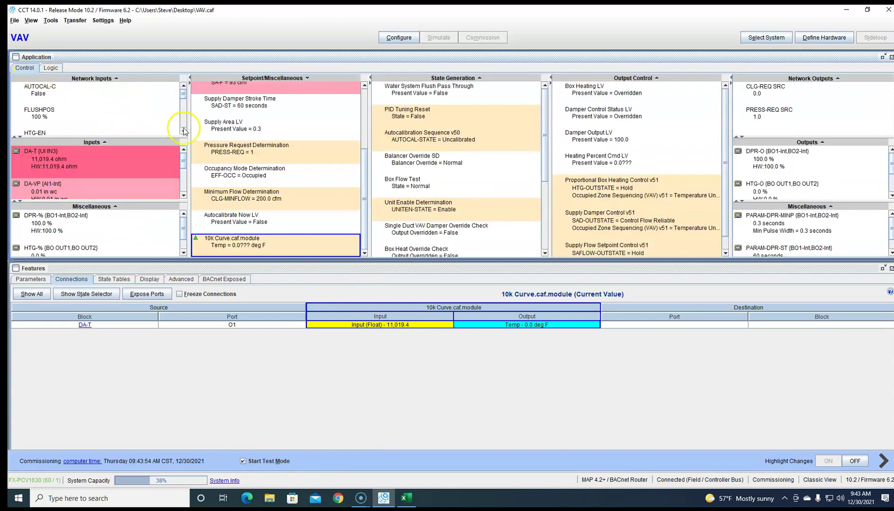
click(374, 260)
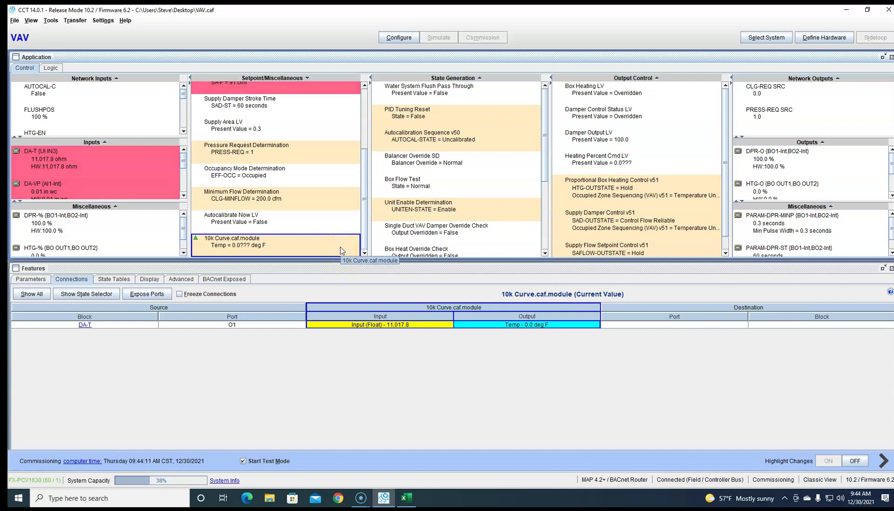
click(254, 246)
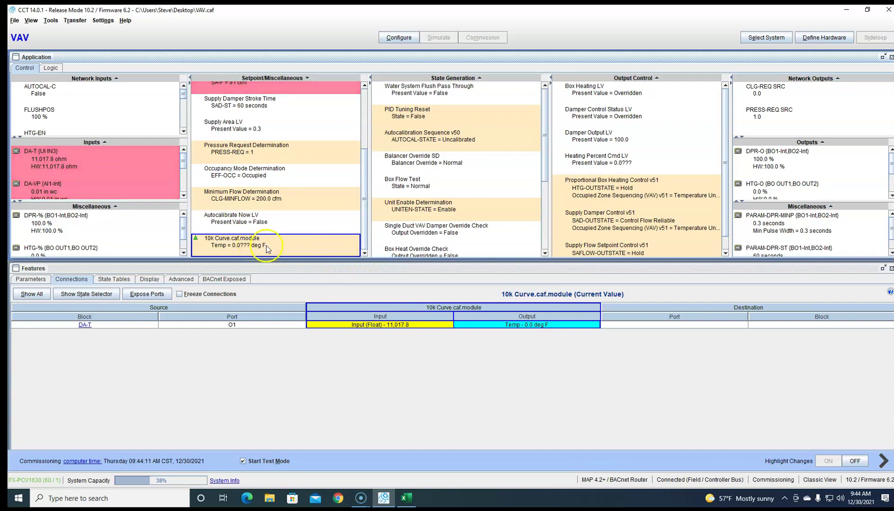
click(294, 255)
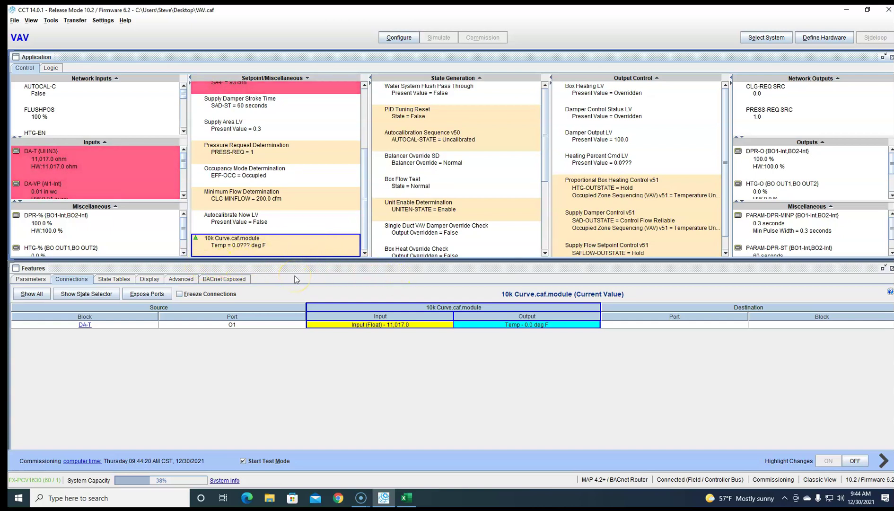
Reopen the Line Segment block's details and examine the curve points between about 167 and 138 degrees
click(488, 338)
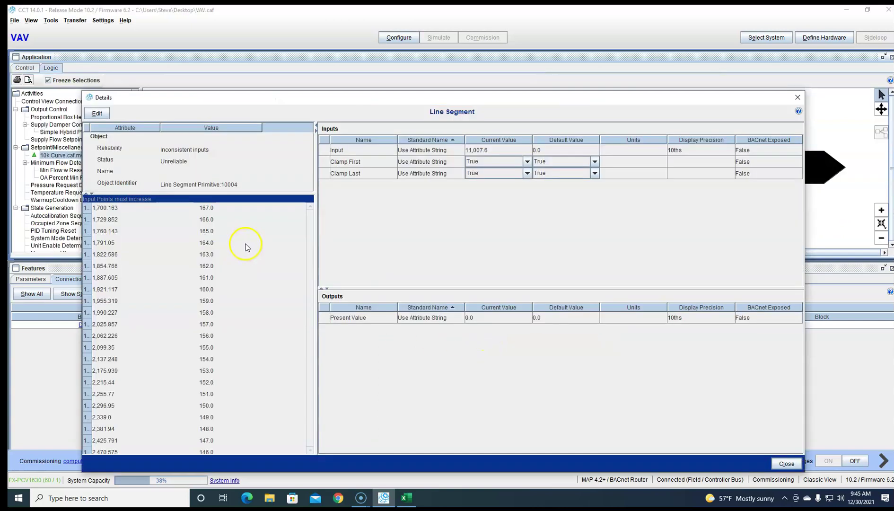
scroll(228, 282, down, 2)
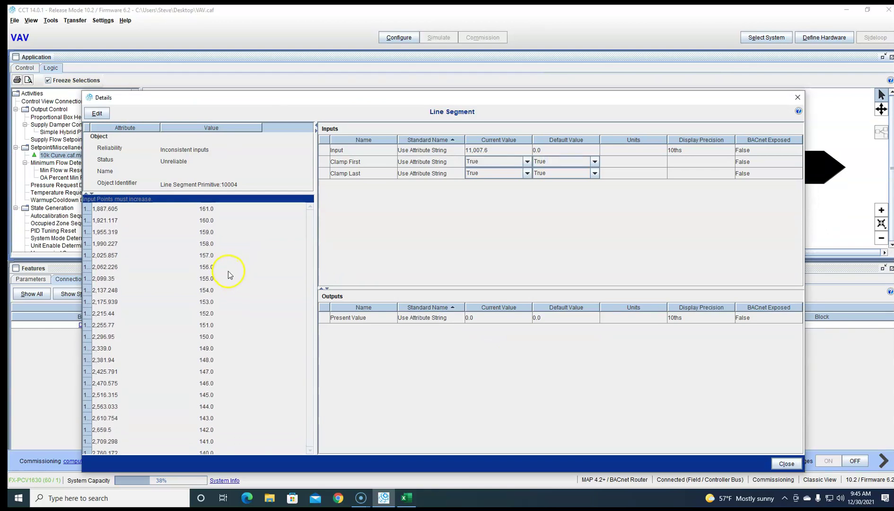
scroll(229, 273, down, 1)
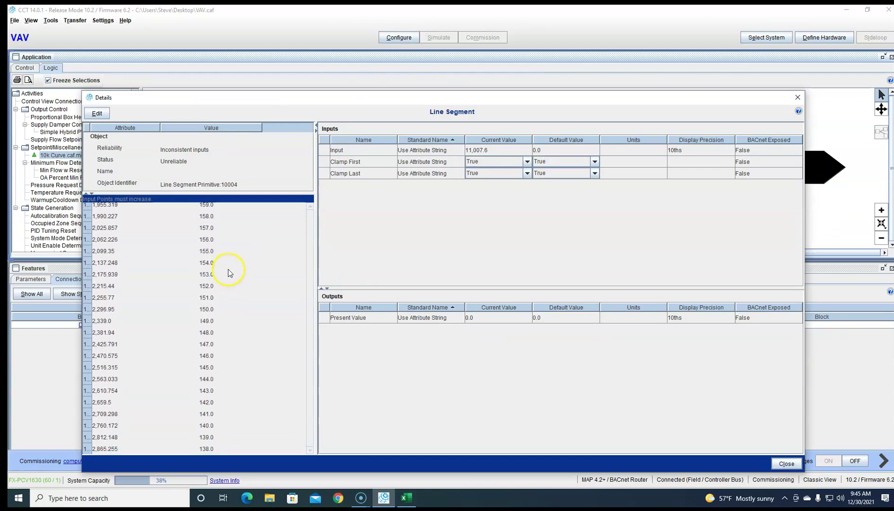
scroll(228, 270, down, 1)
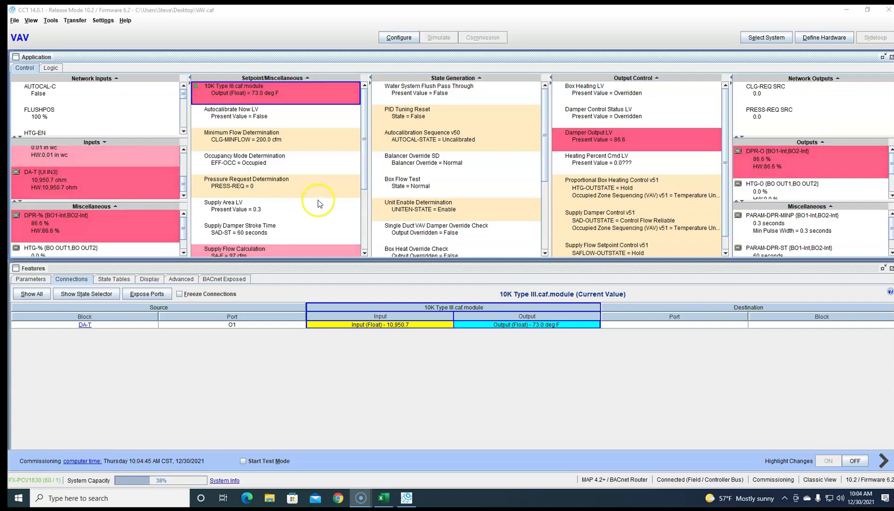
View the logic of 10K Type III.caf.module and open the details of its Line Segment block
right_click(263, 94)
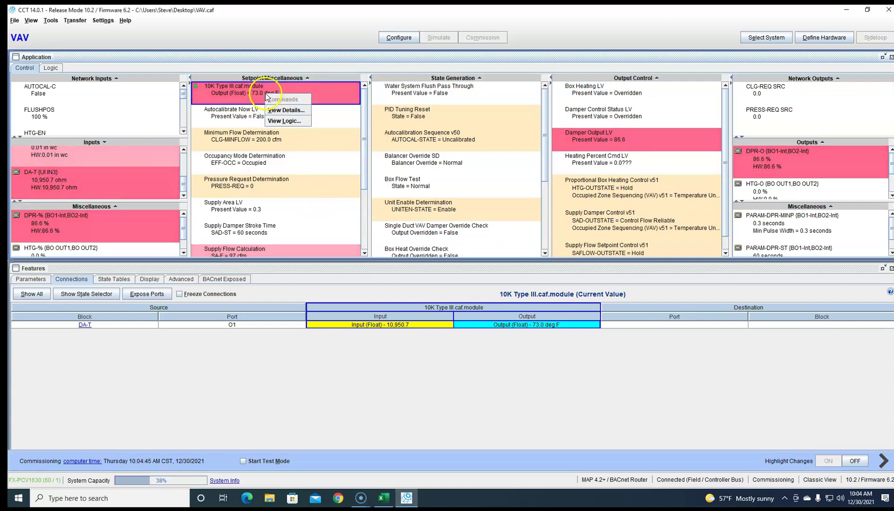
click(286, 121)
click(498, 193)
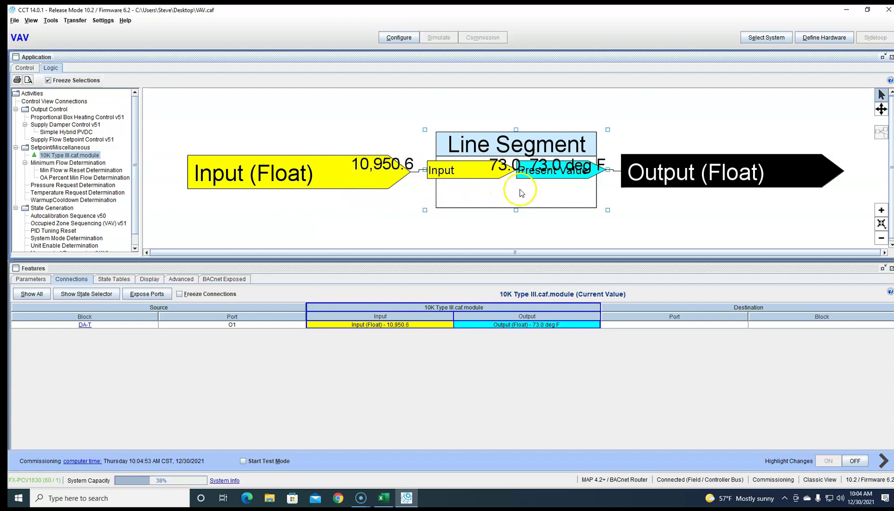
double_click(521, 191)
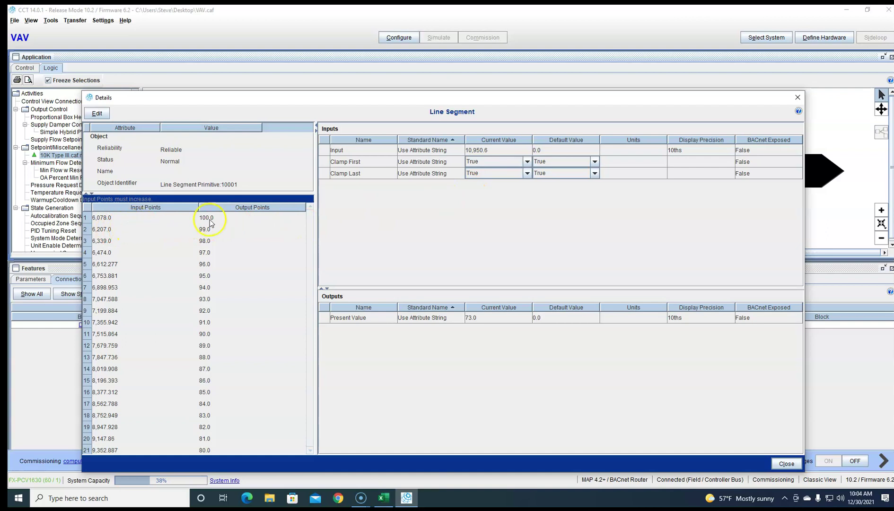
Examine the Line Segment's resistance-to-temperature curve points from 100 down to 0 degrees
scroll(279, 266, down, 1)
scroll(268, 289, down, 3)
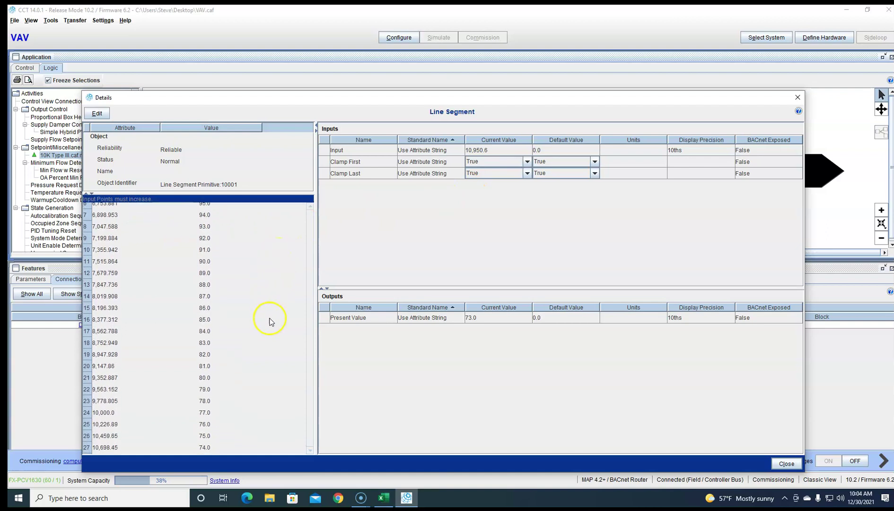
scroll(270, 332, down, 3)
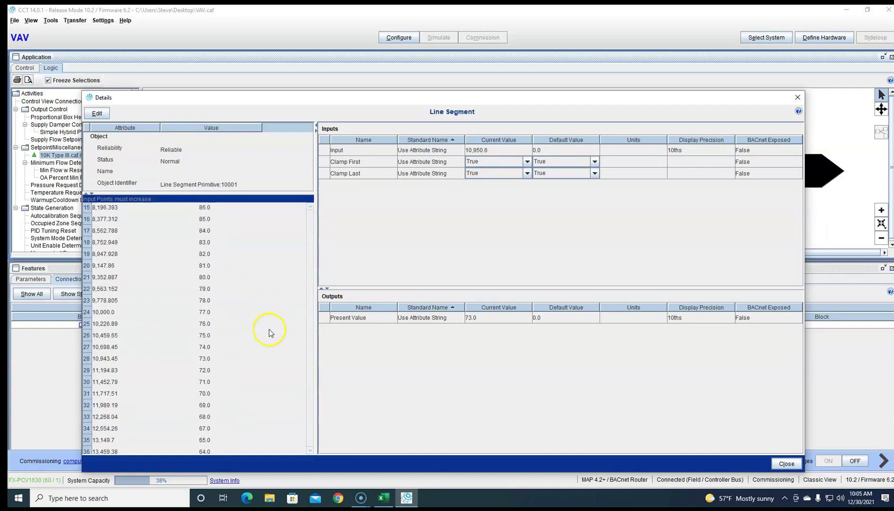
scroll(264, 353, down, 3)
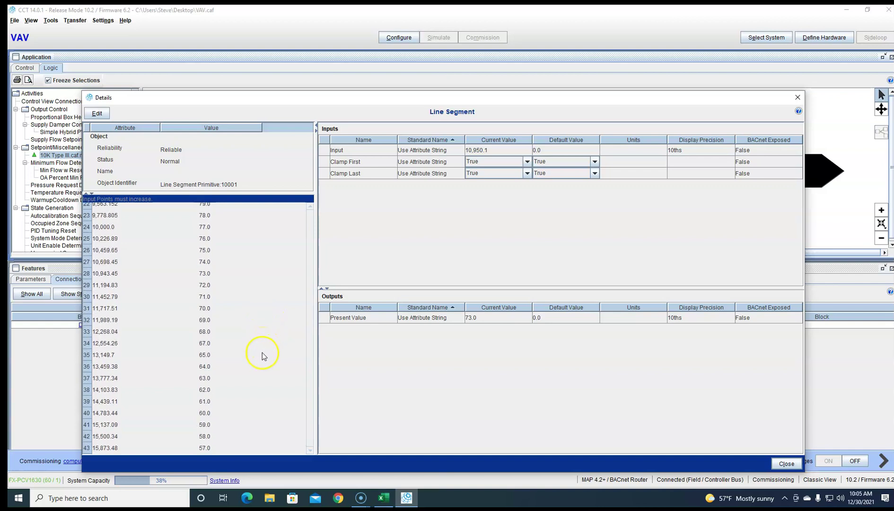
scroll(258, 377, down, 3)
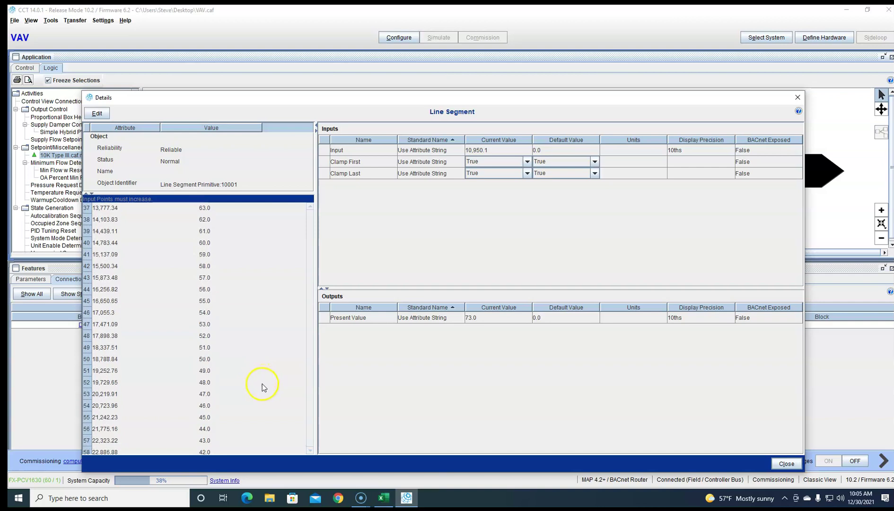
scroll(259, 385, down, 3)
scroll(258, 387, down, 3)
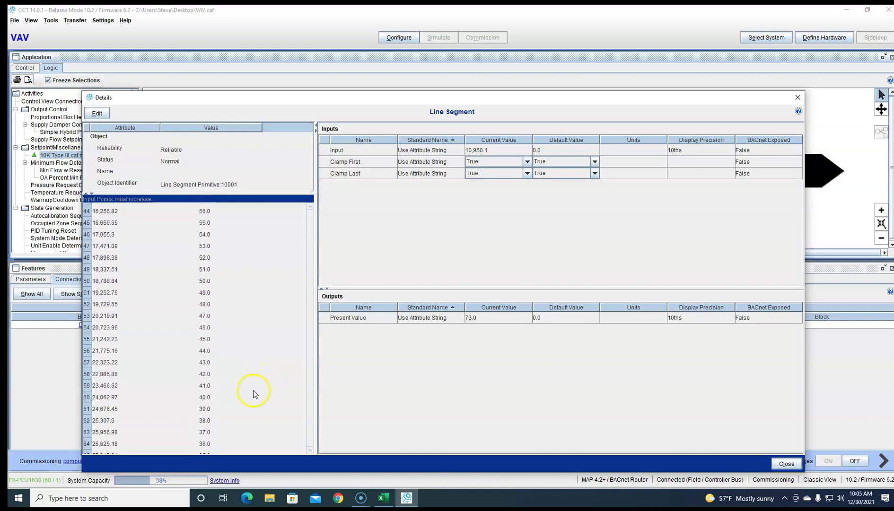
scroll(255, 391, down, 3)
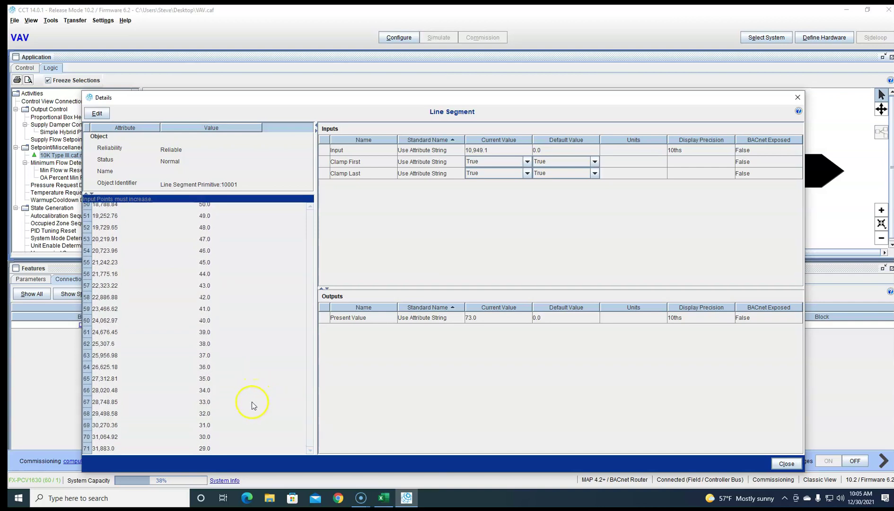
scroll(252, 418, down, 3)
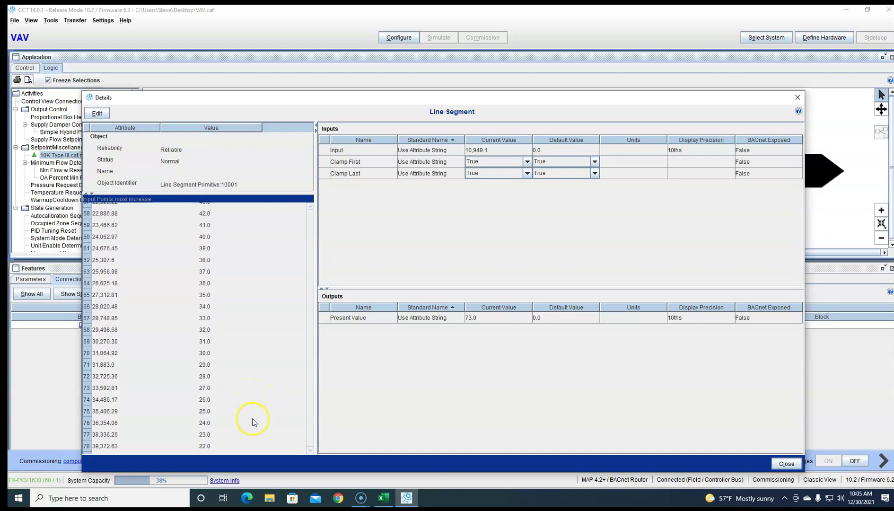
scroll(252, 412, down, 3)
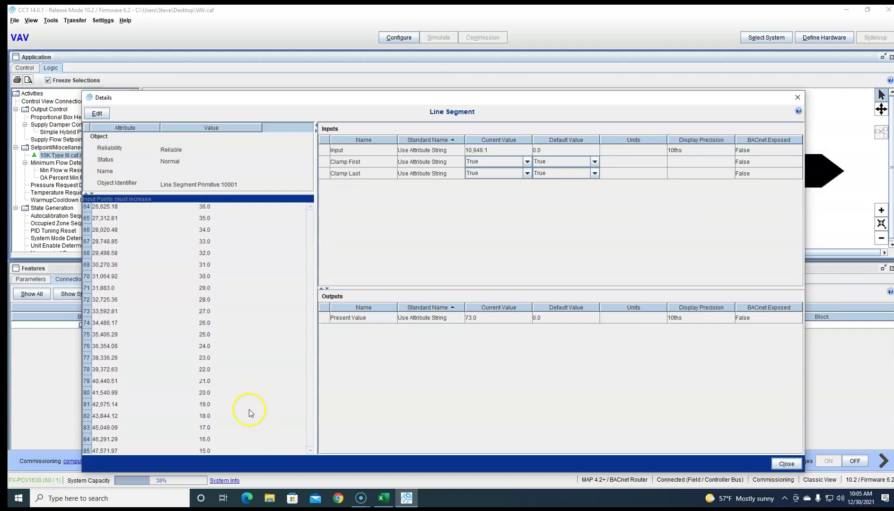
scroll(250, 411, down, 3)
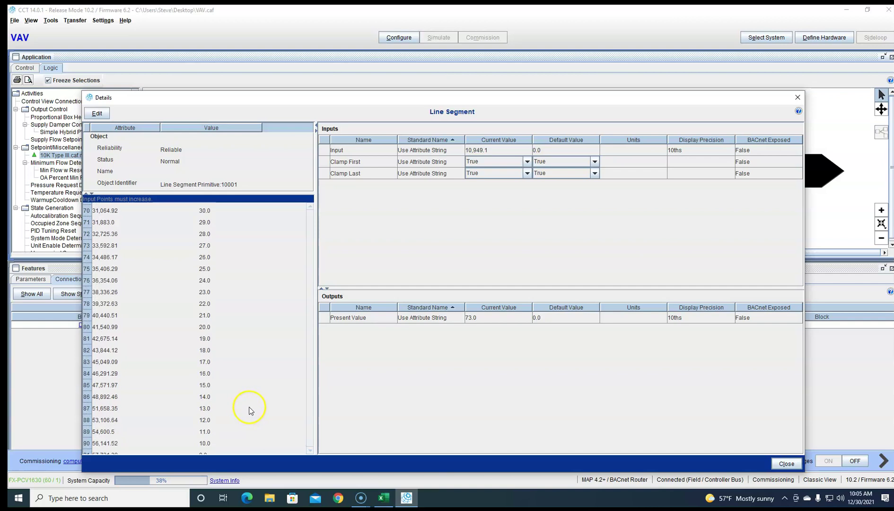
scroll(248, 407, down, 2)
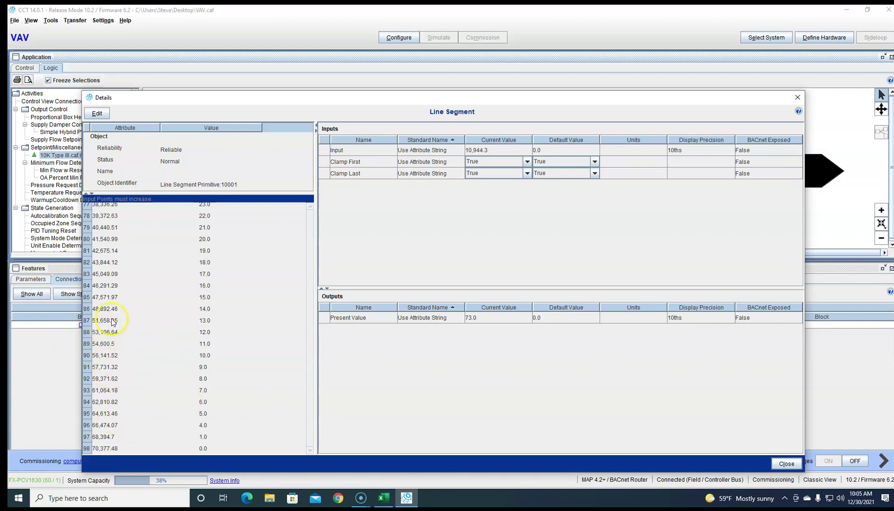
Recheck the curve points between about 5 and 34 degrees, and close the Line Segment details
scroll(113, 298, up, 2)
scroll(118, 293, up, 3)
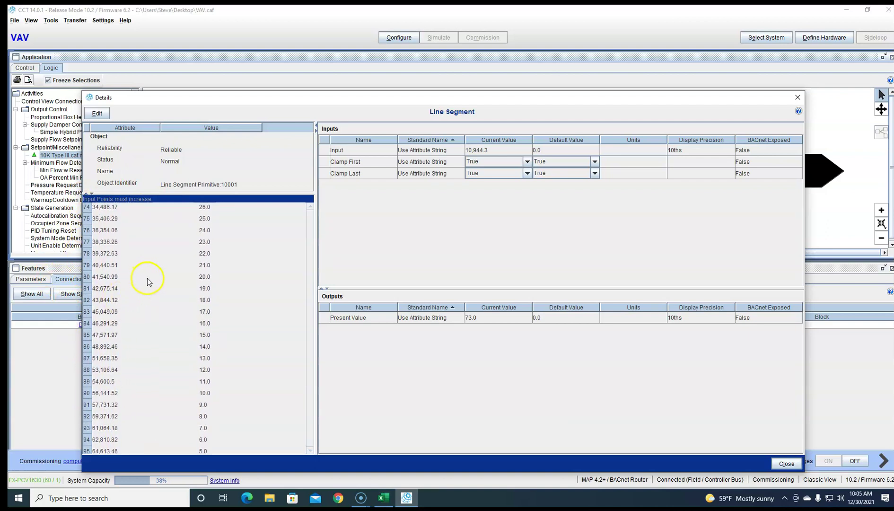
scroll(198, 281, up, 3)
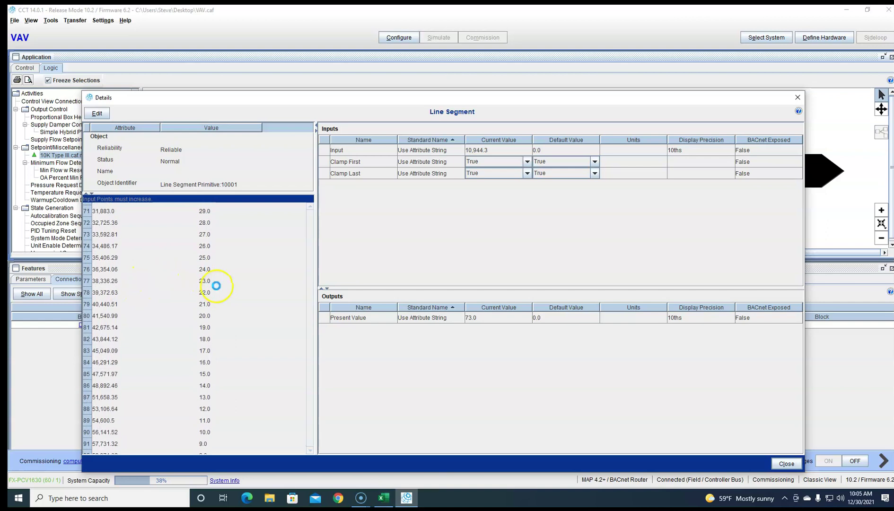
scroll(217, 290, up, 1)
scroll(218, 290, up, 2)
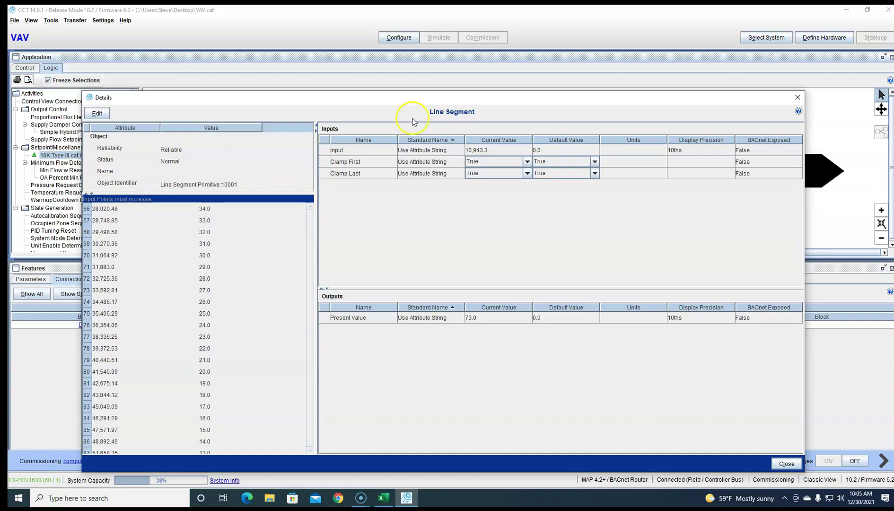
click(797, 97)
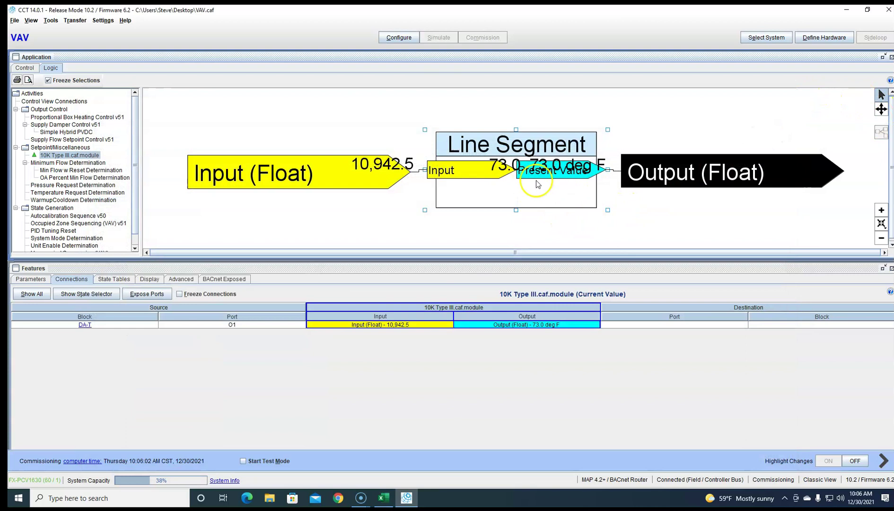